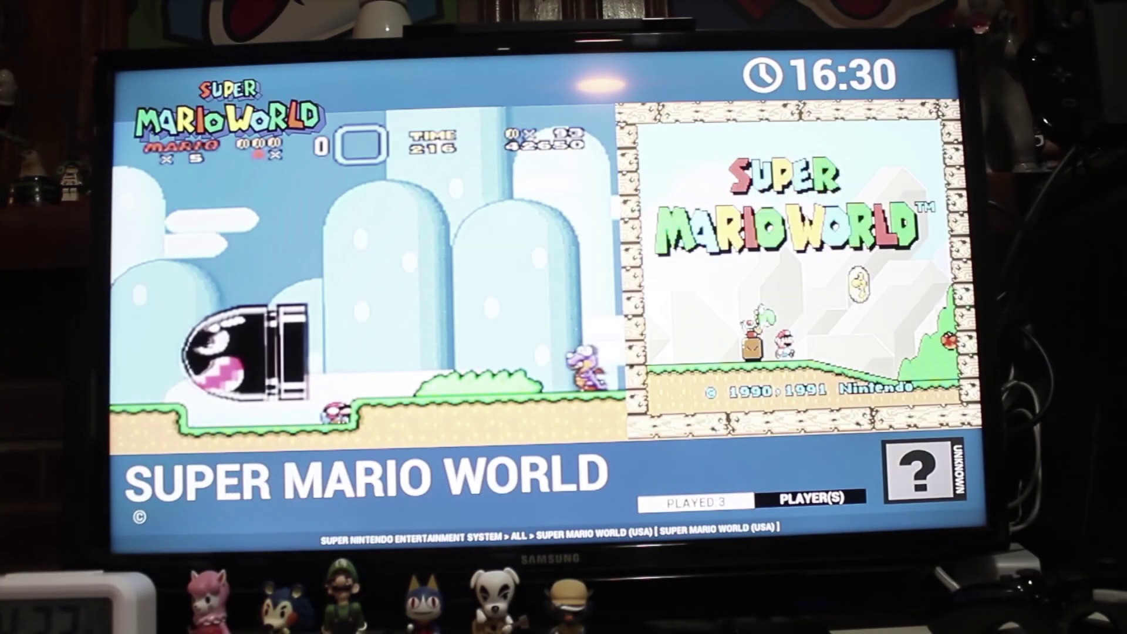
key("Up")
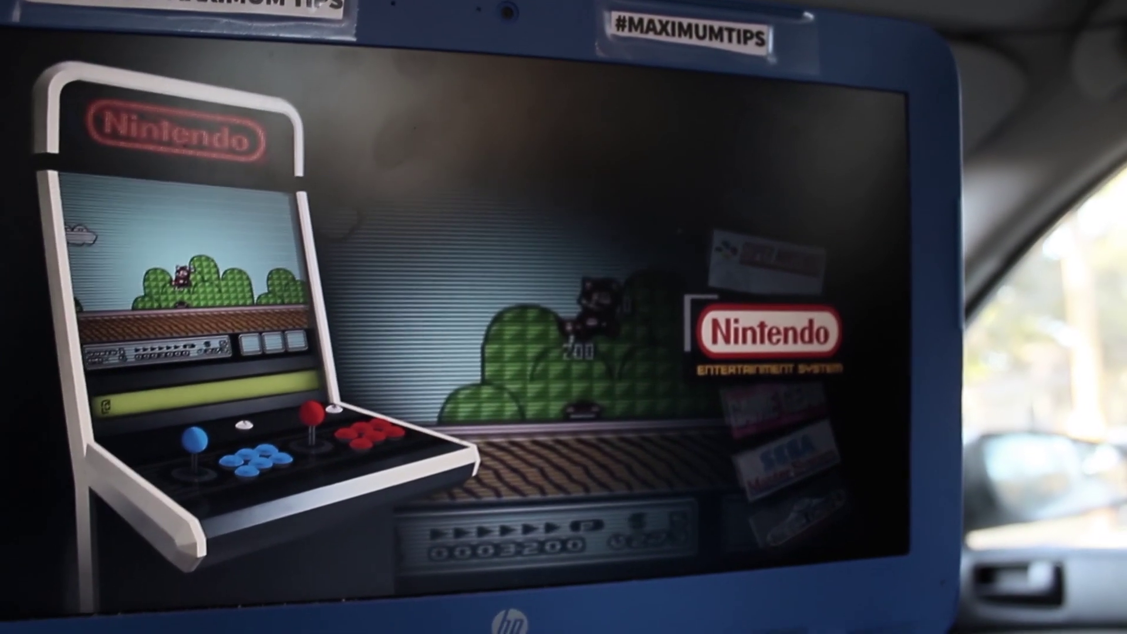
key("Return")
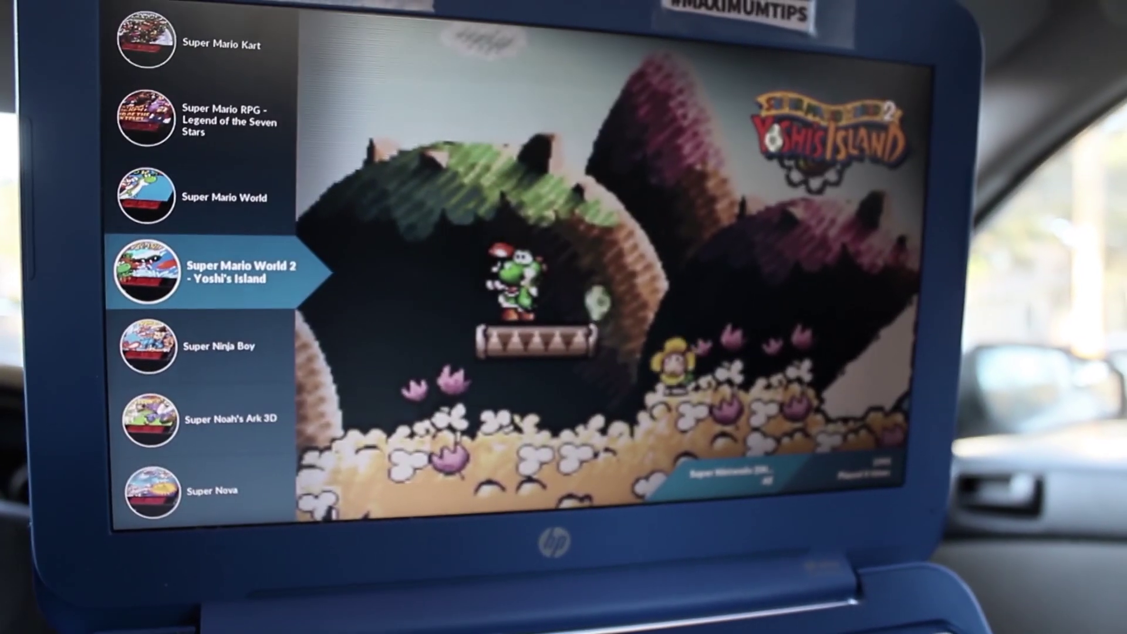
key("Up")
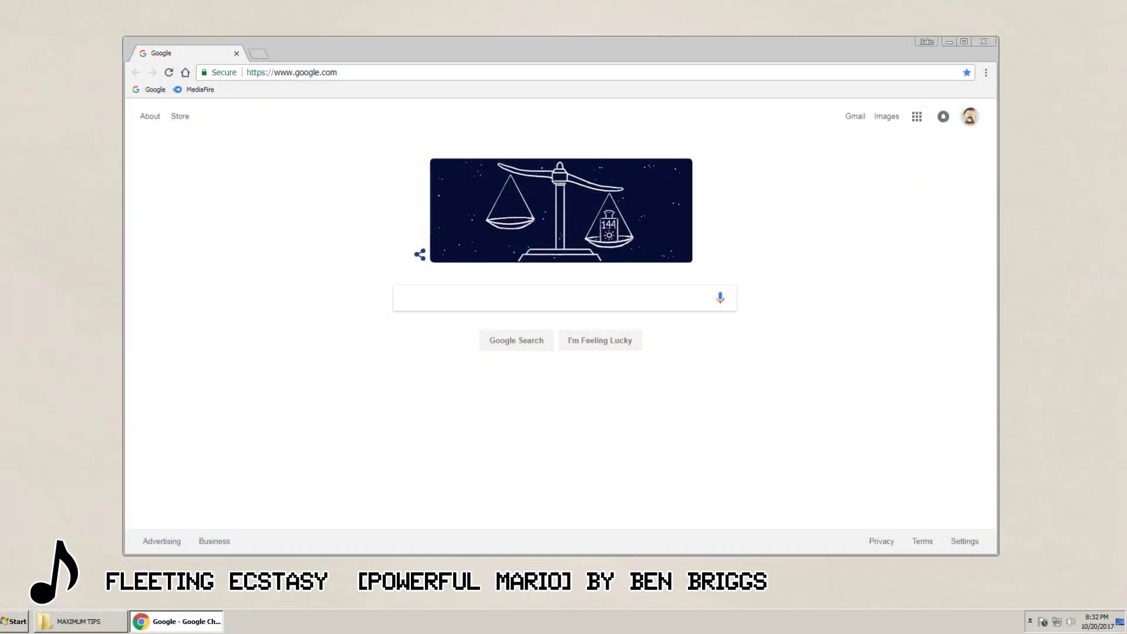
Open attractmode.org in the browser and look over its home page
left_click(331, 73)
type("attractmode.org")
key("Return")
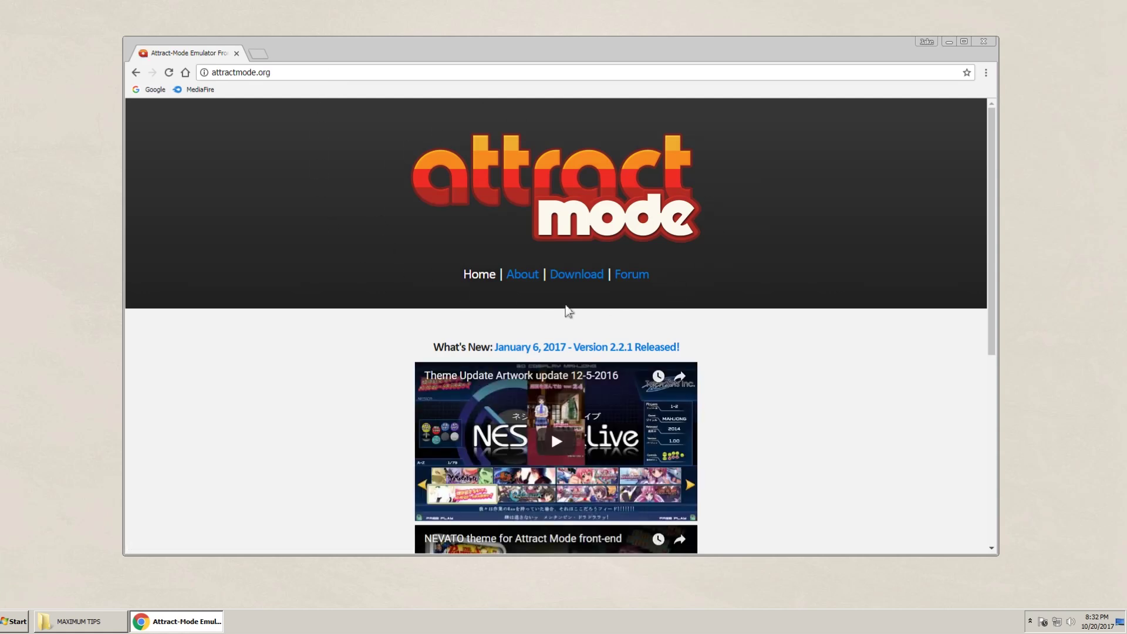
scroll(448, 232, "down", 3)
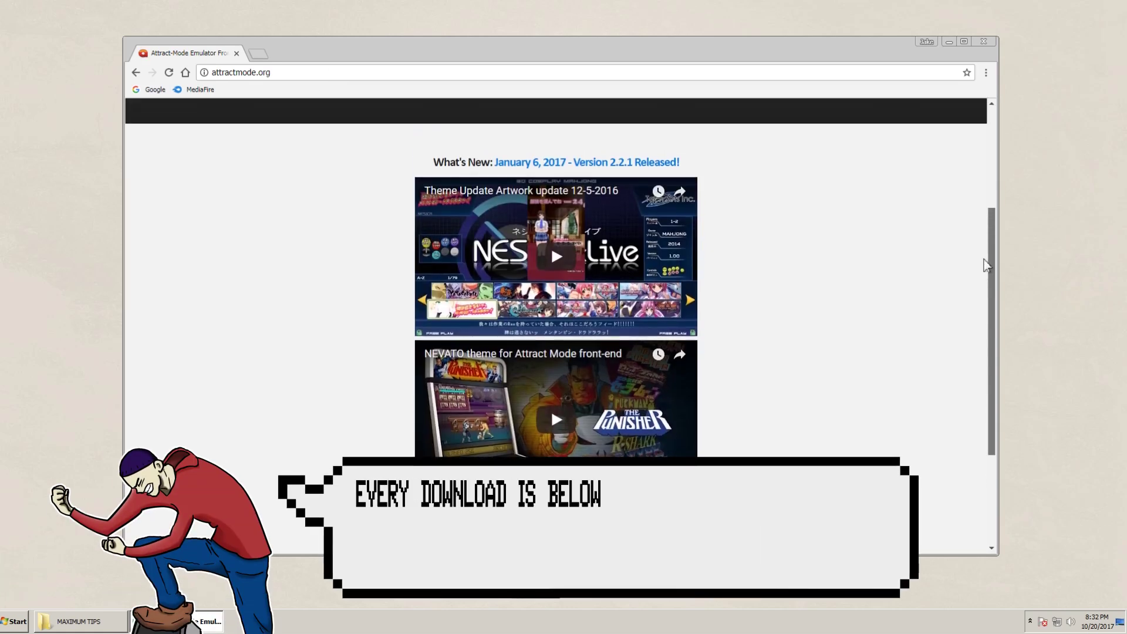
left_click(577, 242)
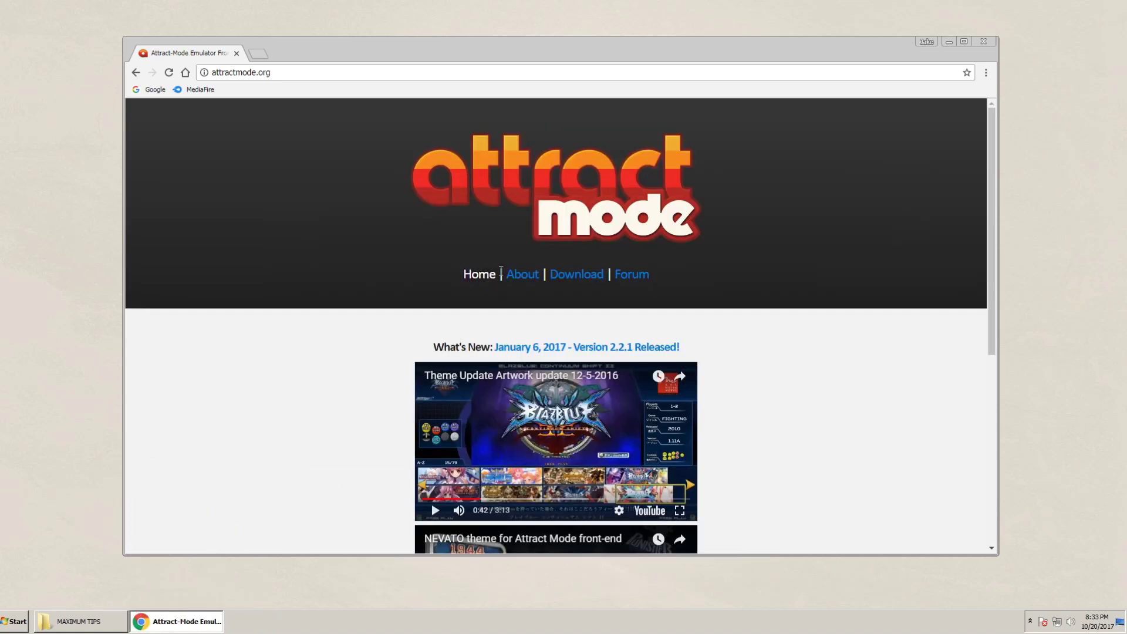
Open the Attract-Mode site's About page and read through its description
left_click(522, 274)
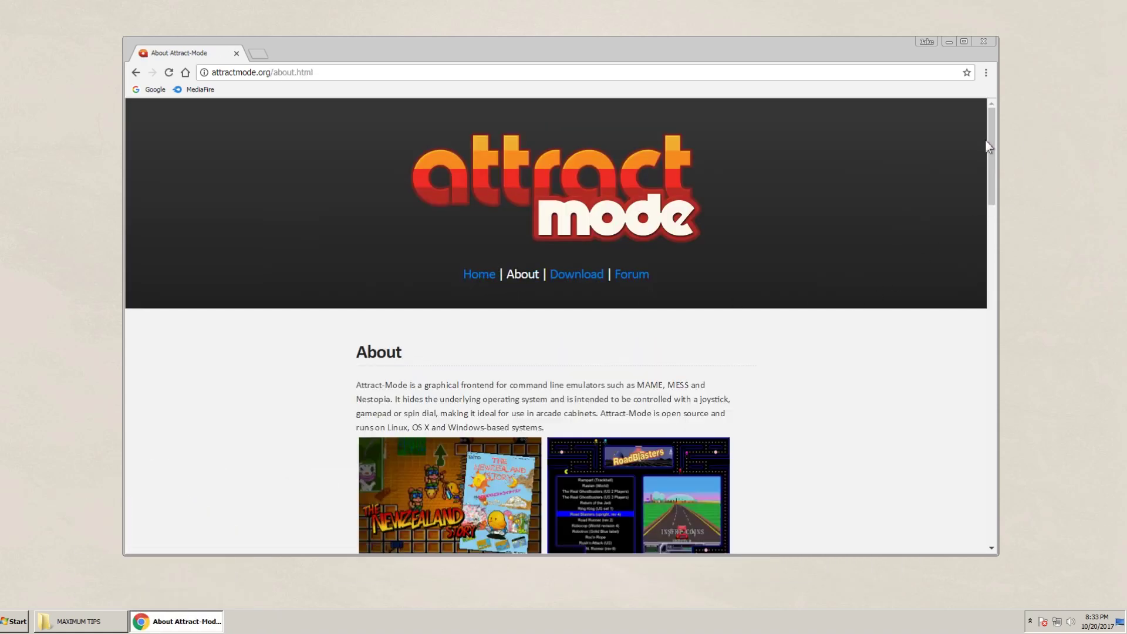
left_click_drag(989, 146, 990, 360)
scroll(989, 334, "down", 2)
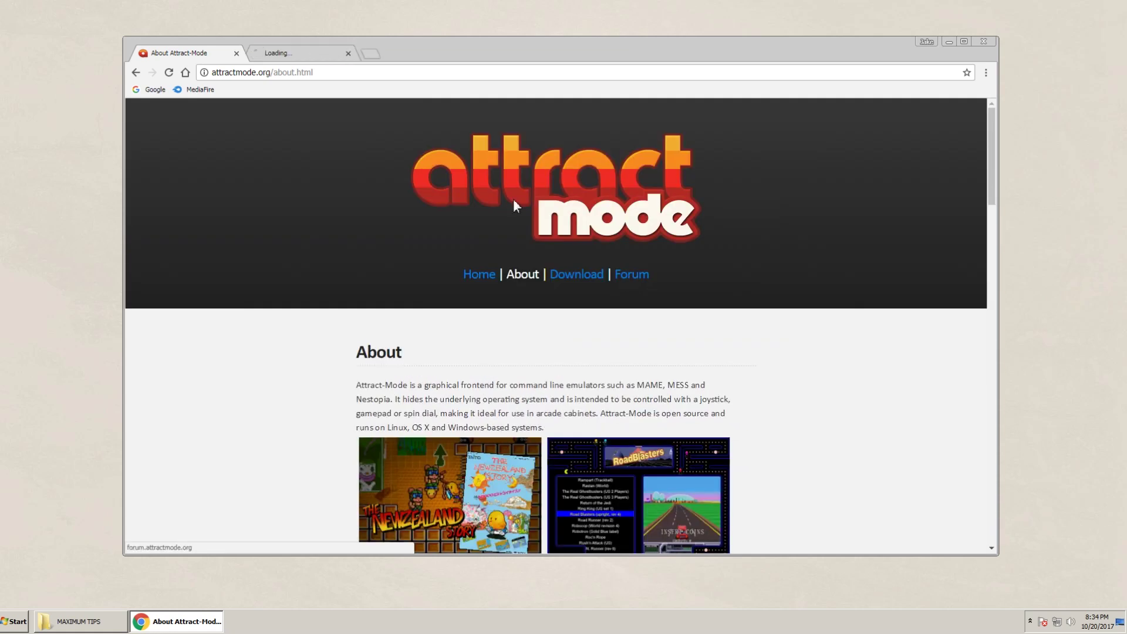
View the Attract-Mode support forum and look through its list of boards
left_click(322, 55)
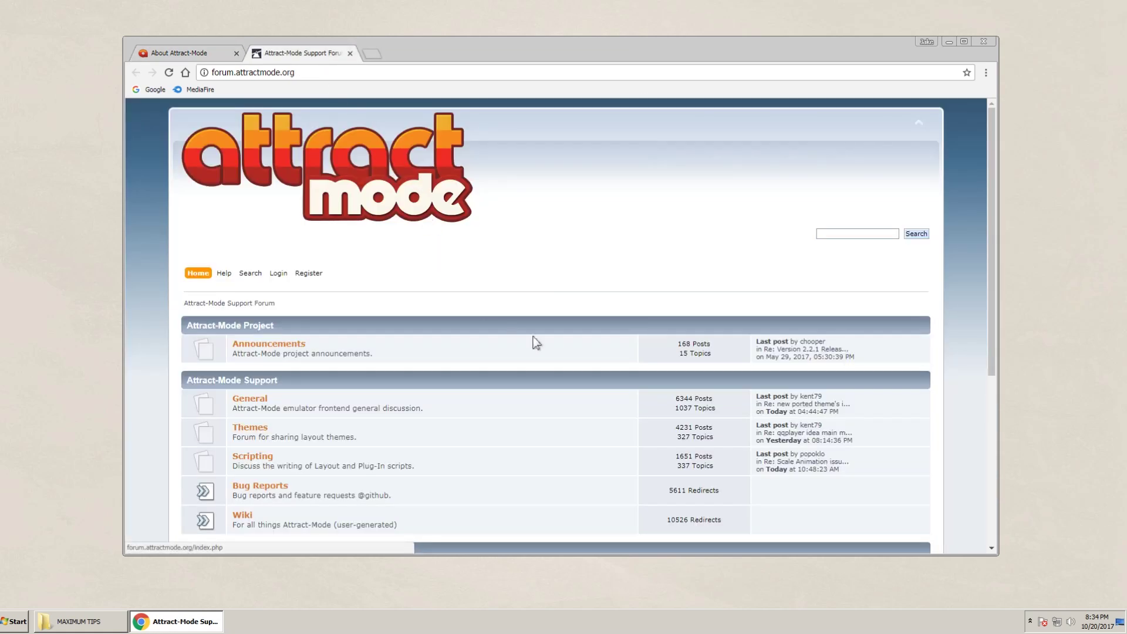
left_click_drag(989, 217, 988, 243)
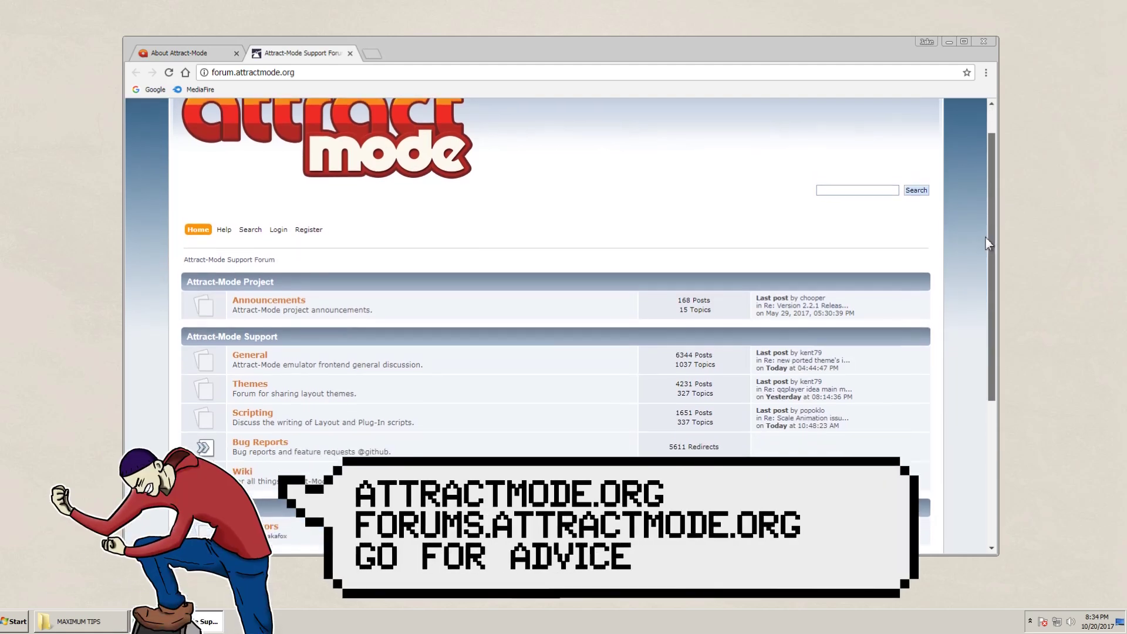
scroll(908, 237, "down", 3)
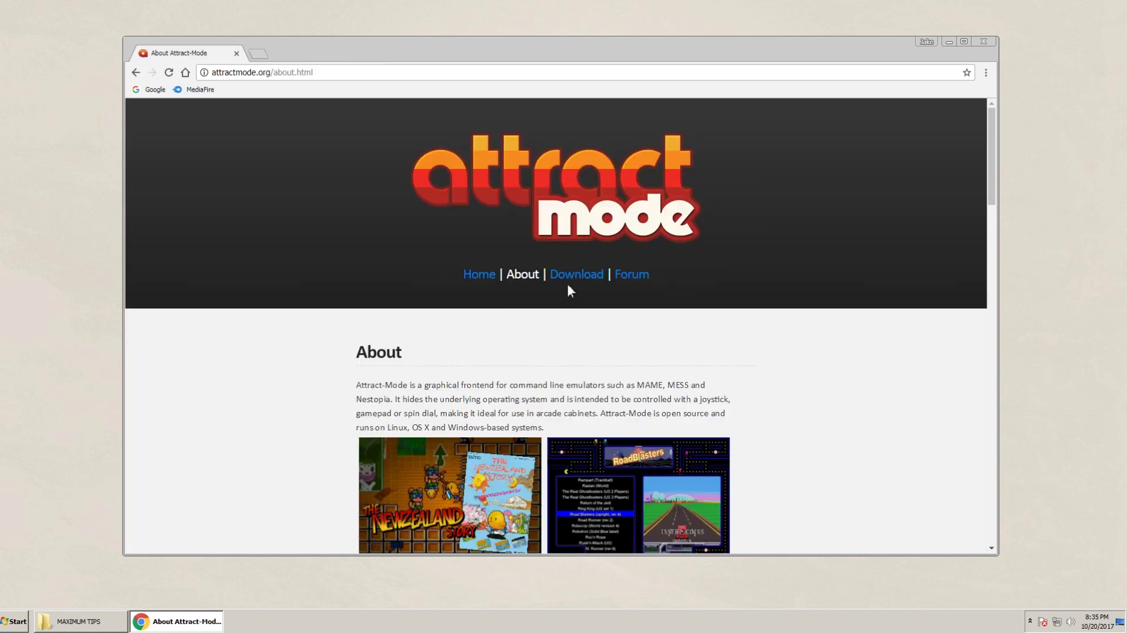
Download the Attract-Mode 2.2.1 64-bit Windows zip from the site's download page and place it on the desktop
left_click(573, 273)
scroll(516, 358, "down", 3)
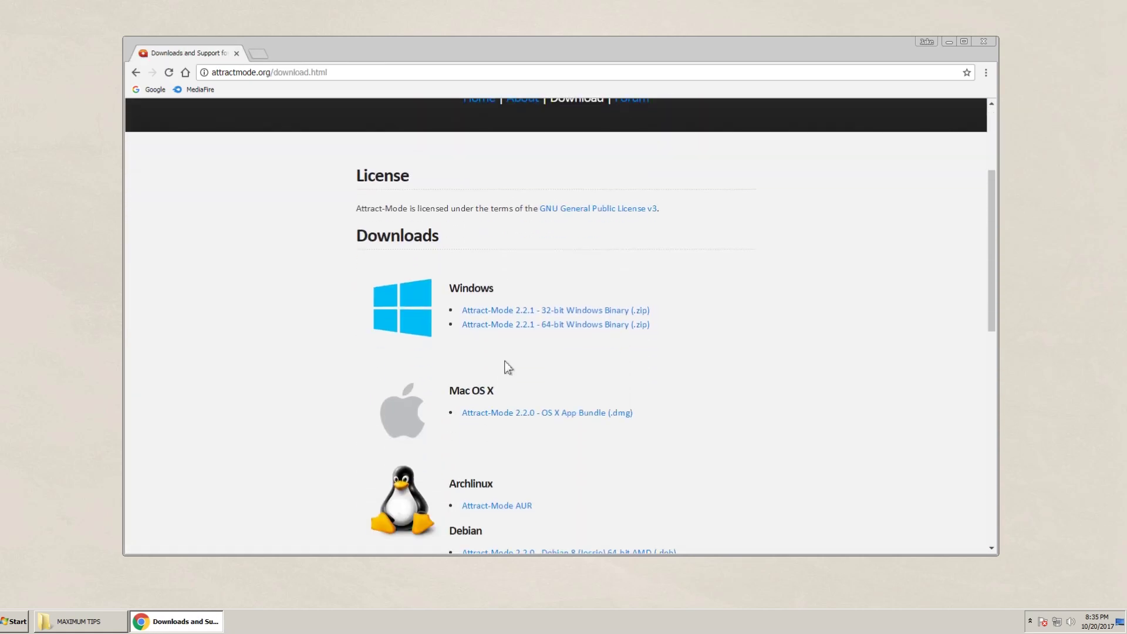
left_click(550, 324)
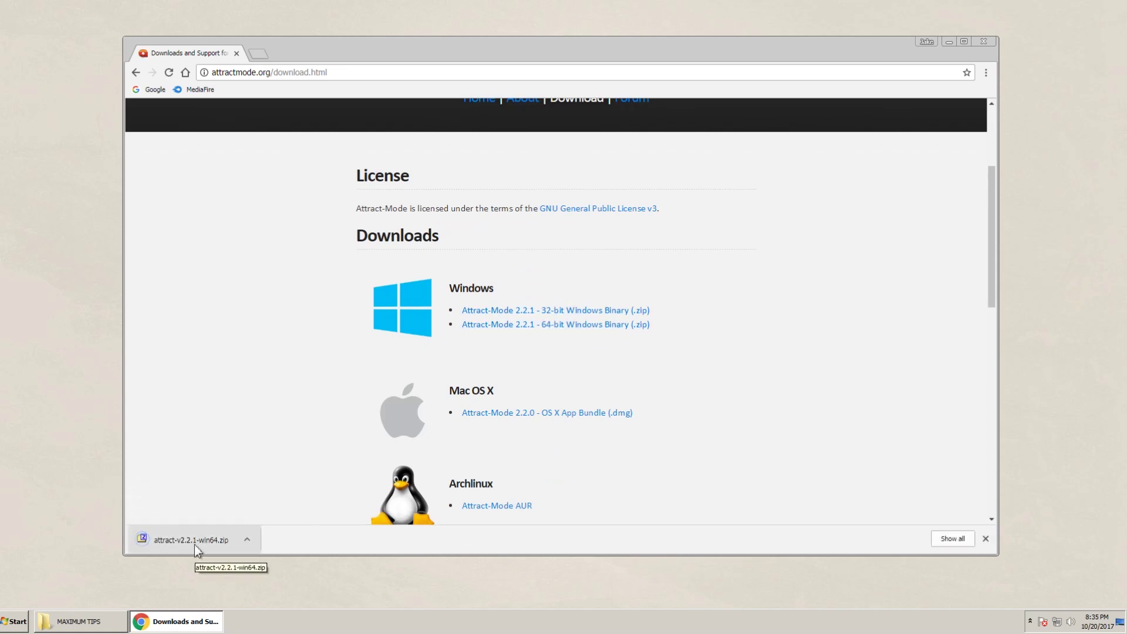
left_click_drag(194, 545, 8, 154)
left_click_drag(36, 68, 38, 88)
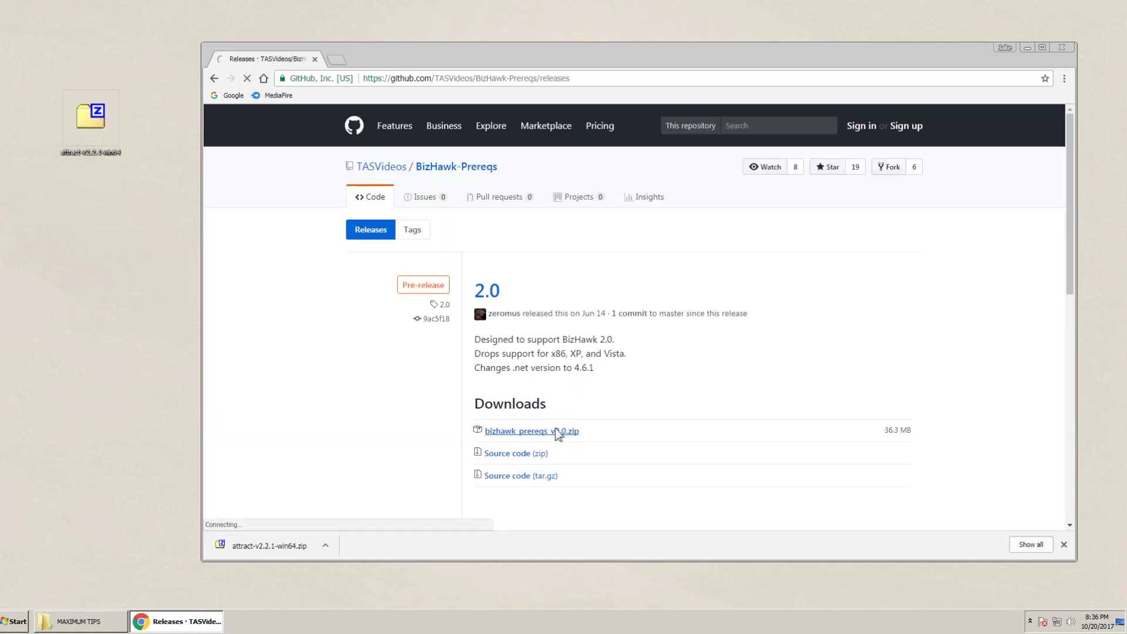
Download bizhawk_prereqs_v2.0.zip and BizHawk-2.2.zip and place both archives on the desktop
left_click(556, 433)
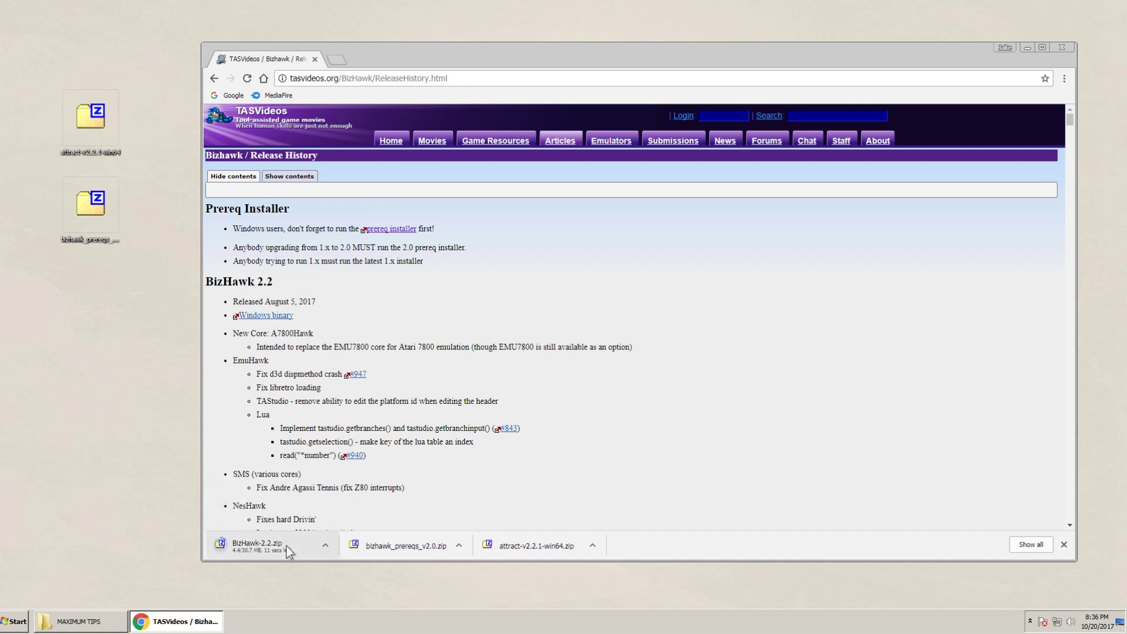
left_click_drag(287, 545, 153, 211)
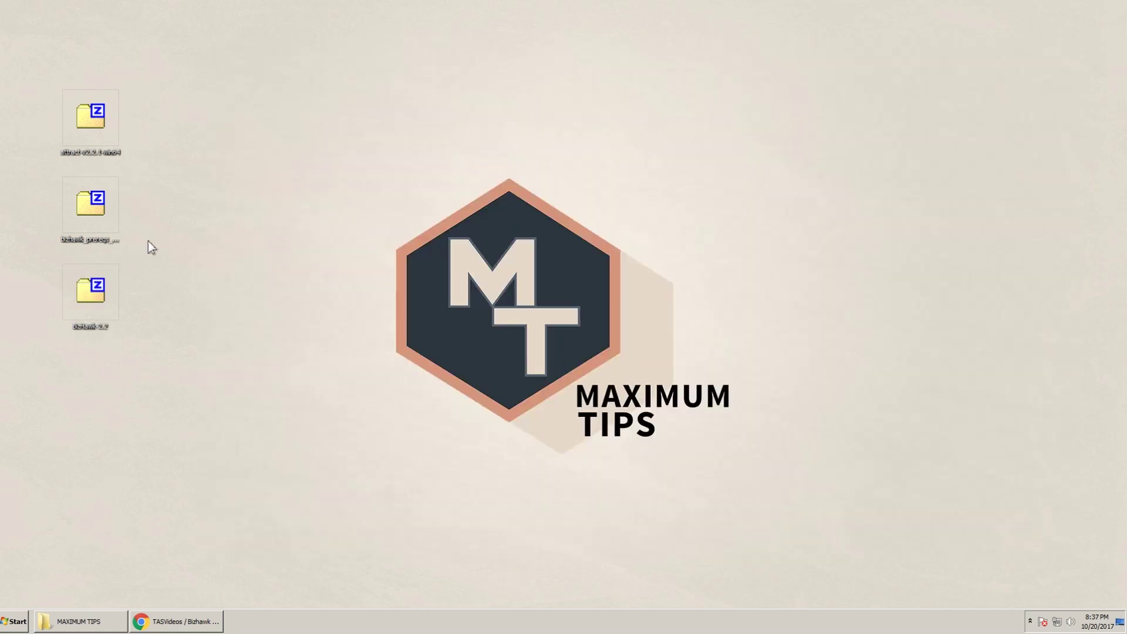
Extract bizhawk_prereqs.exe from the prerequisites archive to the desktop and close the archive
double_click(96, 218)
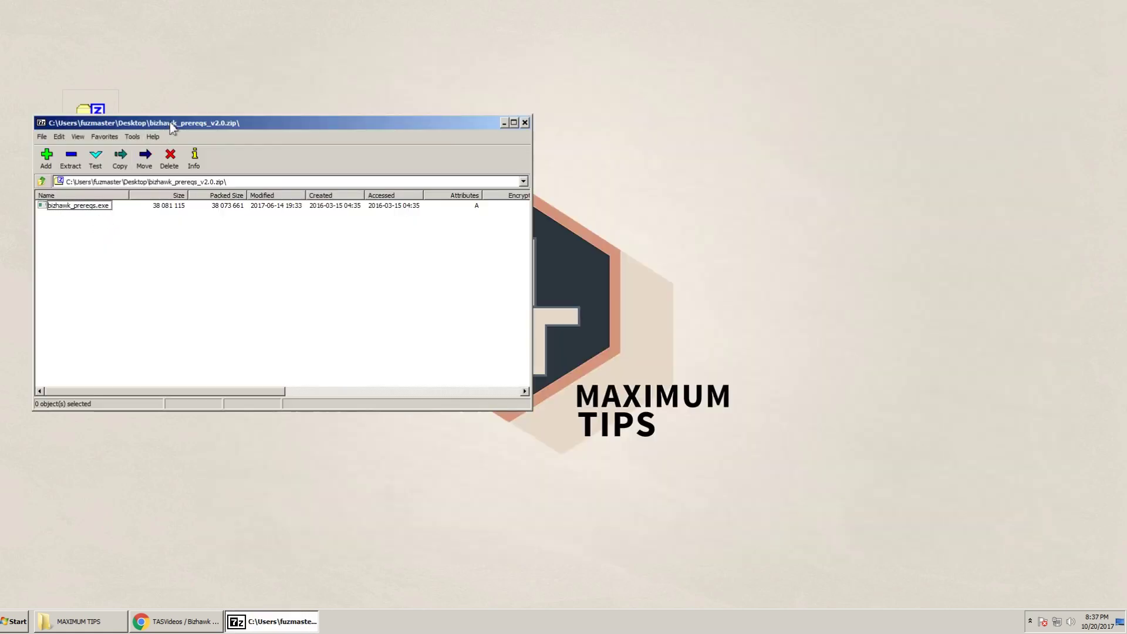
left_click_drag(171, 123, 509, 115)
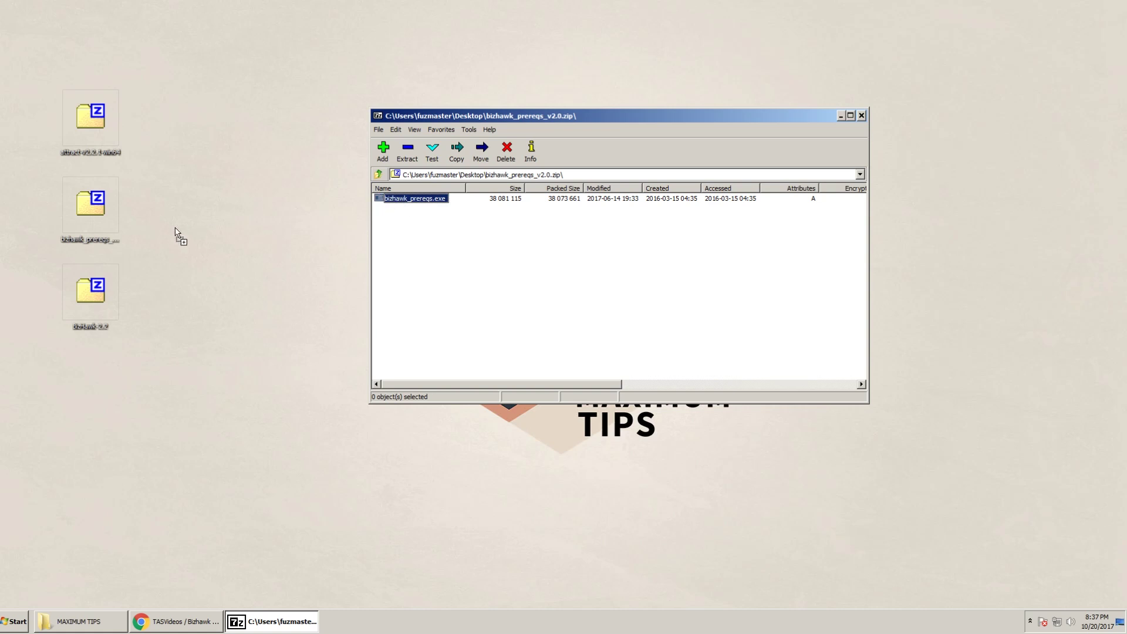
left_click_drag(179, 215, 181, 216)
key("alt+F4")
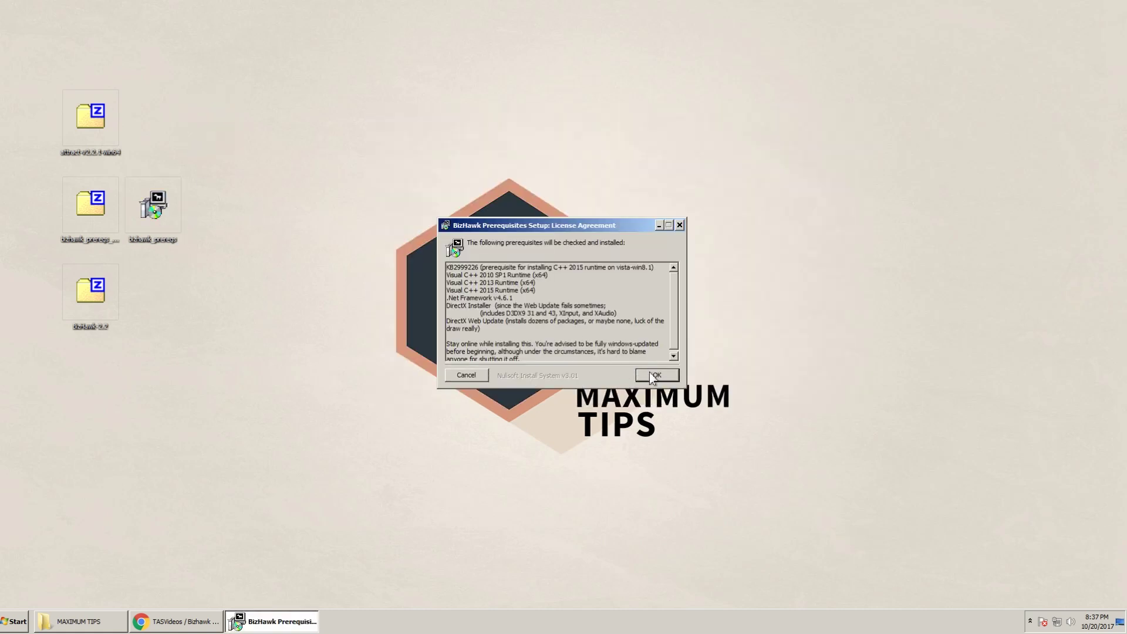
Accept the BizHawk prerequisites setup, show the installation details, and close the installer once it completes
left_click(658, 375)
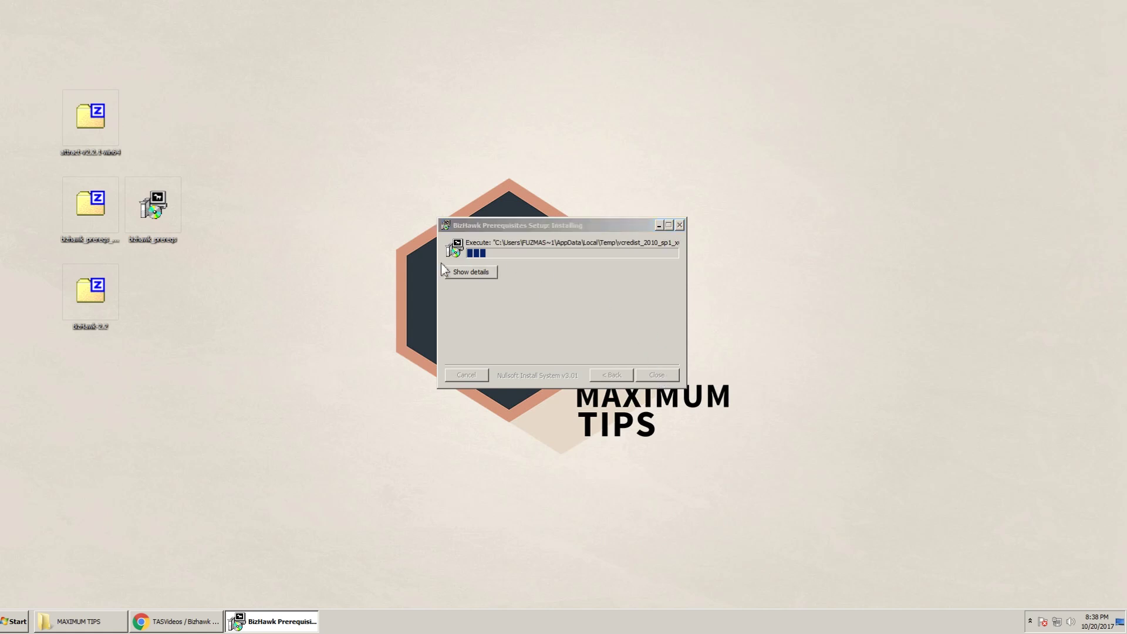
left_click(454, 273)
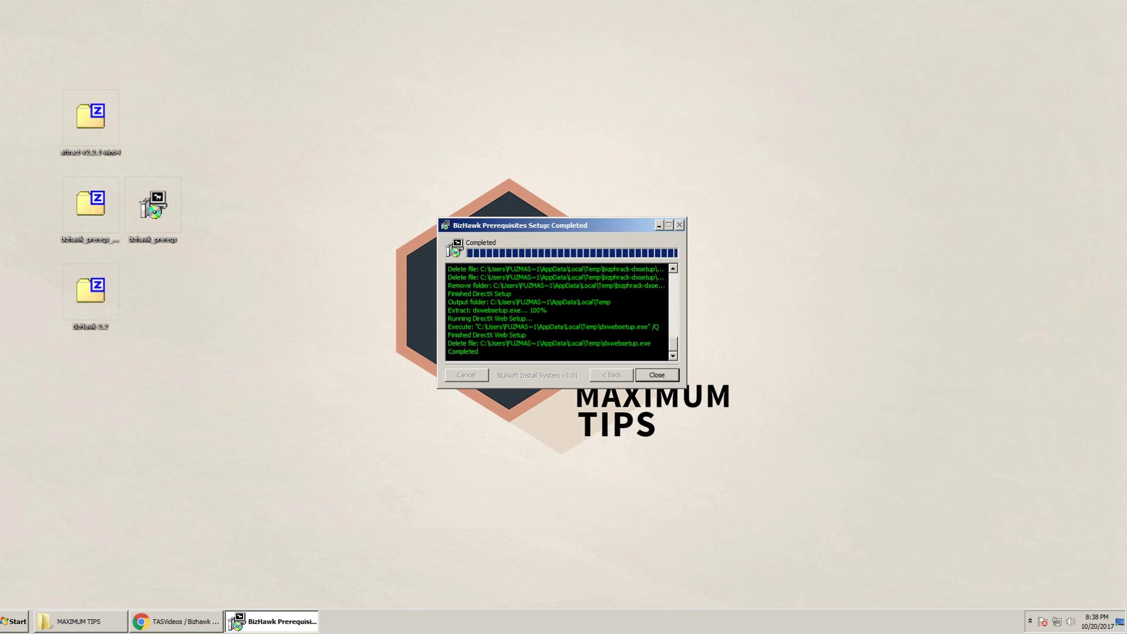
key("Return")
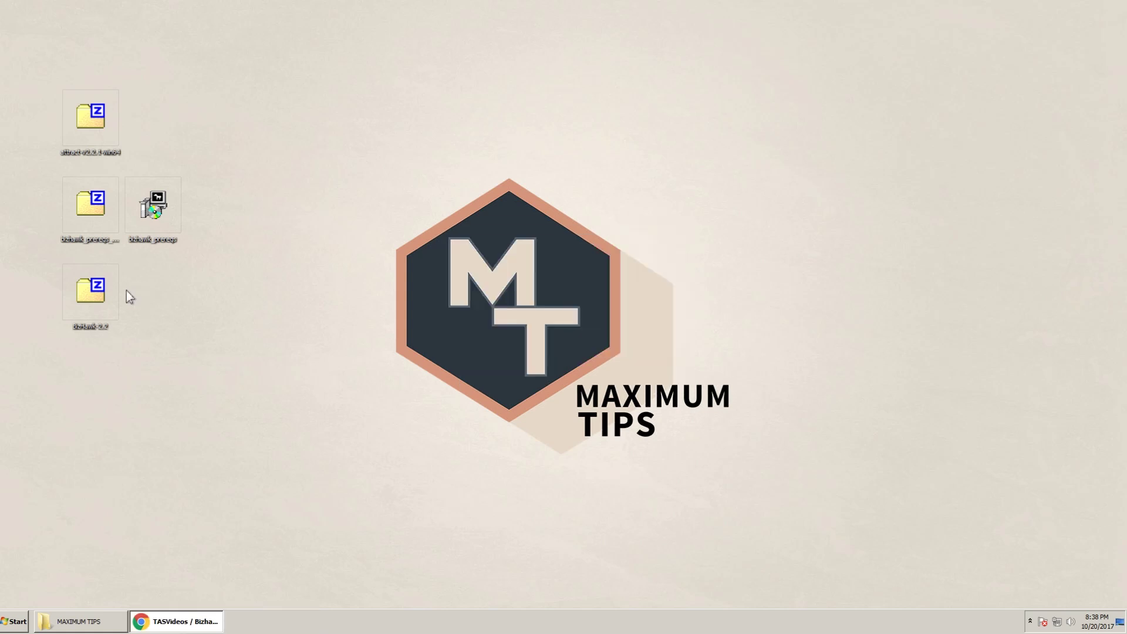
Create a desktop folder named bizhawk and extract all contents of BizHawk-2.2.zip into it
left_click(266, 372)
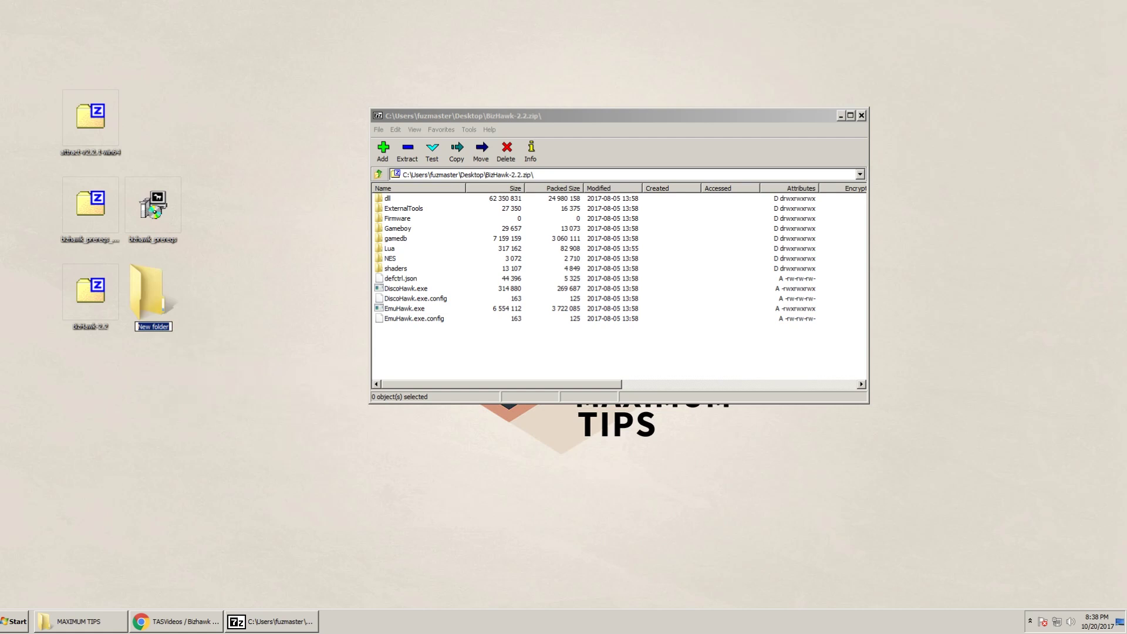
type("bizhawk")
key("Return")
left_click_drag(387, 351, 449, 196)
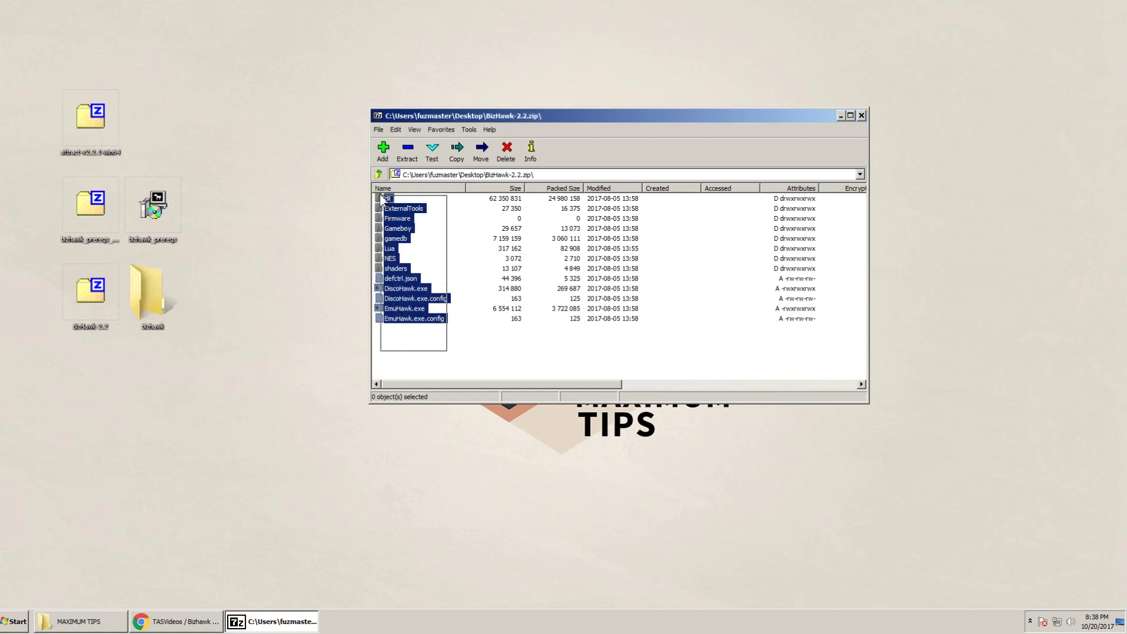
left_click_drag(405, 270, 151, 293)
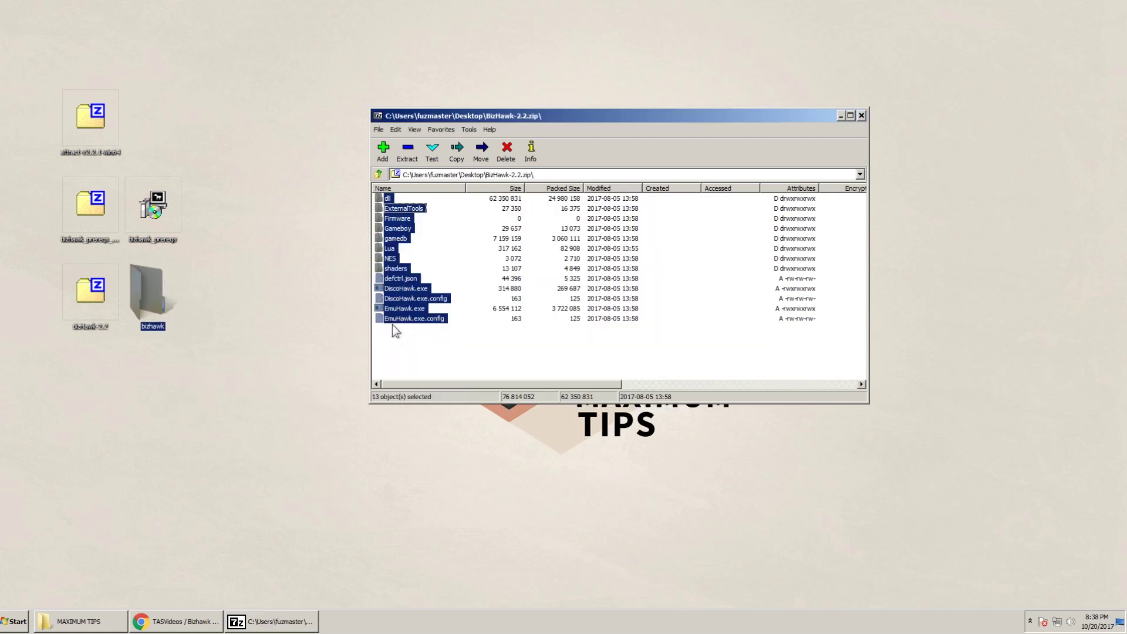
Launch EmuHawk from the bizhawk folder and move its window clear of the desktop files
double_click(151, 300)
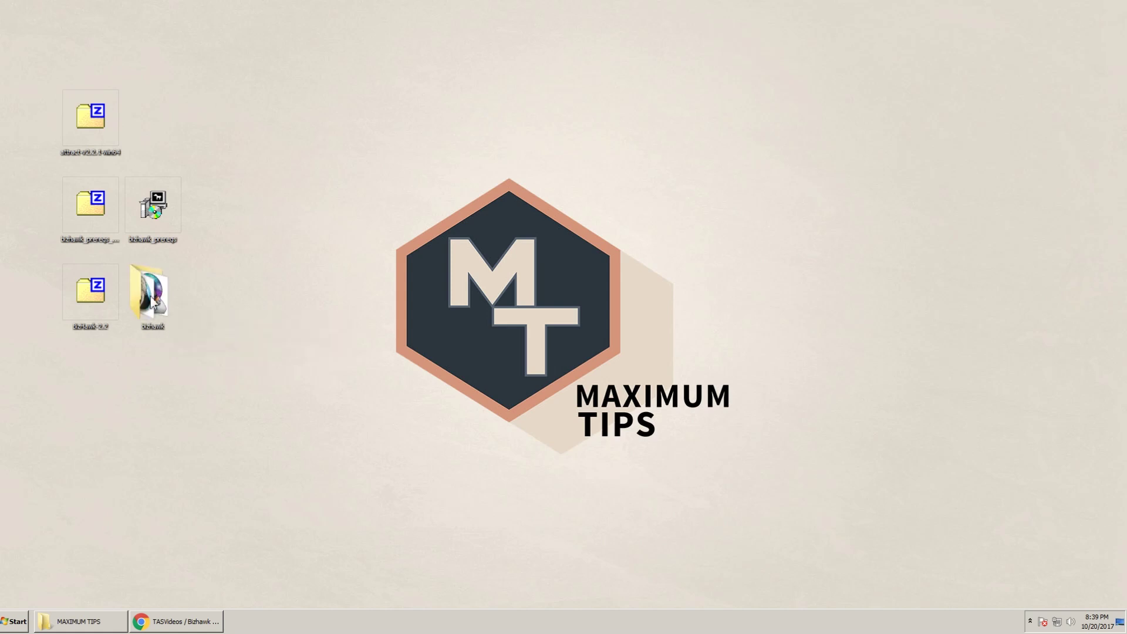
double_click(367, 364)
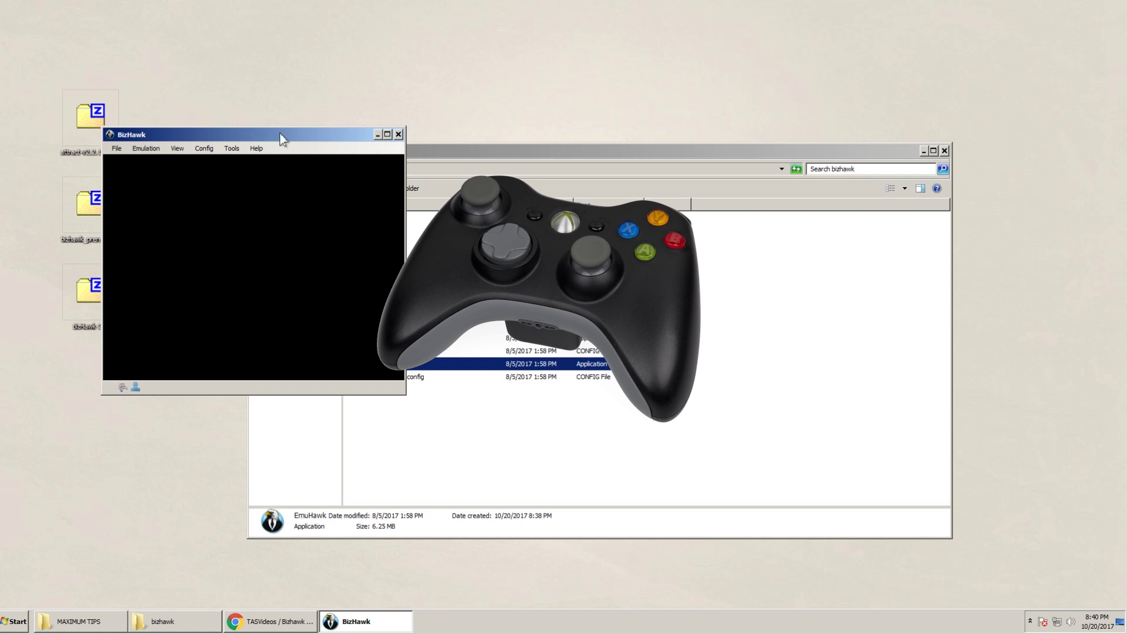
left_click_drag(282, 135, 315, 62)
Assign the Grave key as BizHawk's Exit Program hotkey and save the hotkey settings
left_click(297, 76)
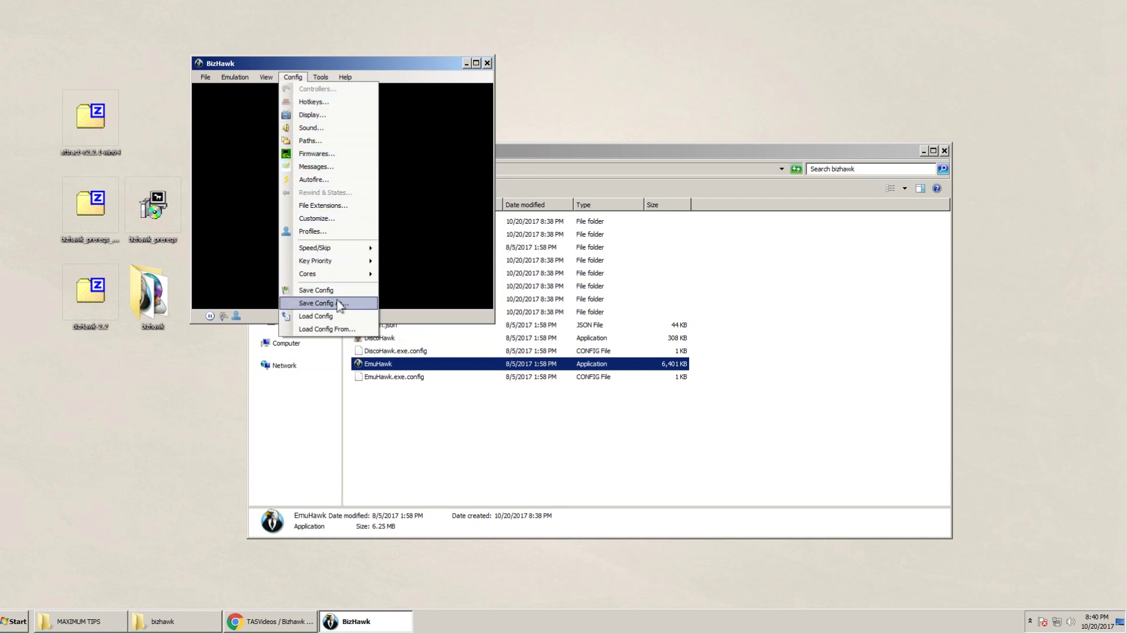
left_click(319, 101)
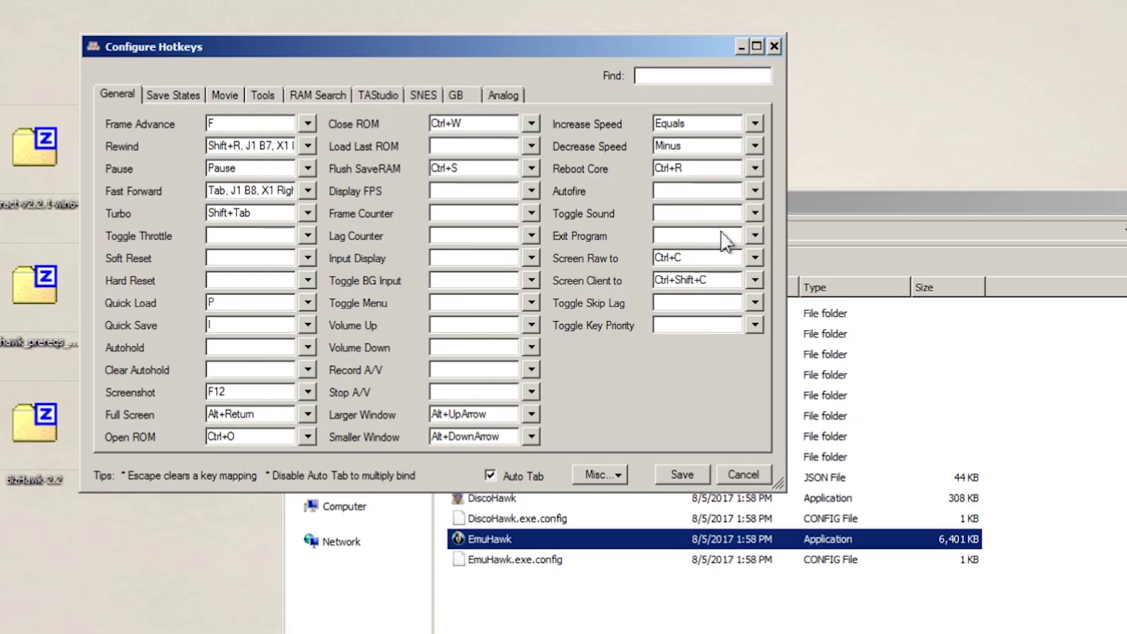
left_click(725, 238)
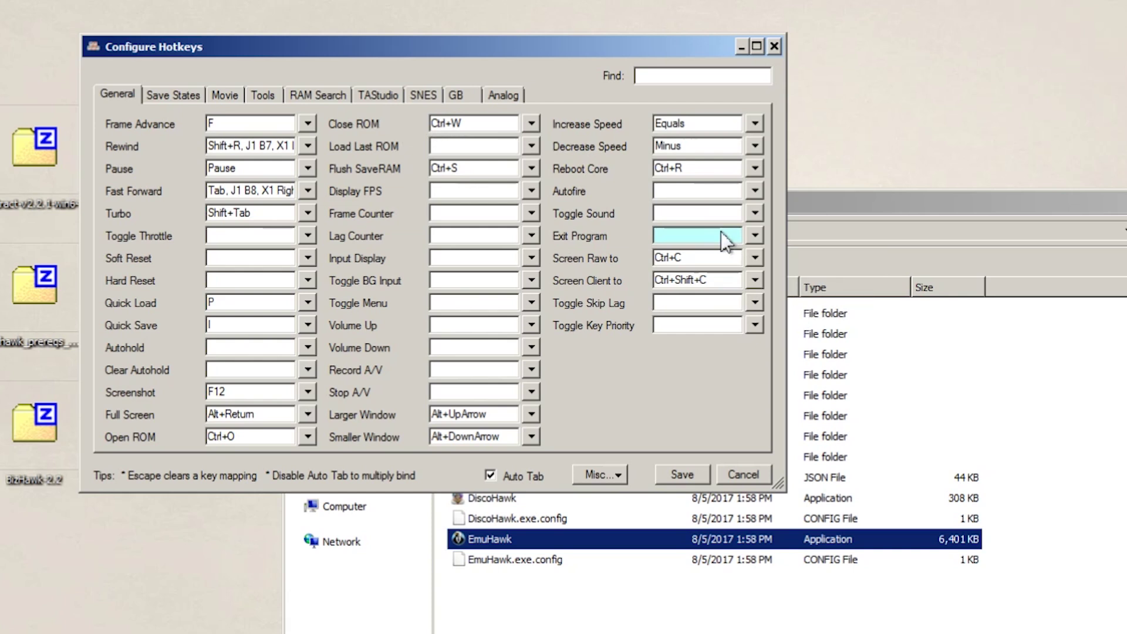
key("grave")
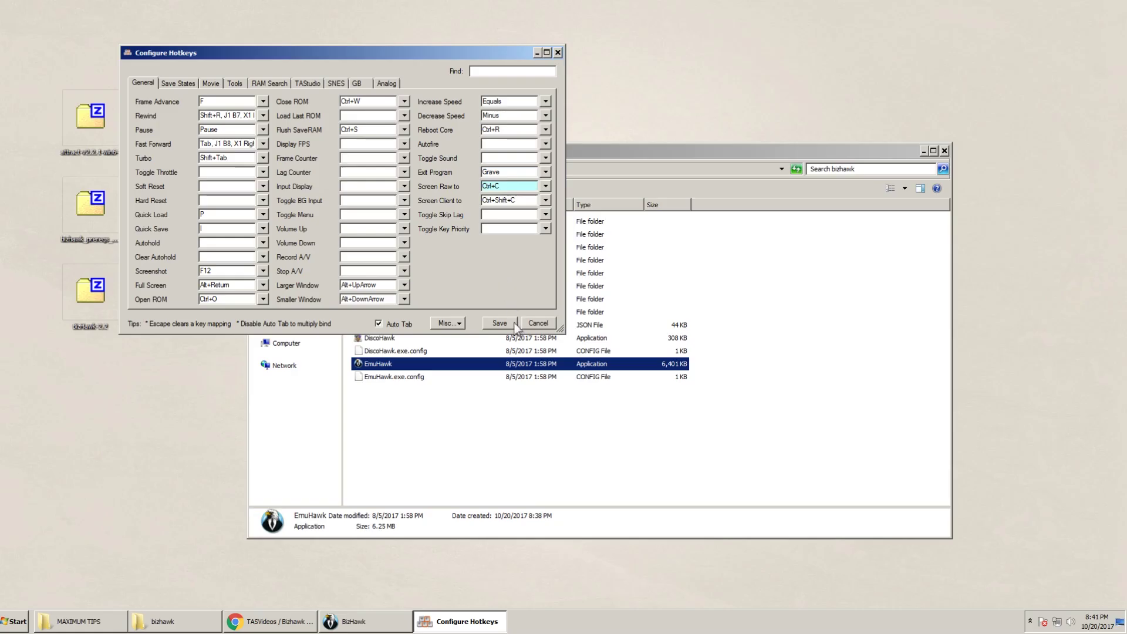
left_click(513, 323)
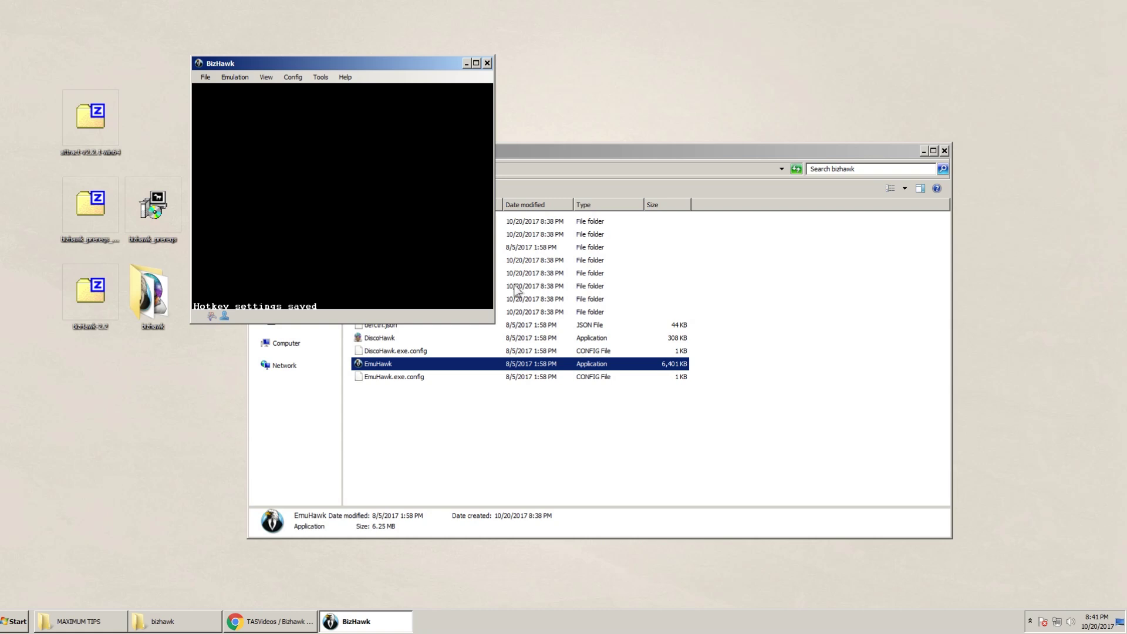
Enable Start in Fullscreen in BizHawk's customization options and apply the change
left_click(288, 77)
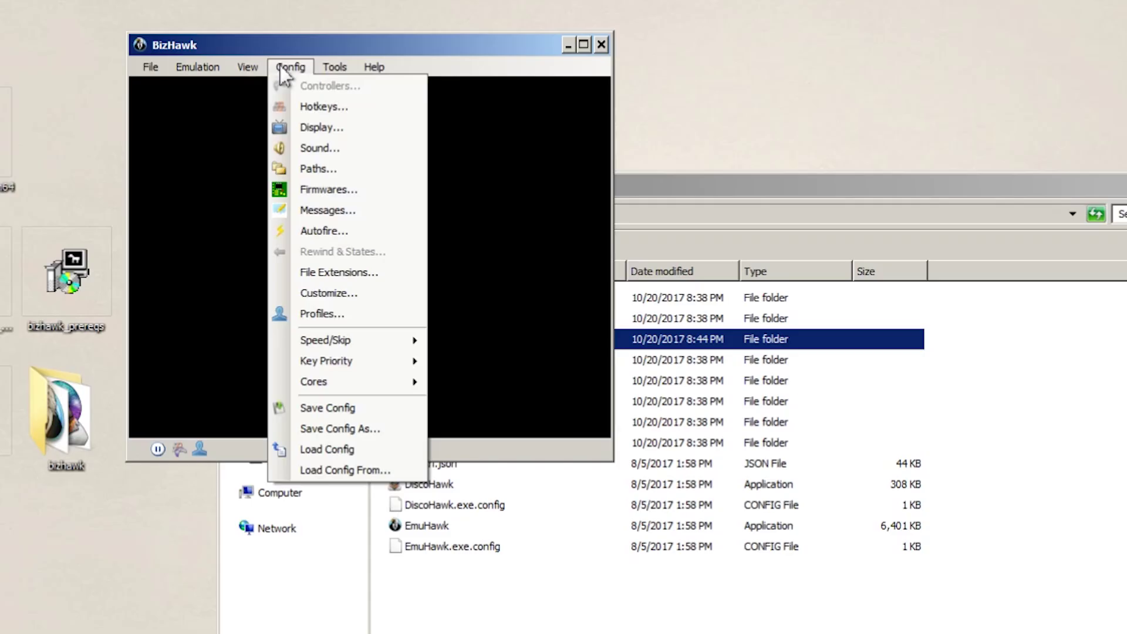
left_click(316, 298)
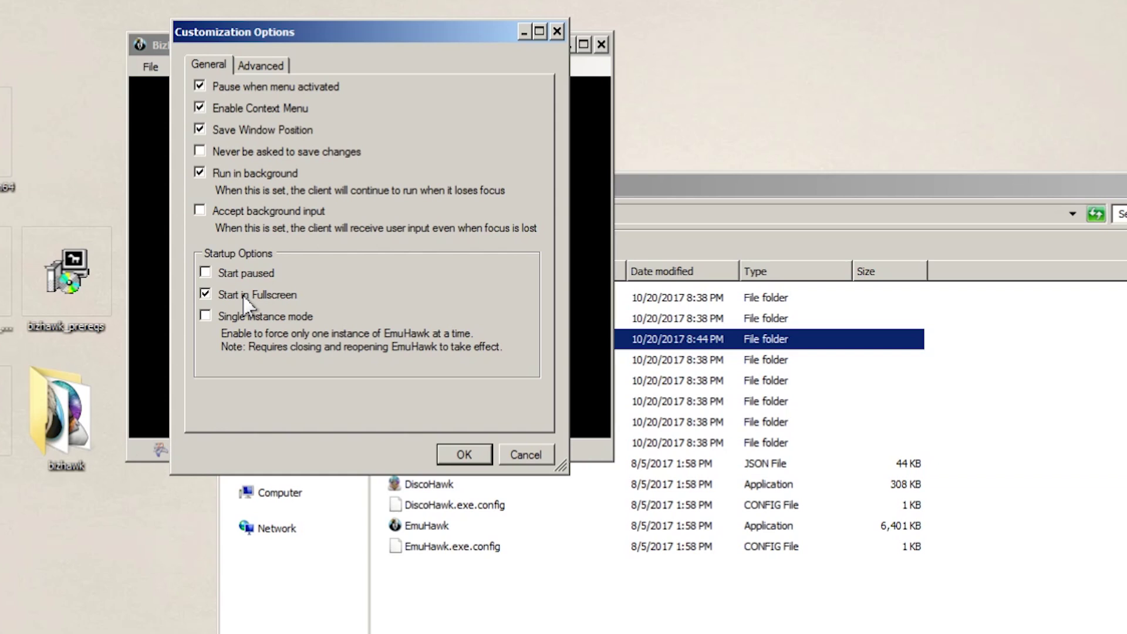
left_click(450, 454)
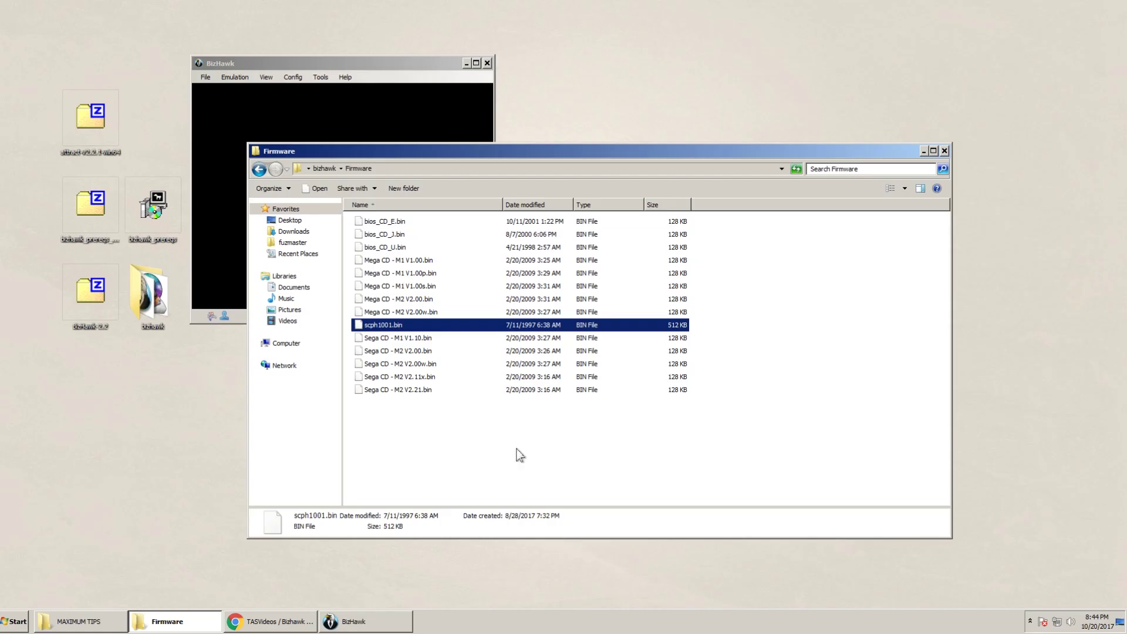
Assign scph1001.bin as the PlayStation BIOS (U) in BizHawk's firmware configuration
left_click(485, 441)
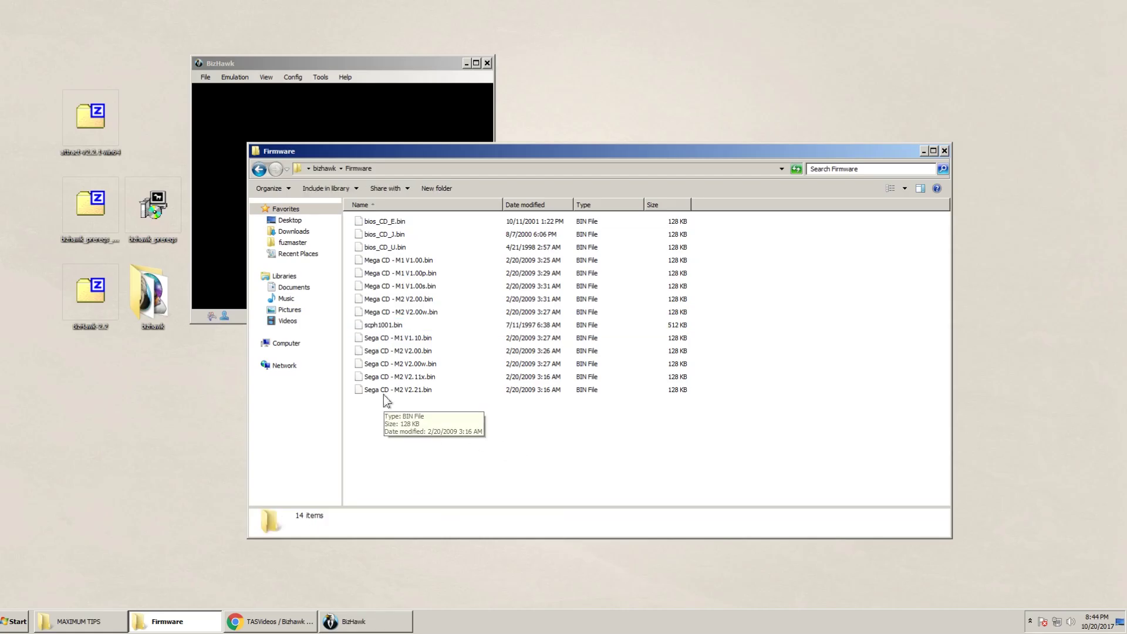
left_click(293, 77)
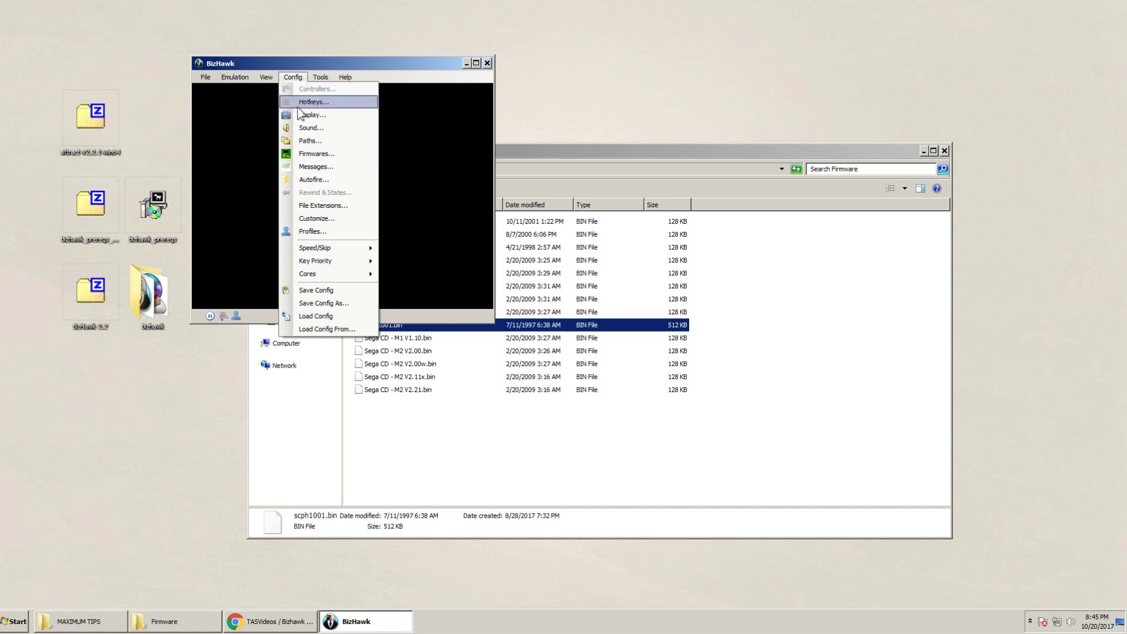
left_click(306, 153)
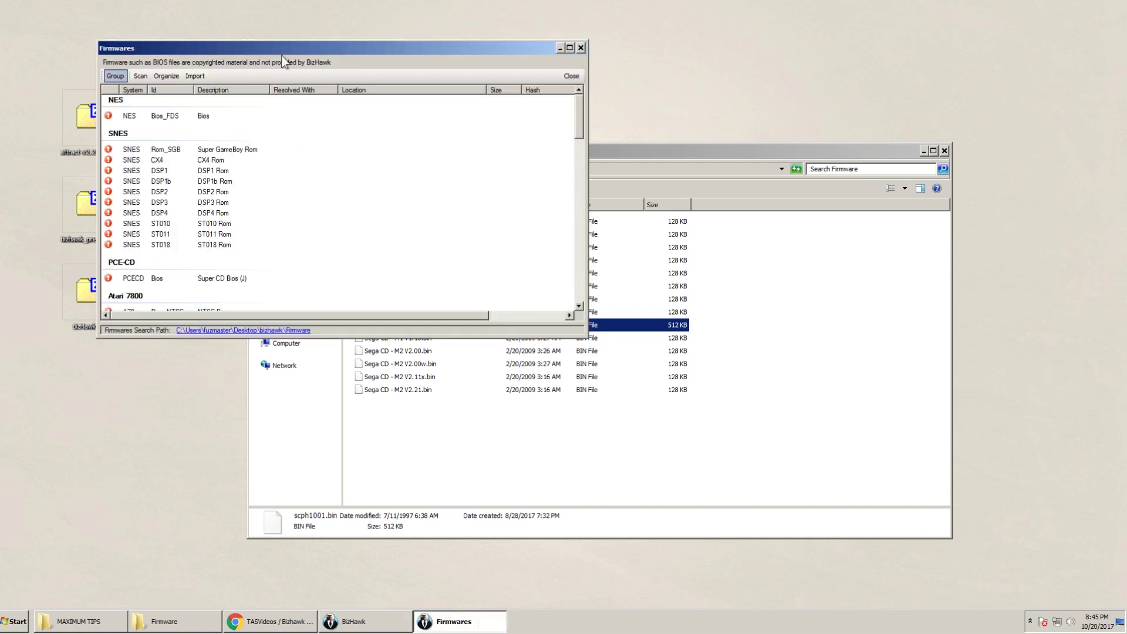
left_click_drag(293, 52, 350, 142)
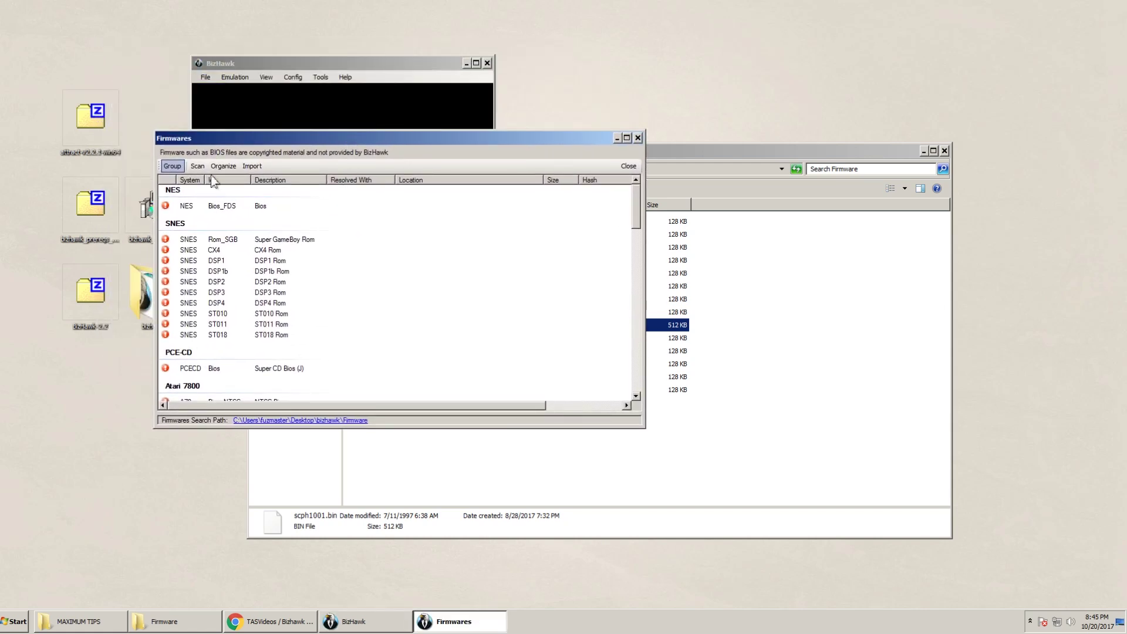
scroll(309, 247, "down", 10)
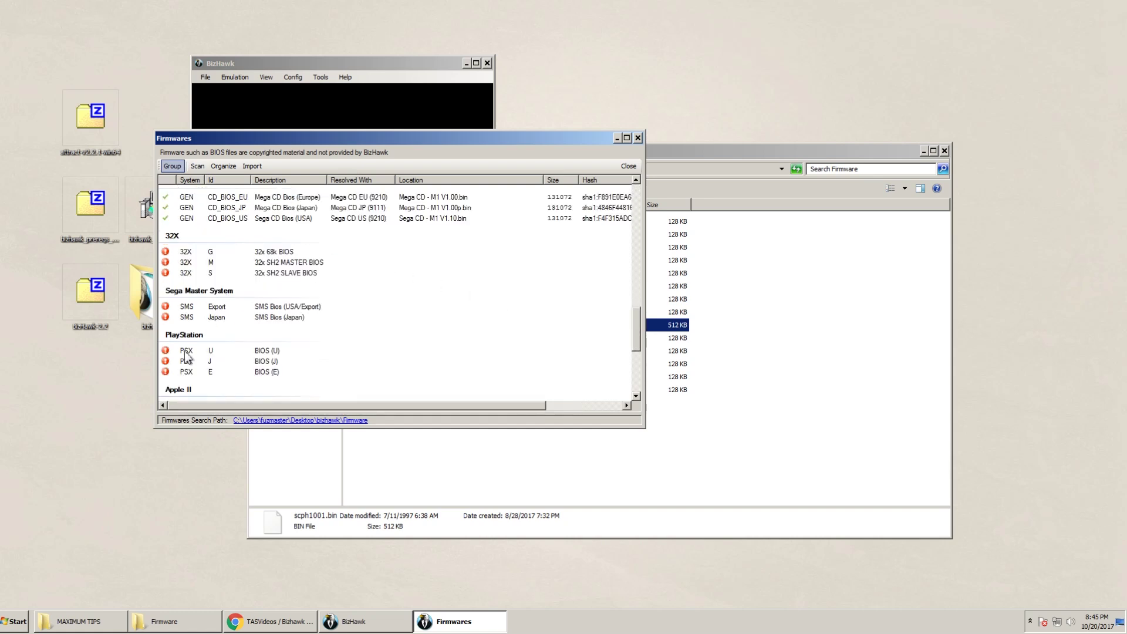
left_click(185, 353)
right_click(186, 355)
left_click(202, 362)
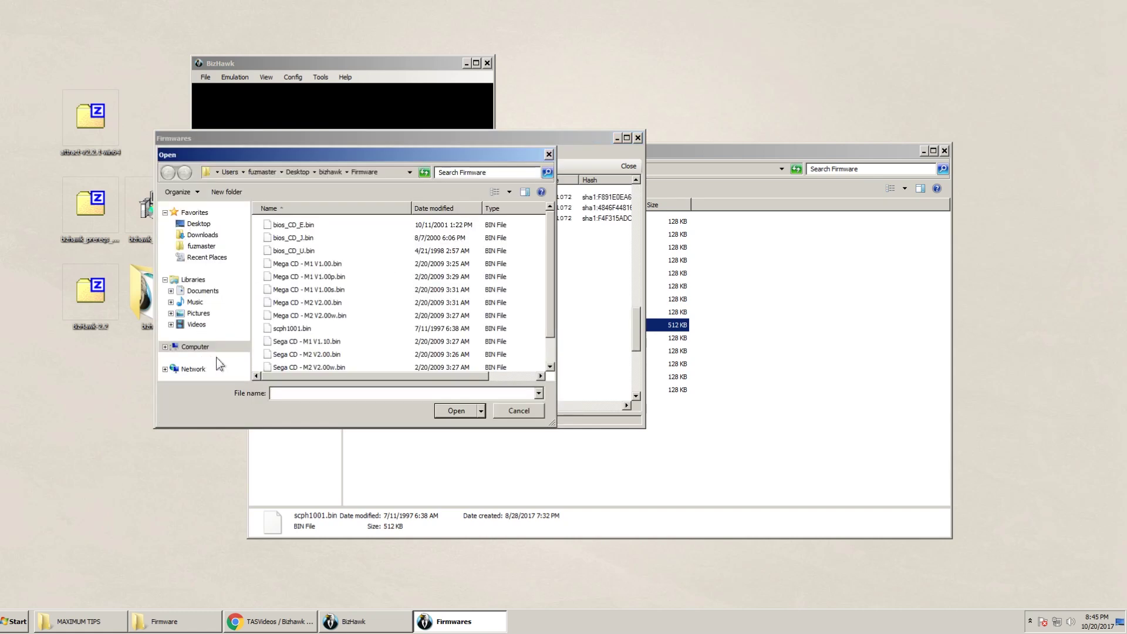
double_click(273, 329)
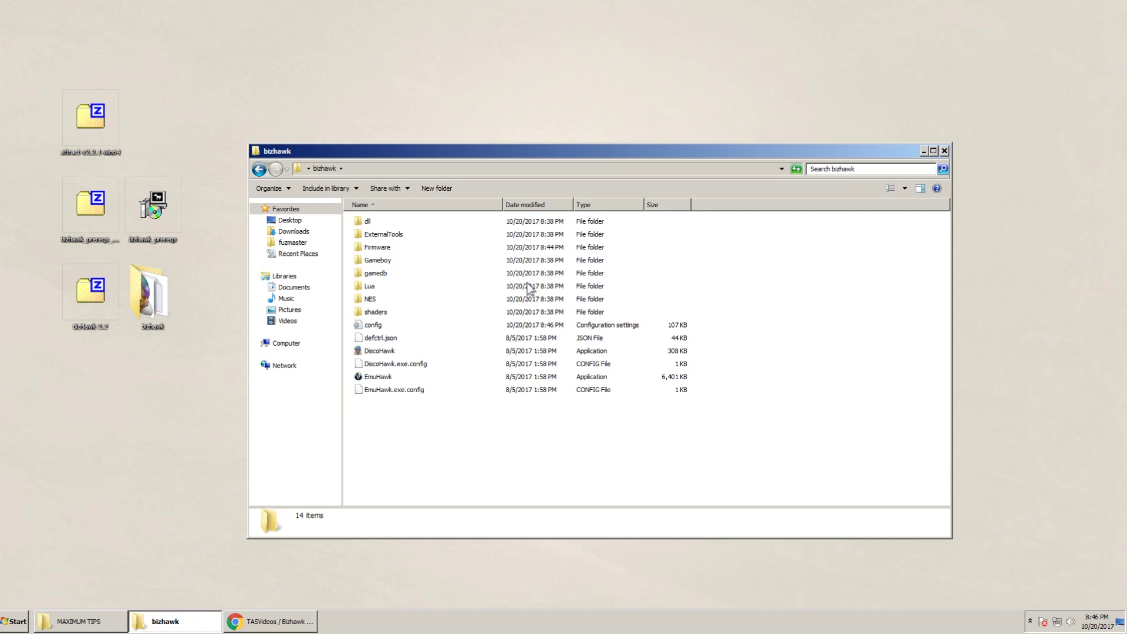
Close the bizhawk folder and paste the NES game archives into the desktop nes folder
left_click(943, 149)
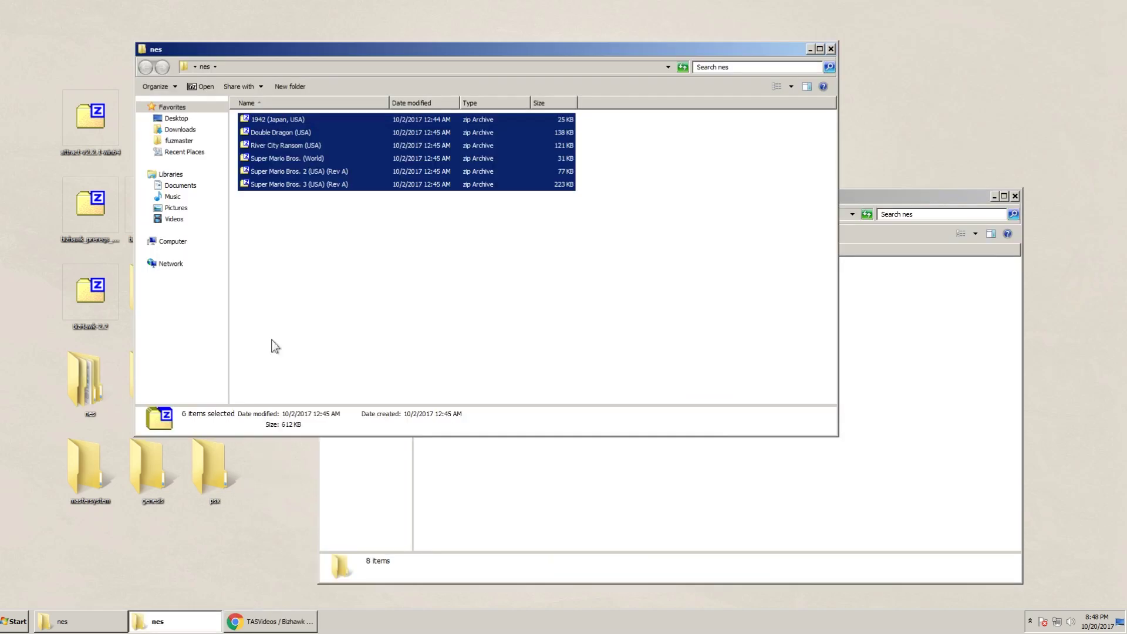
left_click(298, 354)
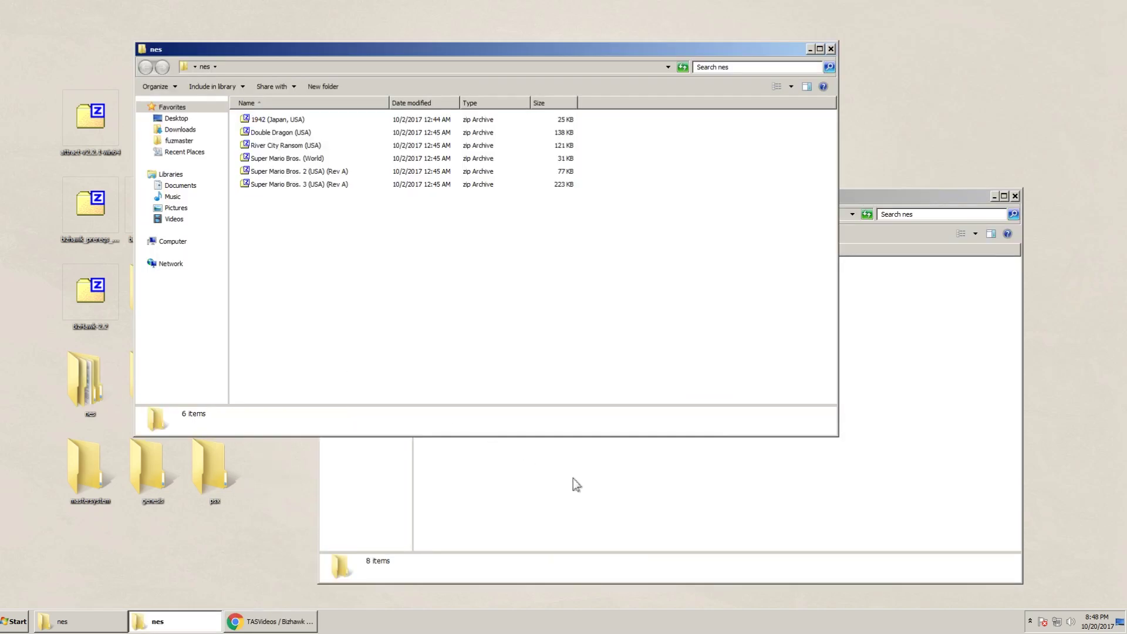
key("ctrl+v")
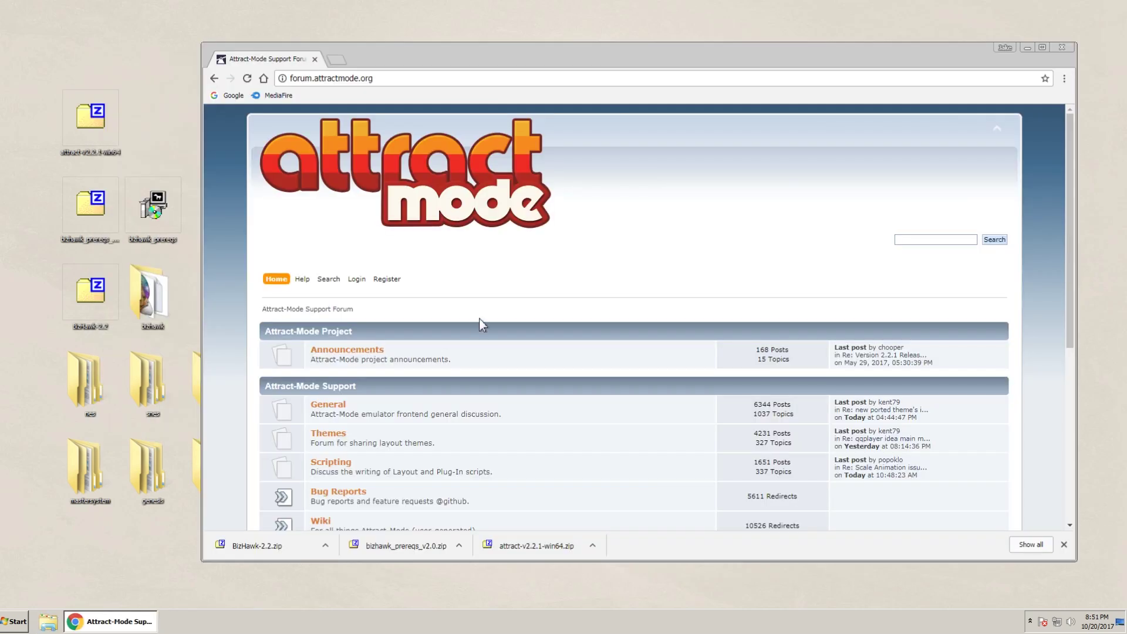
Open the NEVATO download link in a new tab from the Theme Gallery topic on the Attract-Mode forum's Themes board
scroll(480, 324, "down", 2)
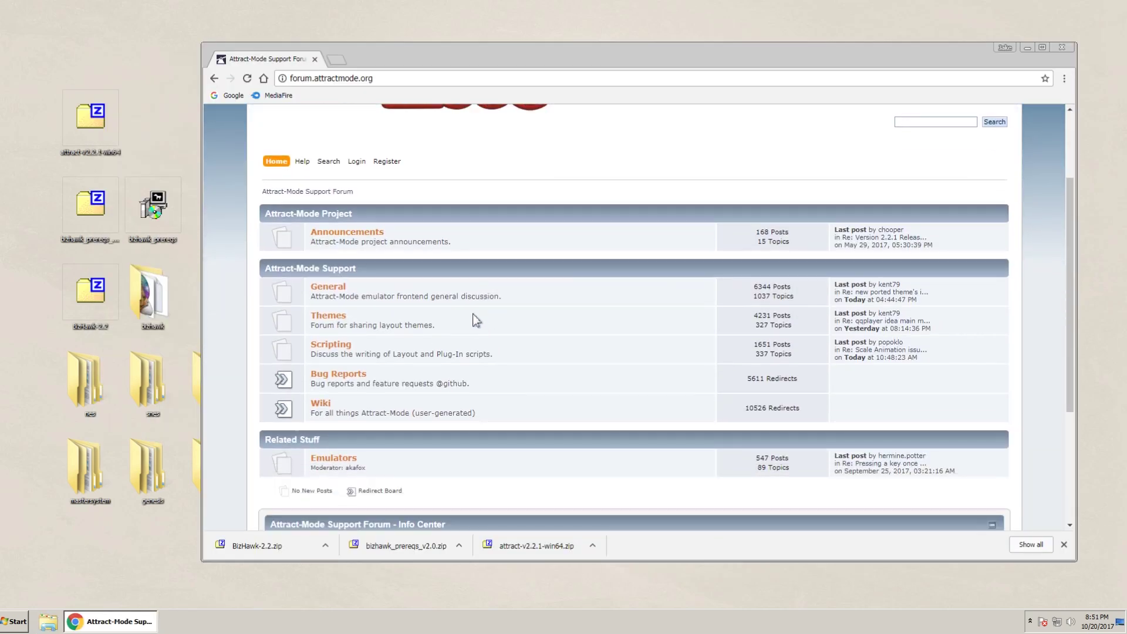
left_click(327, 319)
scroll(328, 324, "down", 3)
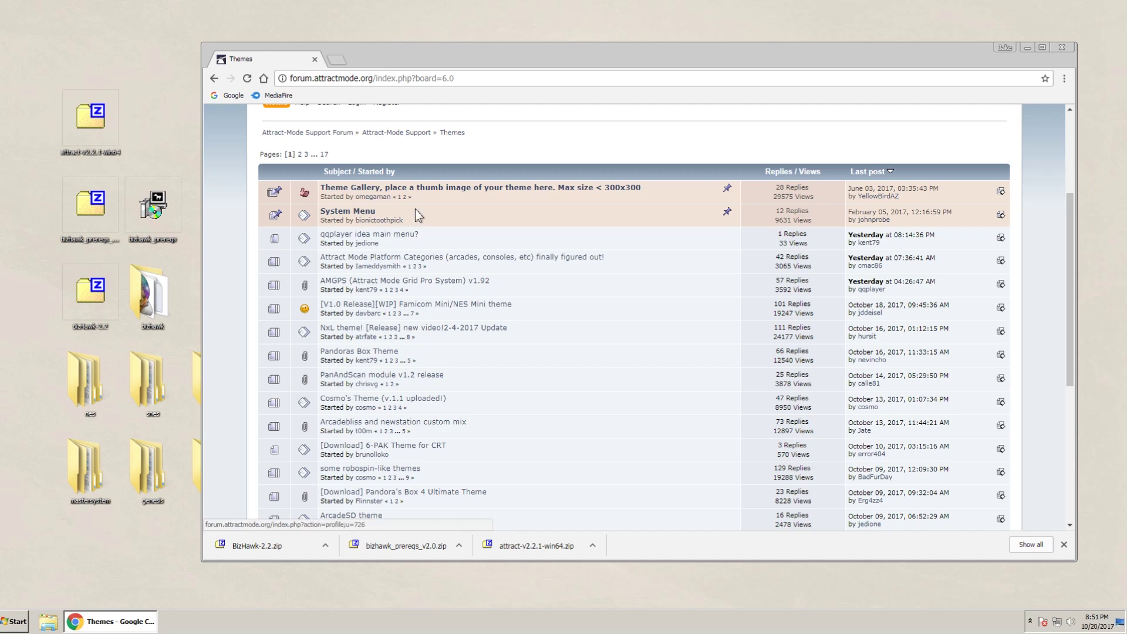
left_click(428, 189)
scroll(517, 424, "down", 5)
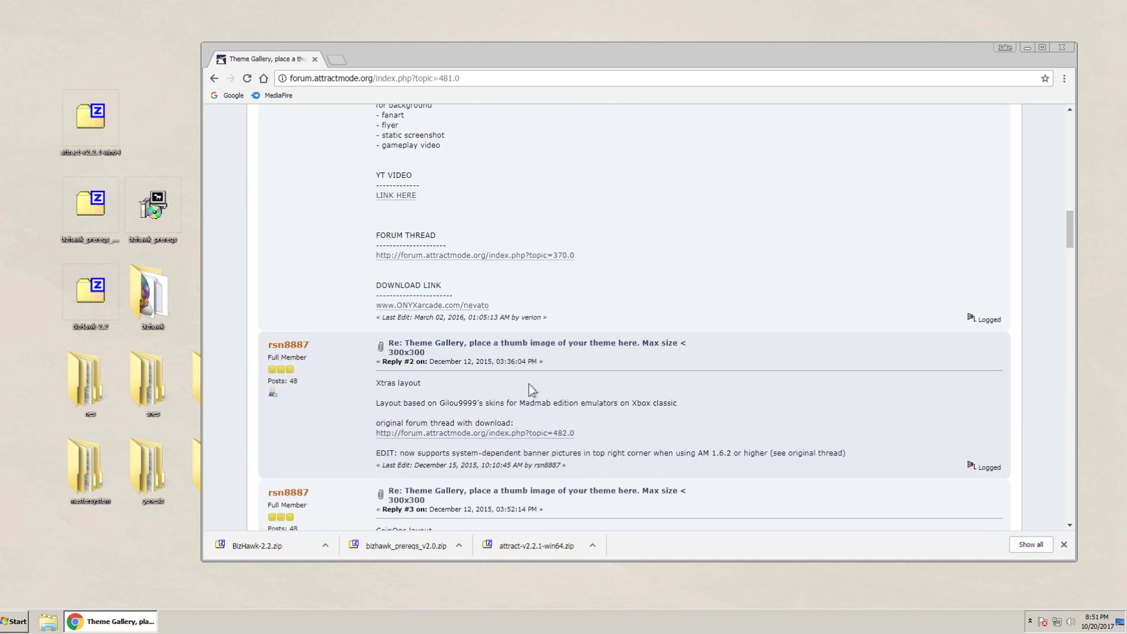
right_click(402, 304)
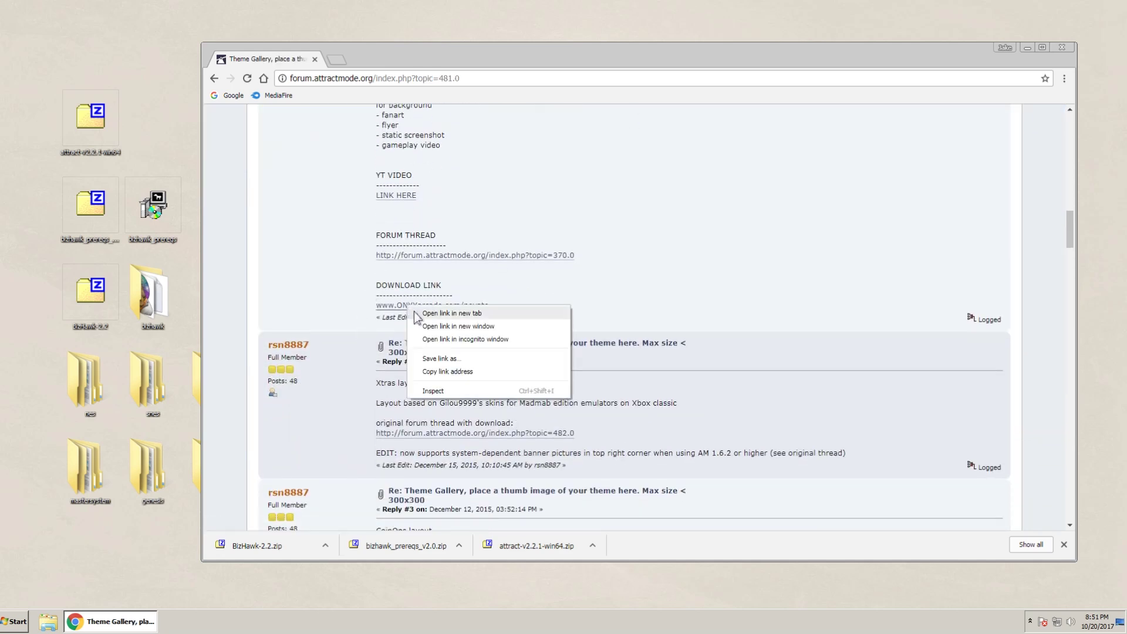
left_click(415, 311)
left_click(416, 307)
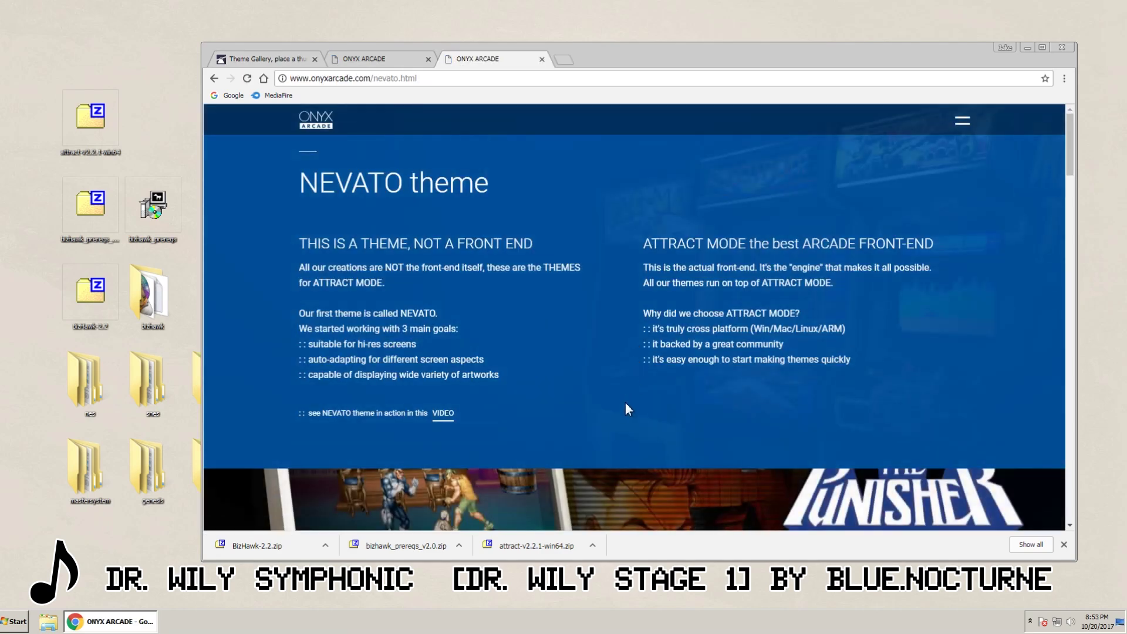
Look through the NEVATO theme page and preview the FLAT BLUE theme's demonstration video
scroll(625, 404, "down", 3)
scroll(625, 409, "down", 15)
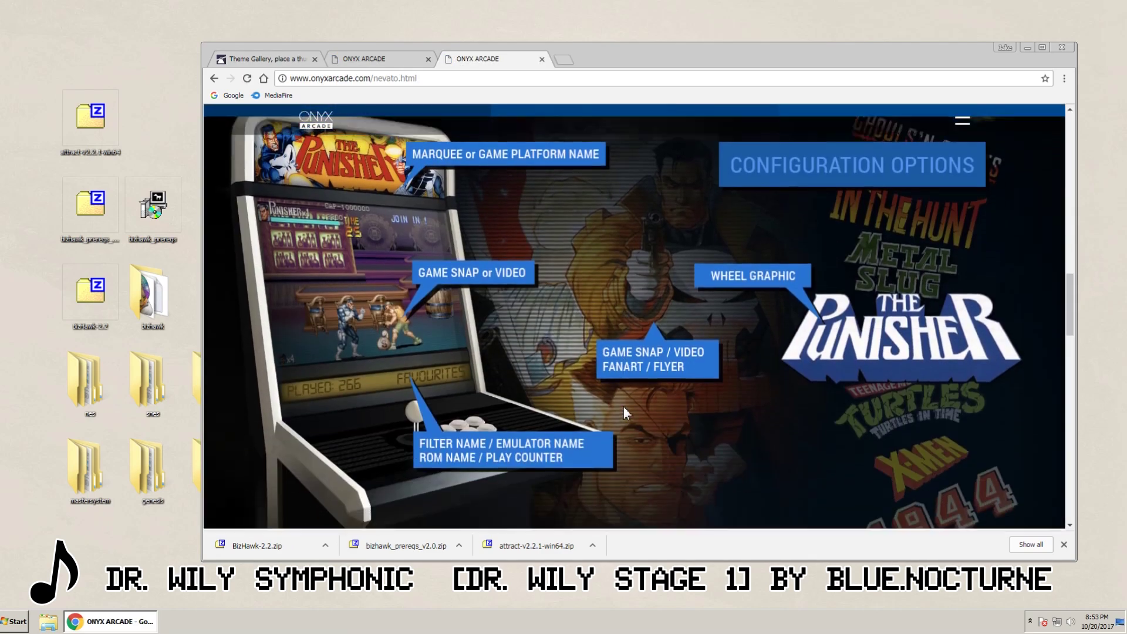
scroll(624, 414, "down", 15)
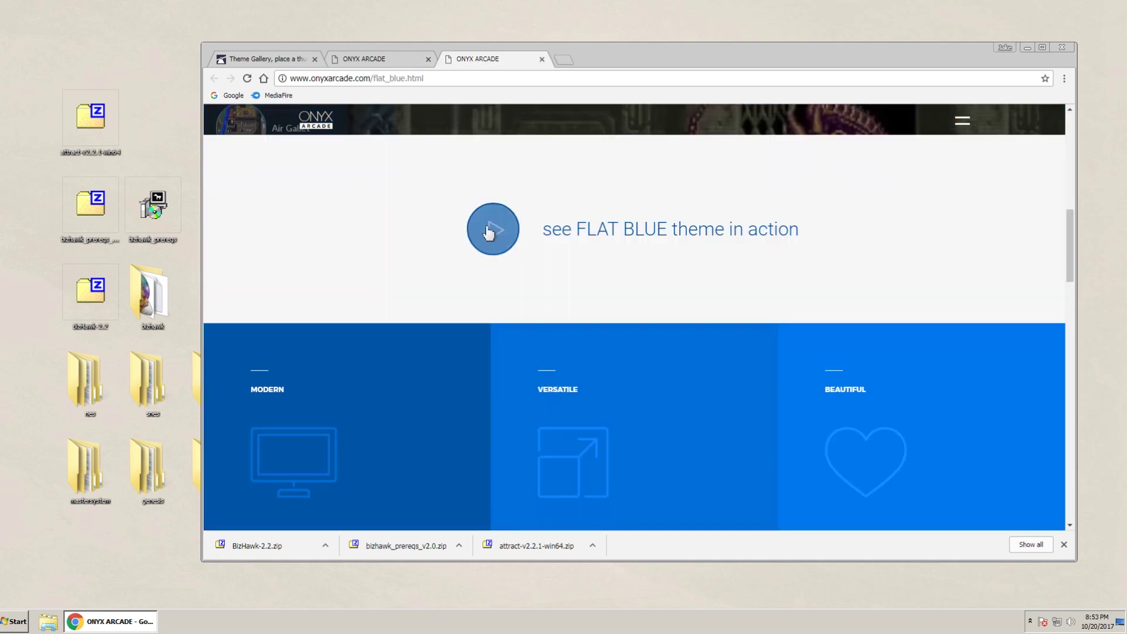
left_click(488, 233)
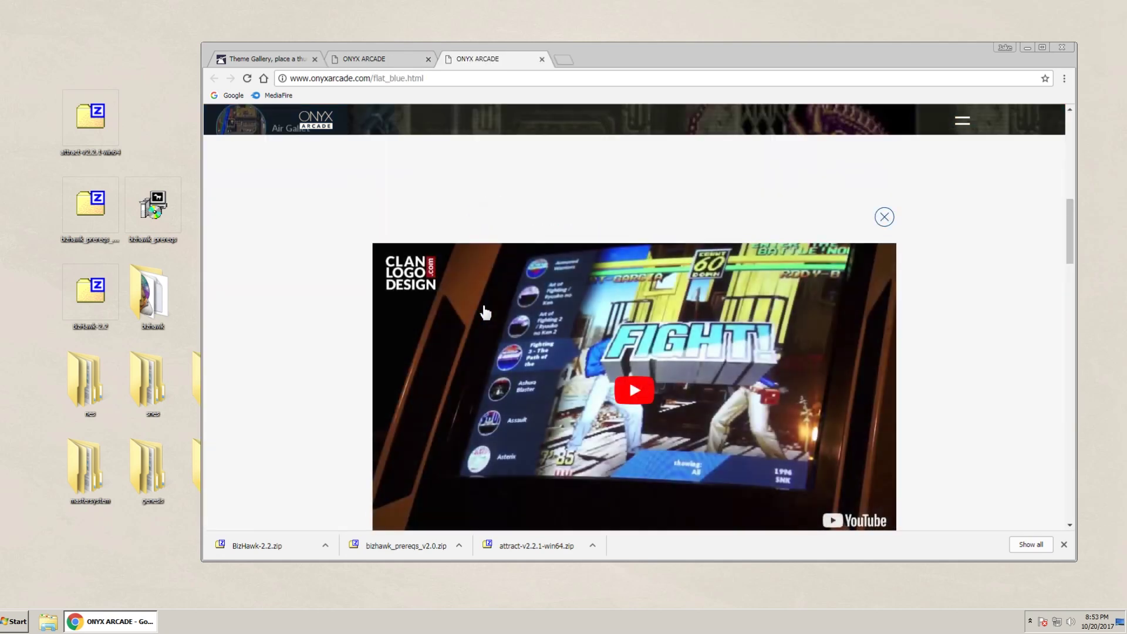
left_click(521, 457)
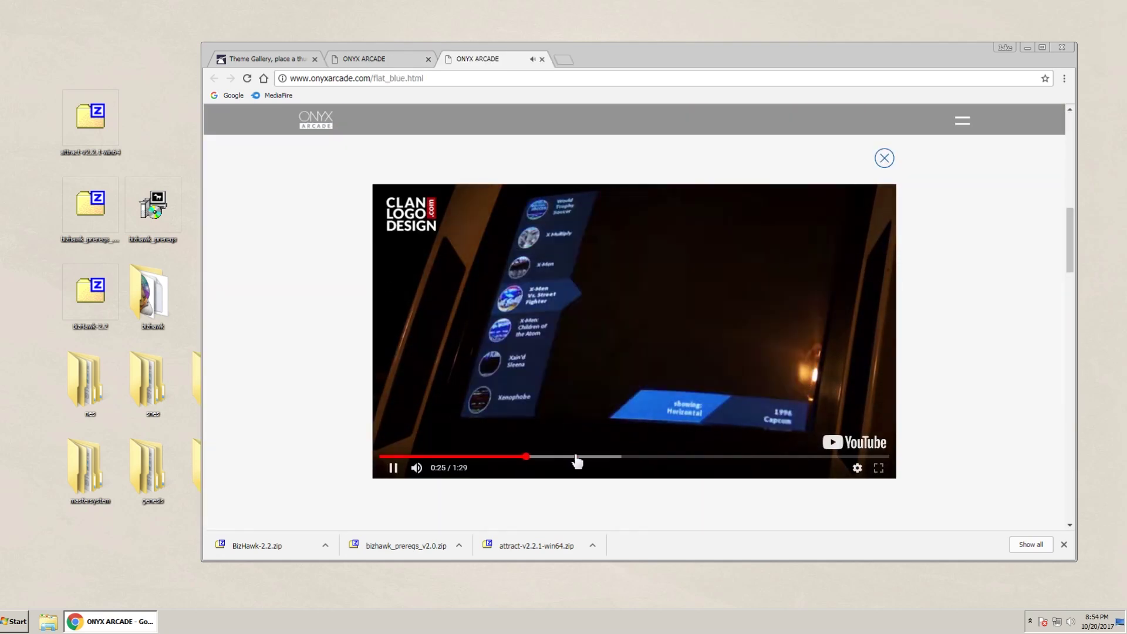
left_click(573, 499)
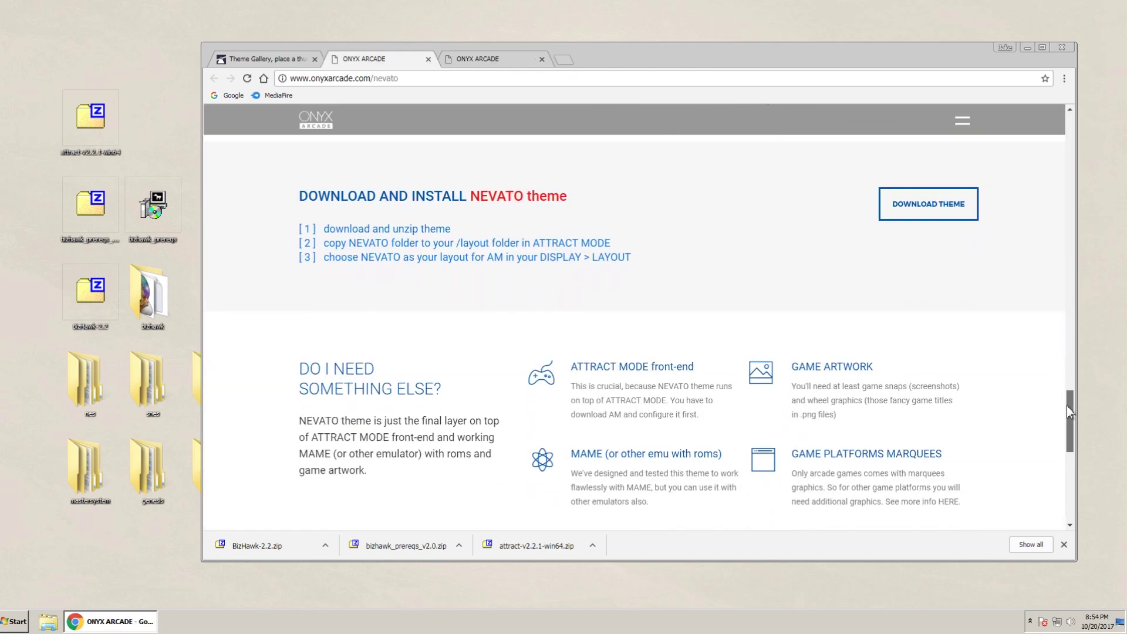
Download the NEVATO and FLAT BLUE themes from their ONYX ARCADE pages
left_click(927, 196)
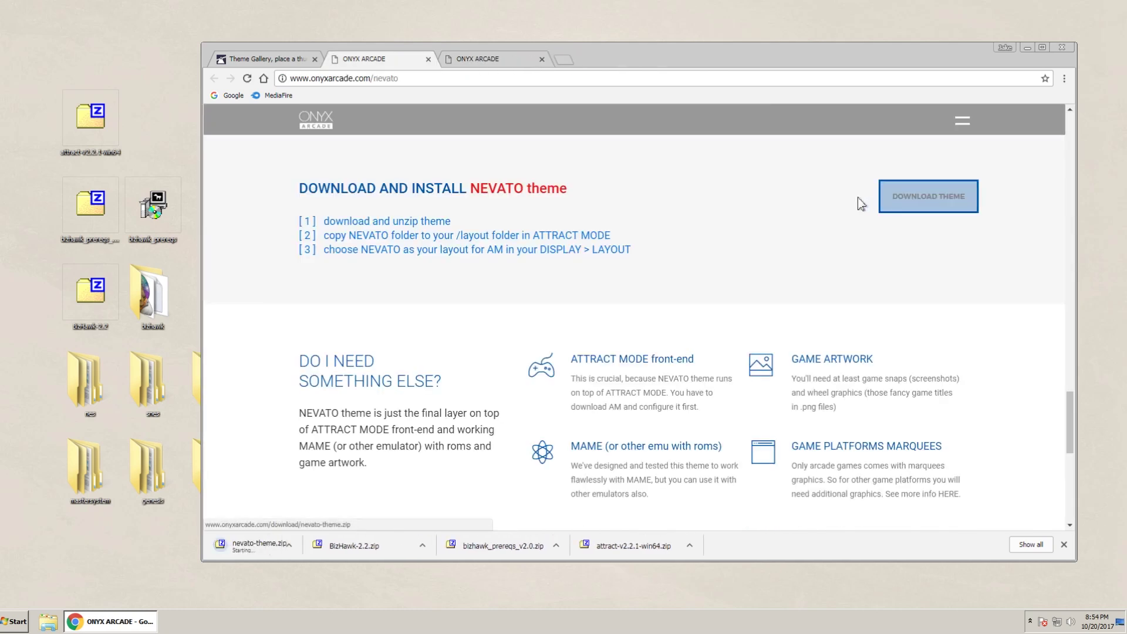
key("ctrl+Tab")
left_click(930, 199)
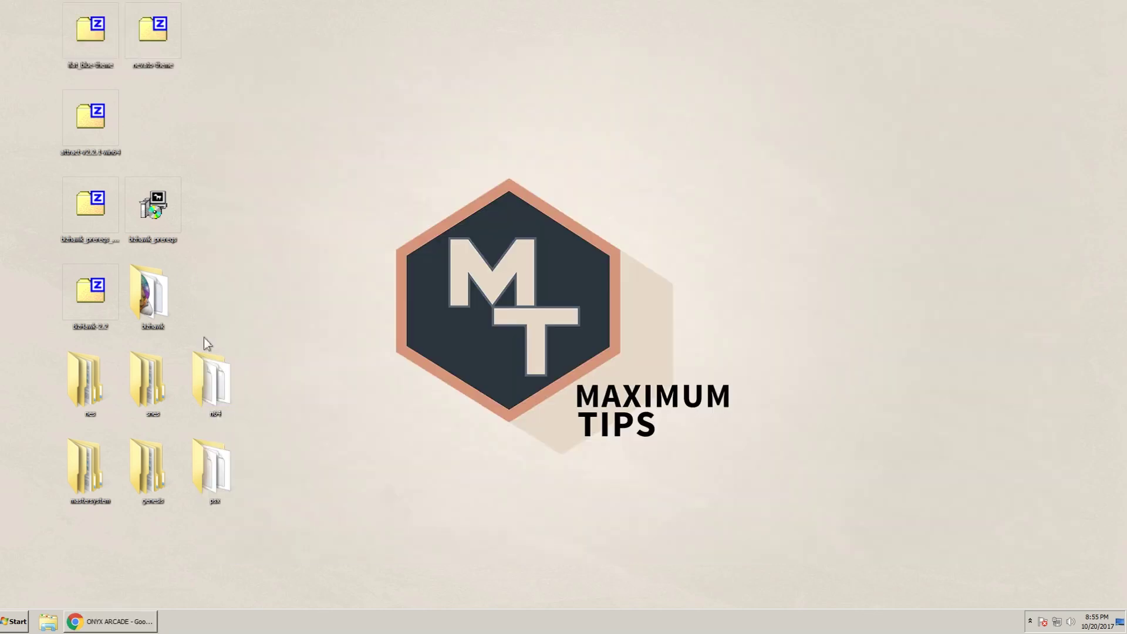
Open the desktop n64 folder and examine its ROM file names, such as Paper Mario (USA).v64
double_click(213, 380)
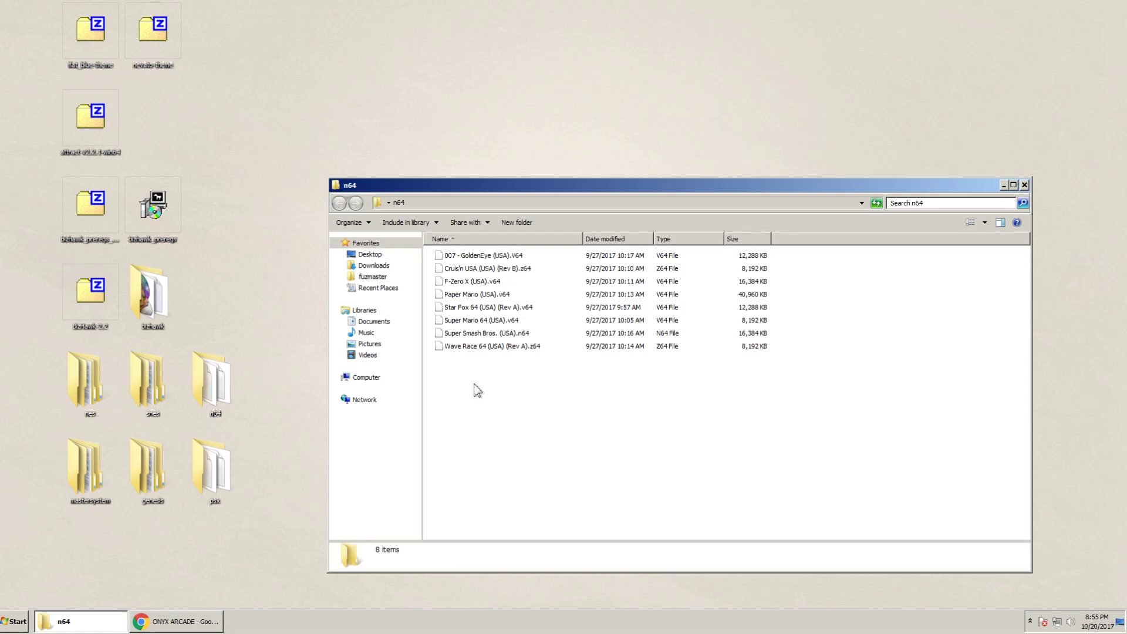
left_click(463, 295)
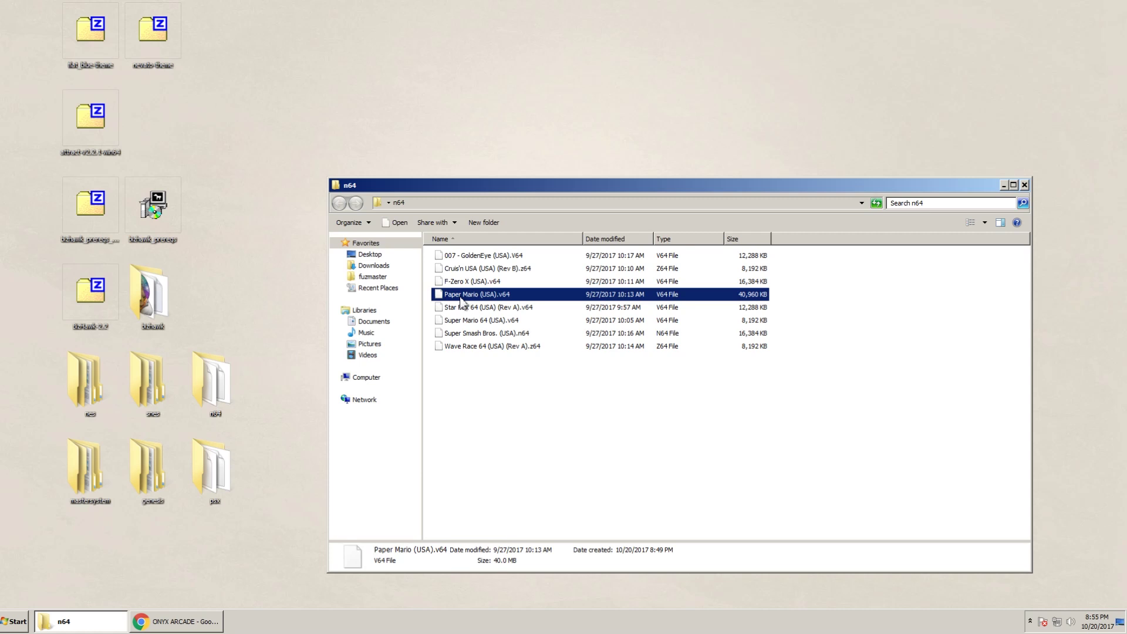
Close the Theme Gallery and NEVATO tabs in Chrome, search the web for emumovies and open the EmuMovies site
left_click(205, 617)
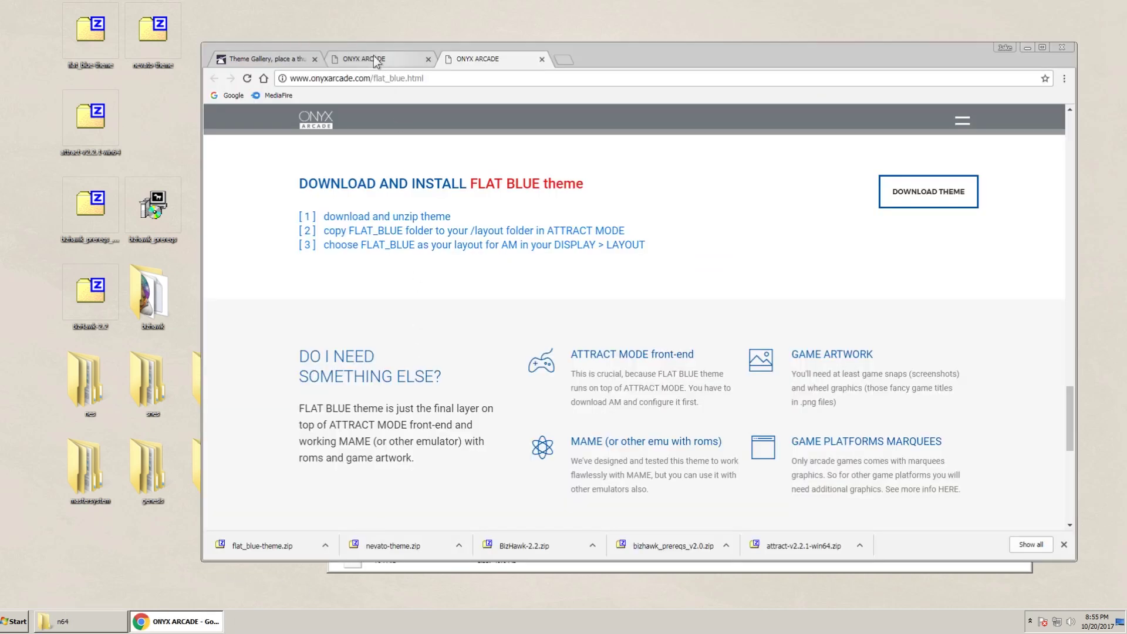
left_click(428, 59)
left_click(315, 59)
left_click(323, 78)
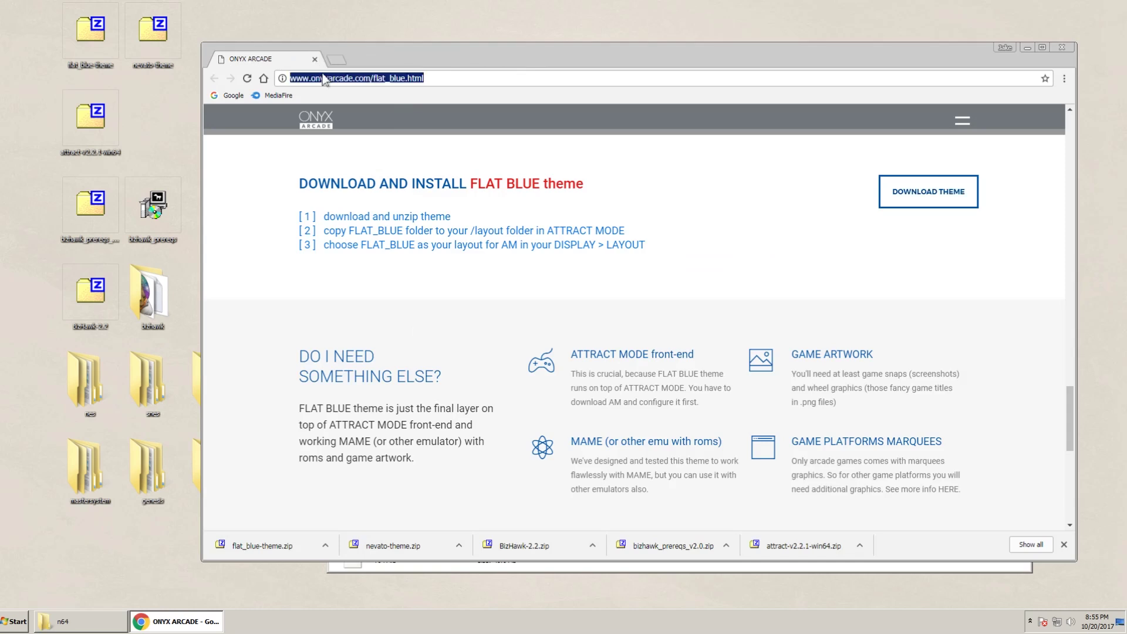
type("emumovies")
key("Return")
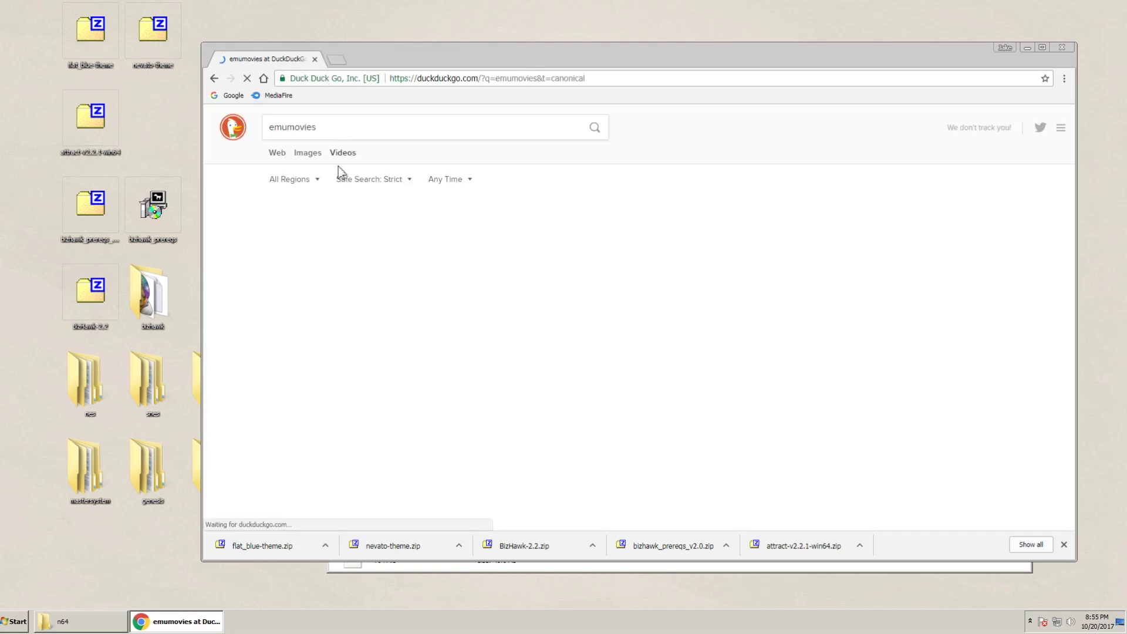
left_click(288, 214)
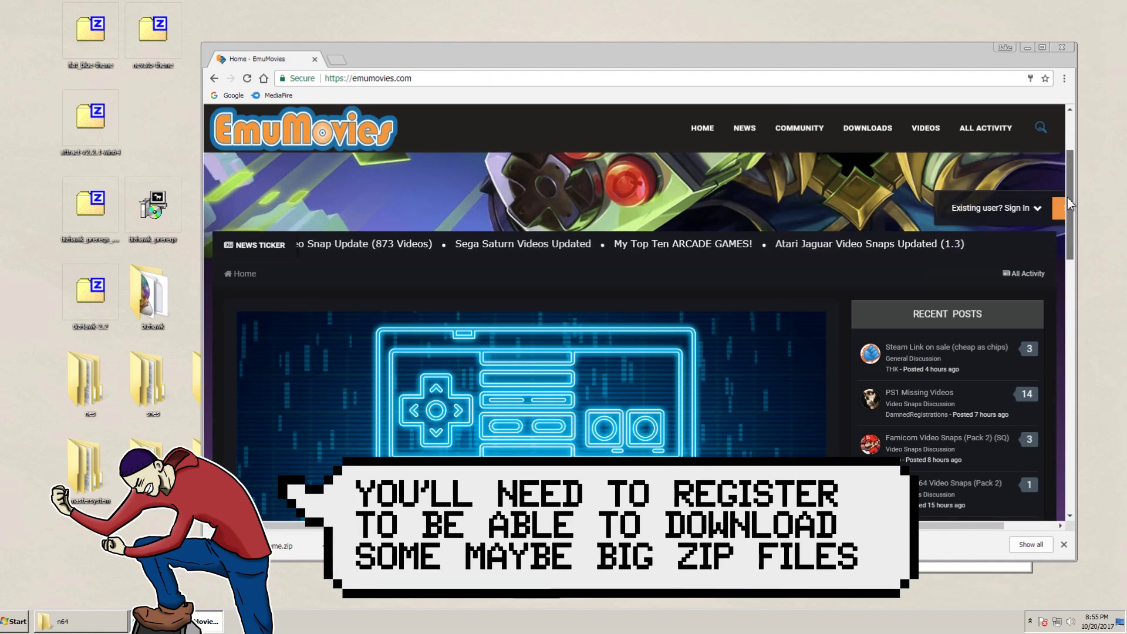
Look over the top downloads on the EmuMovies home page and open the site's search field
left_click_drag(1067, 199, 1062, 372)
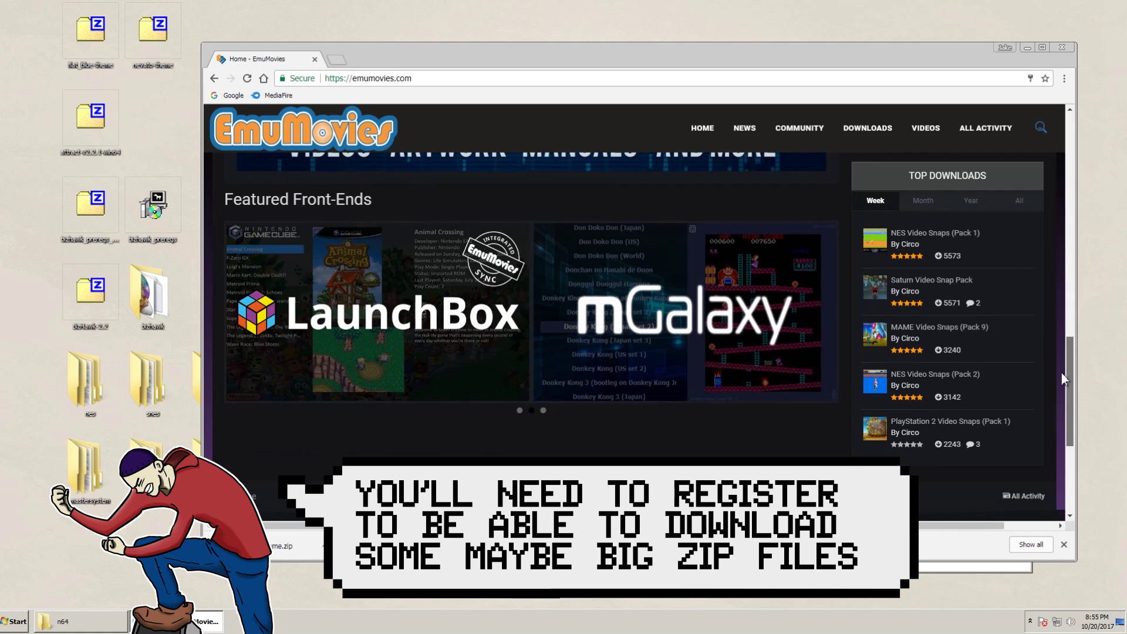
left_click(1041, 127)
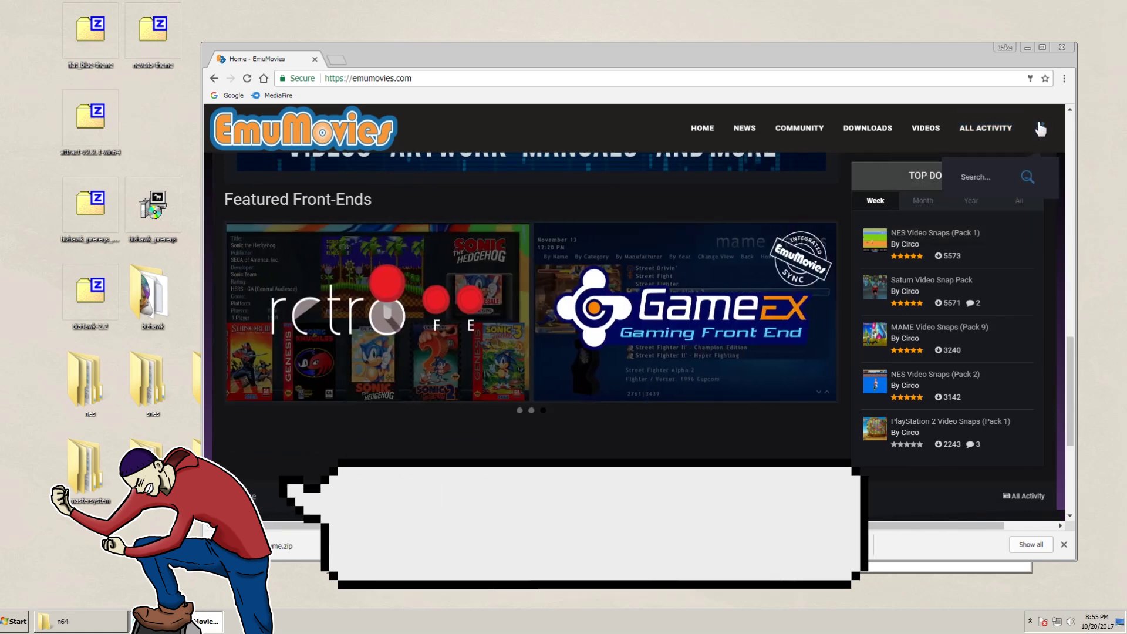
left_click(979, 179)
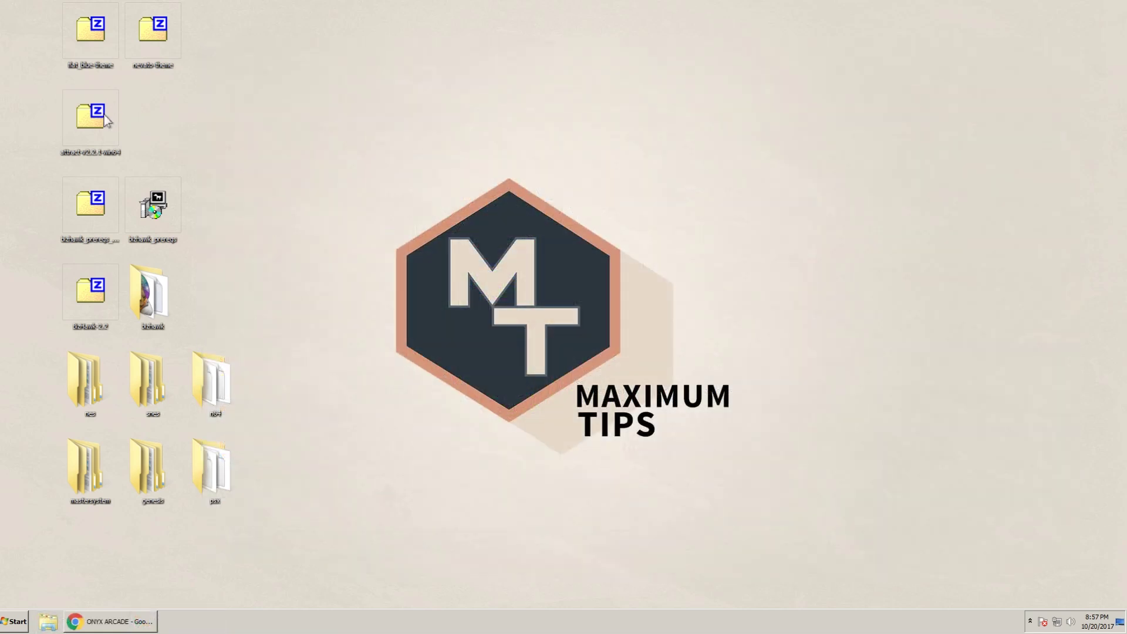
Extract attract-v2.2.1-win64.zip into a new desktop folder named ATTRACT MODE
double_click(103, 117)
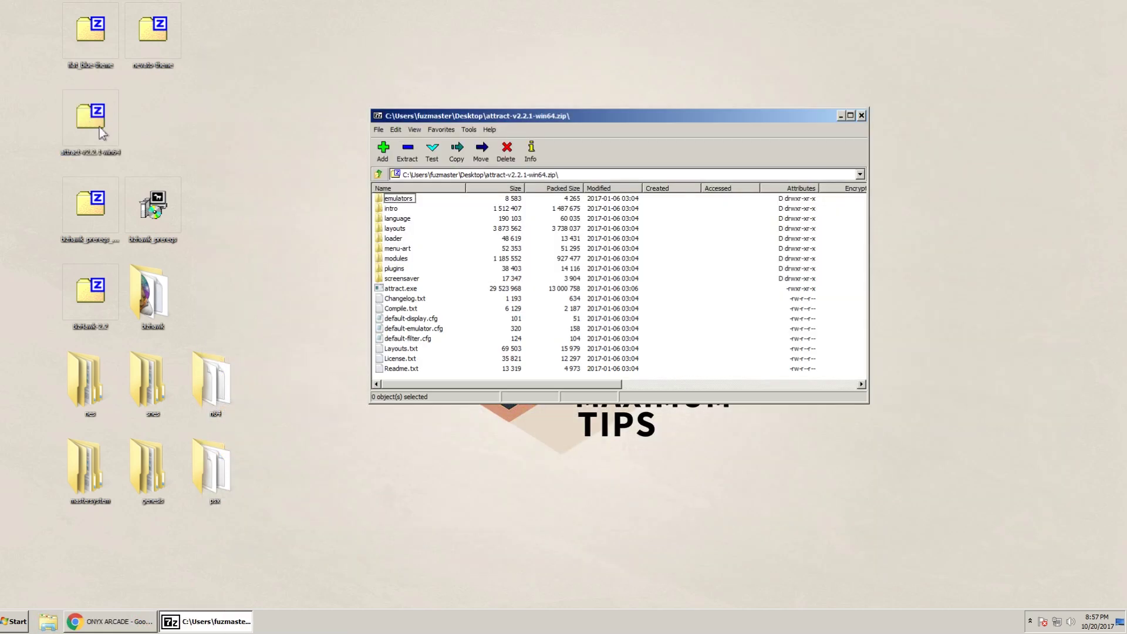
left_click(164, 130)
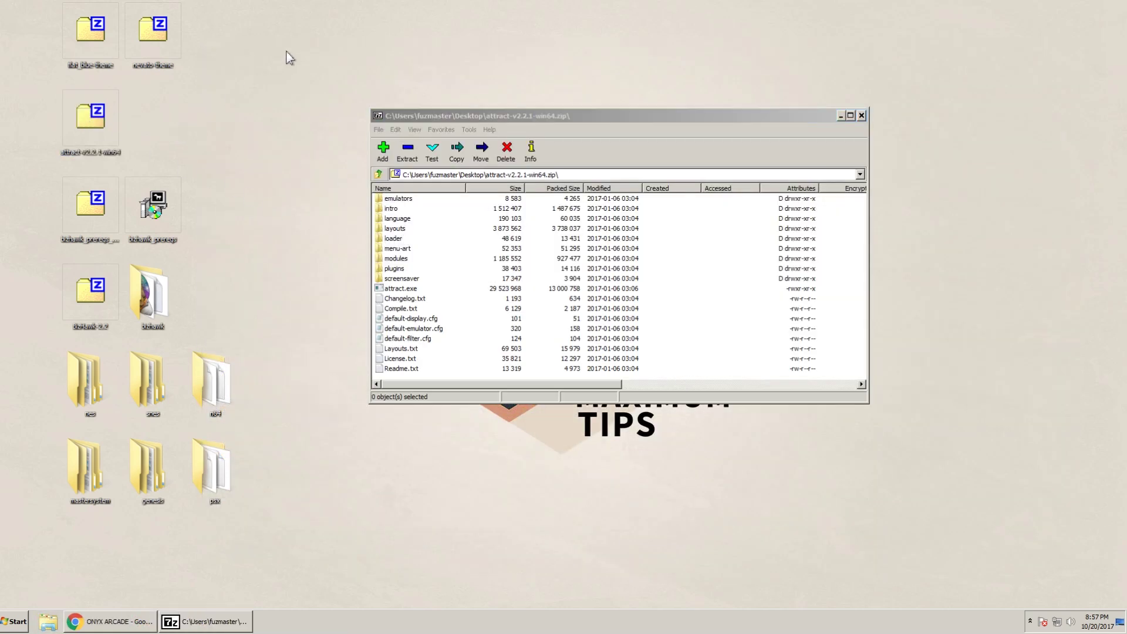
right_click(301, 47)
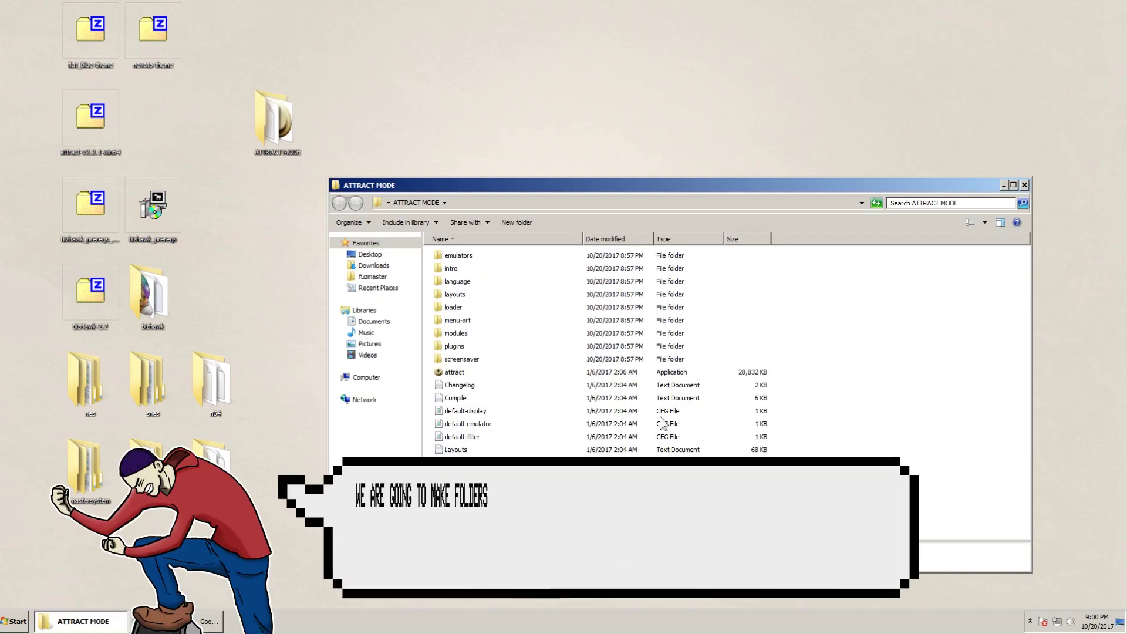
Create a folder named roms inside ATTRACT MODE and select the console ROM folders on the desktop
left_click(517, 223)
type("roms")
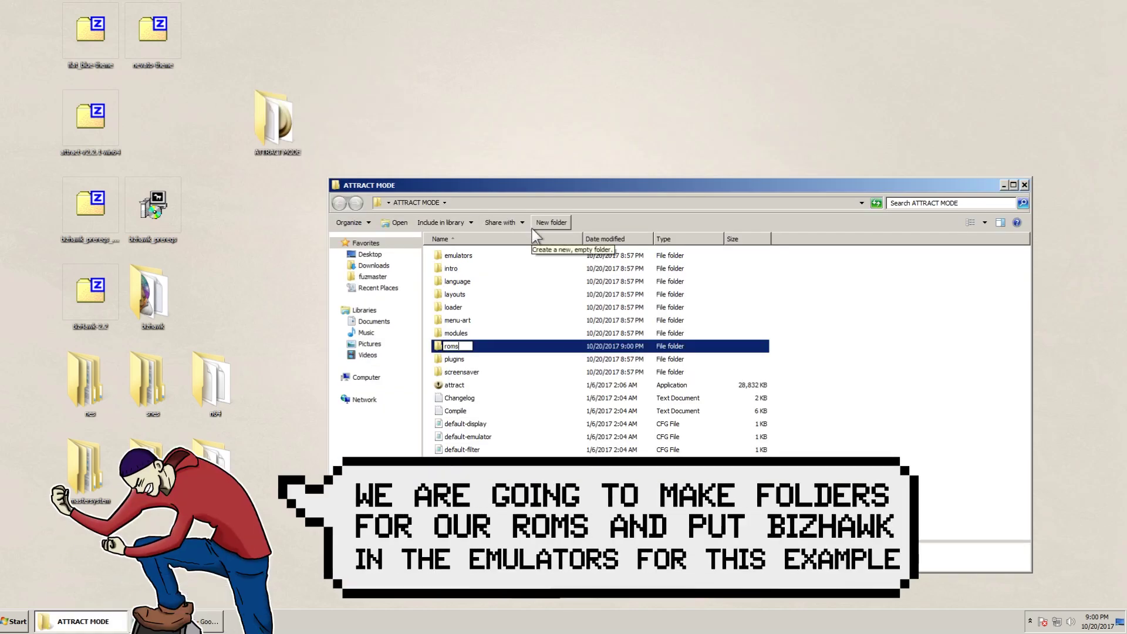
key("Return")
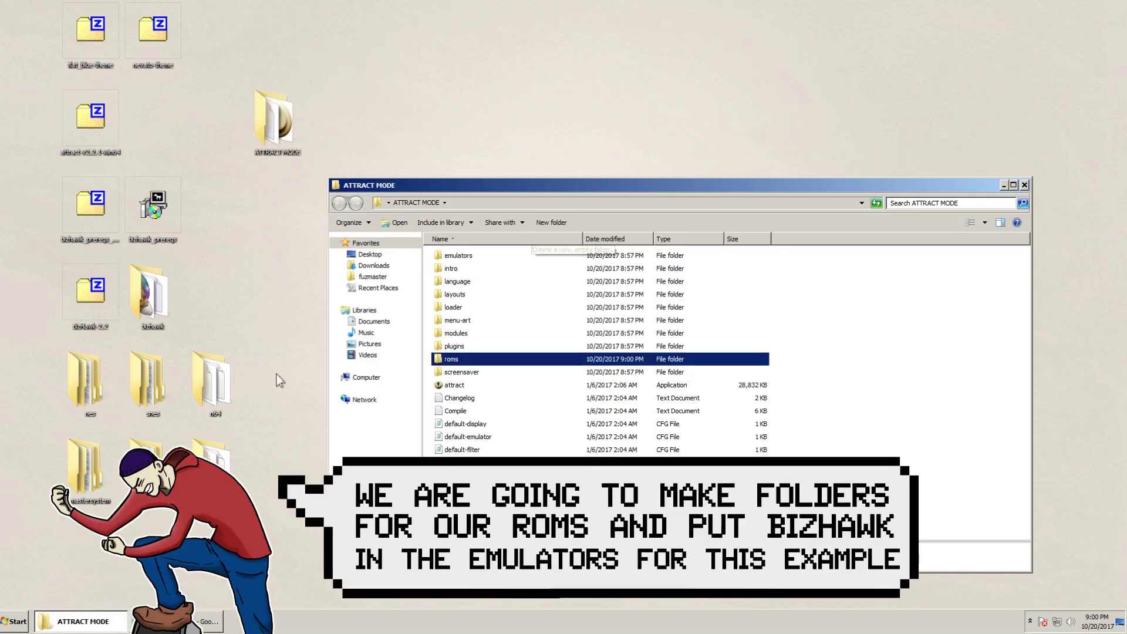
left_click_drag(262, 353, 78, 502)
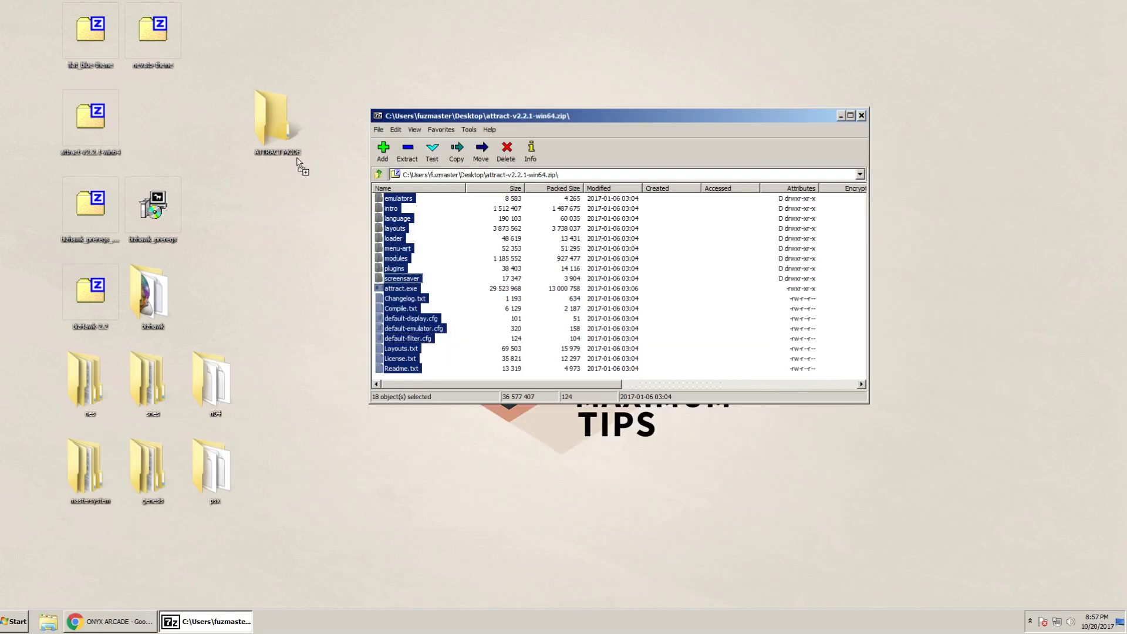
Drop all the selected contents of attract-v2.2.1-win64.zip into the ATTRACT MODE folder
left_click_drag(297, 158, 295, 157)
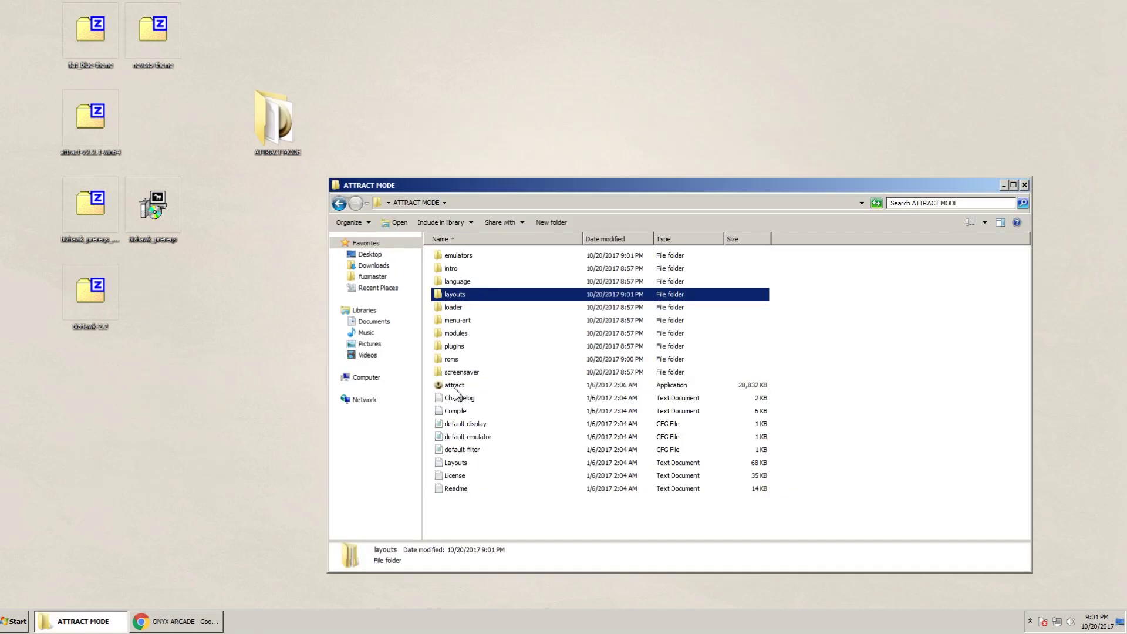
Launch the attract application from the ATTRACT MODE folder and choose English as its language
double_click(455, 386)
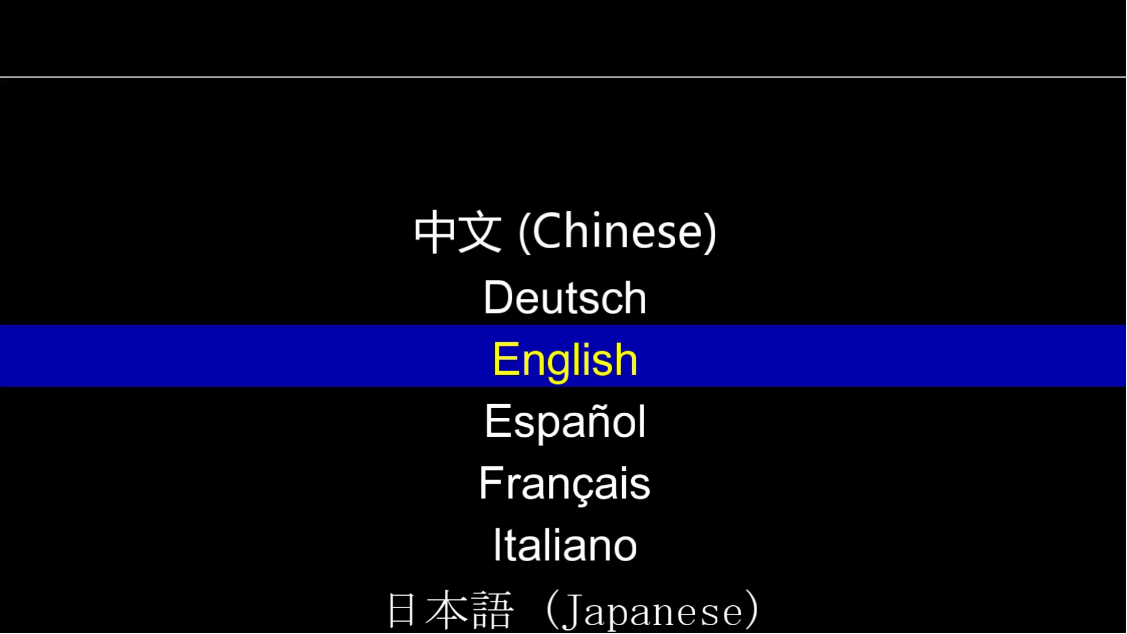
key("Down")
key("Up")
key("Return")
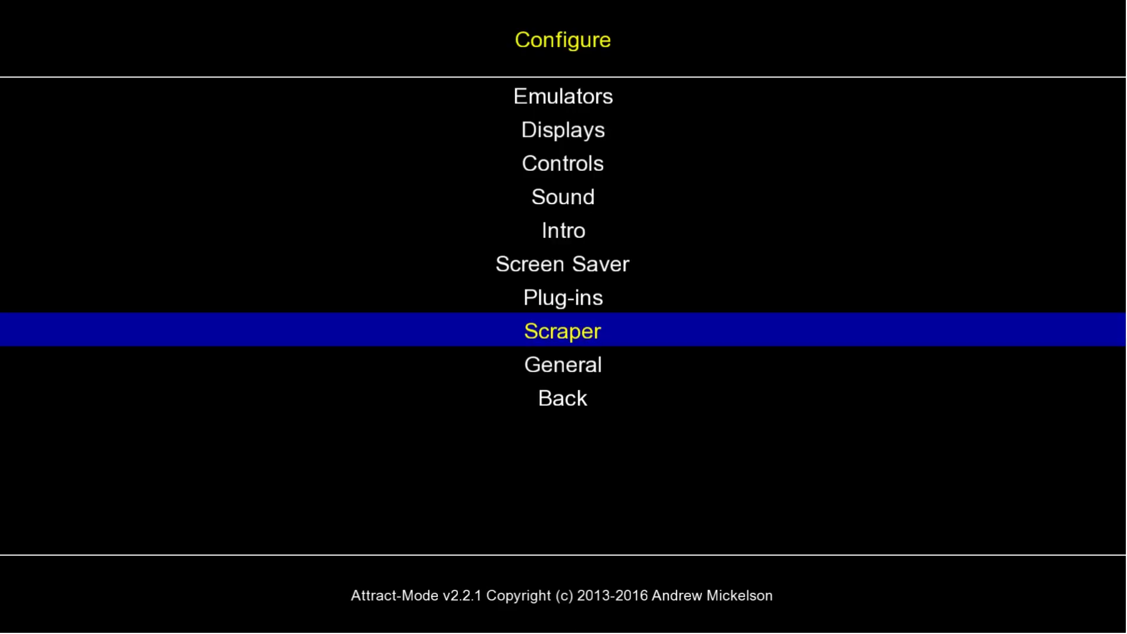
Set Window Mode to Window in the General settings of Attract-Mode
key("Down")
key("Return")
key("Up")
key("Up")
key("Up")
key("Up")
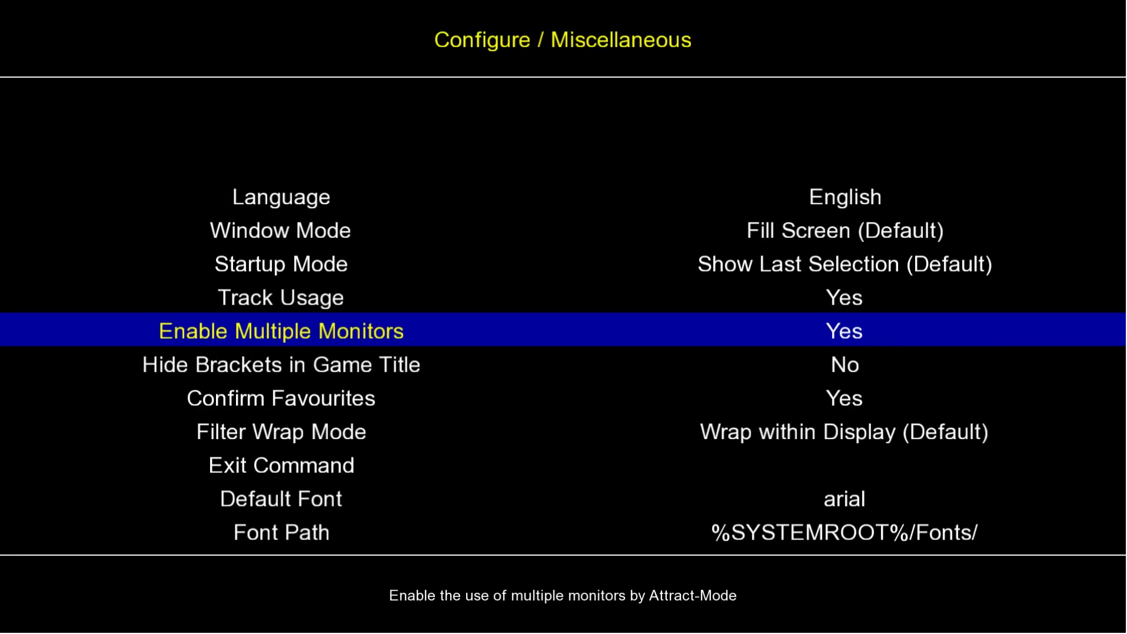
key("Up")
key("Return")
key("Down")
key("Down")
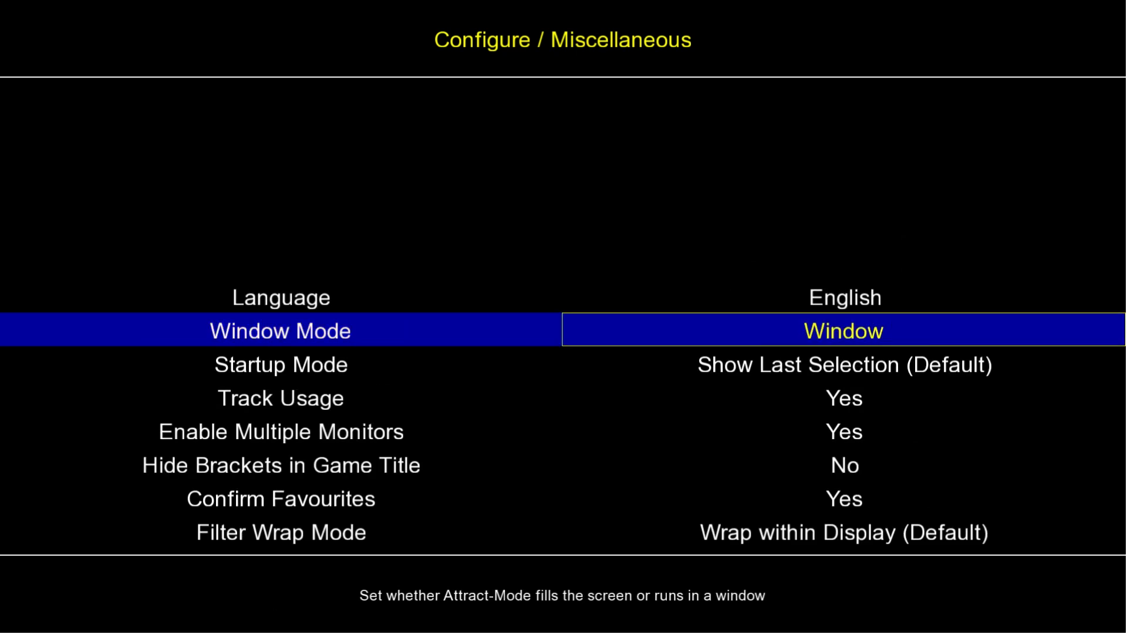
key("Return")
Leave the General settings, exit Attract-Mode and relaunch it from the ATTRACT MODE folder
key("Escape")
key("Down")
key("Return")
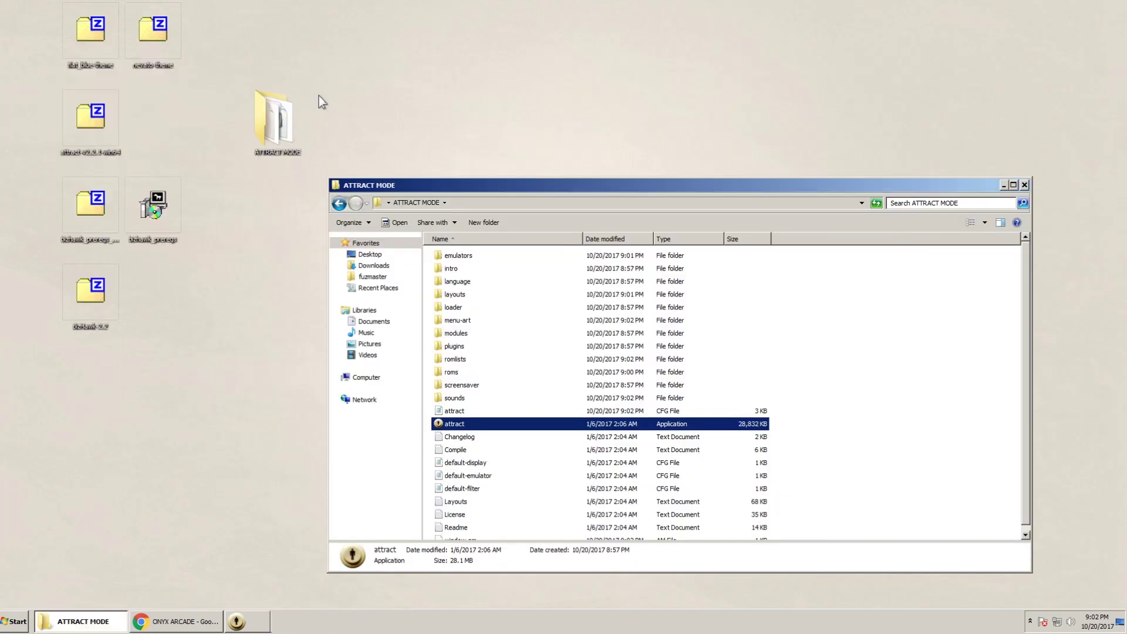
double_click(458, 441)
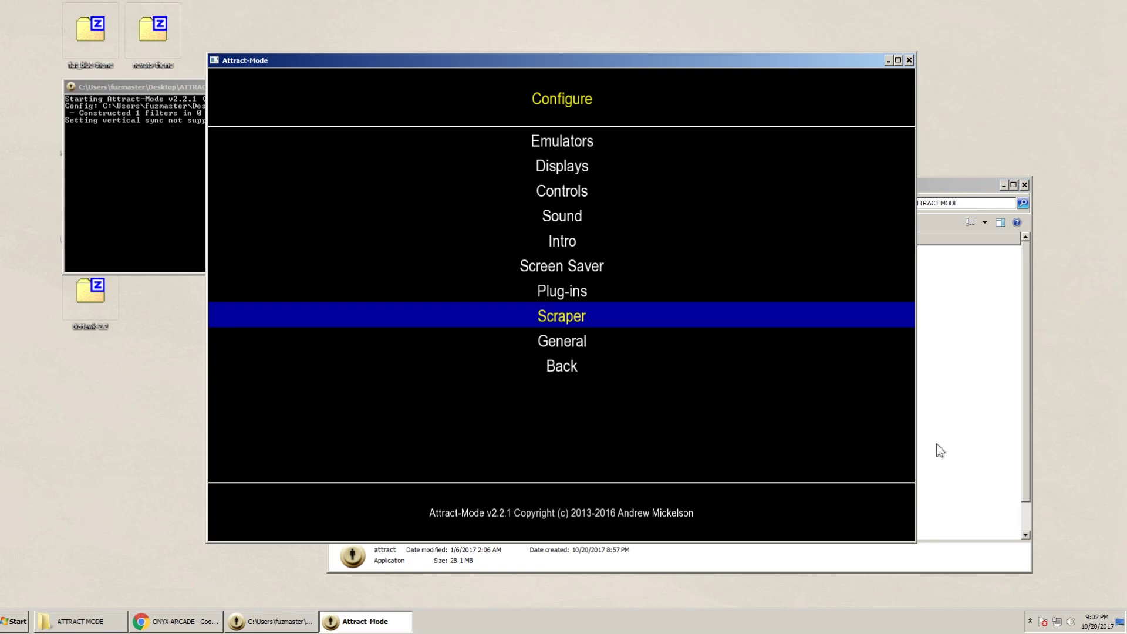
Open the Back control in the Controls settings and remove its Joy0 Button1 input mapping
key("Up")
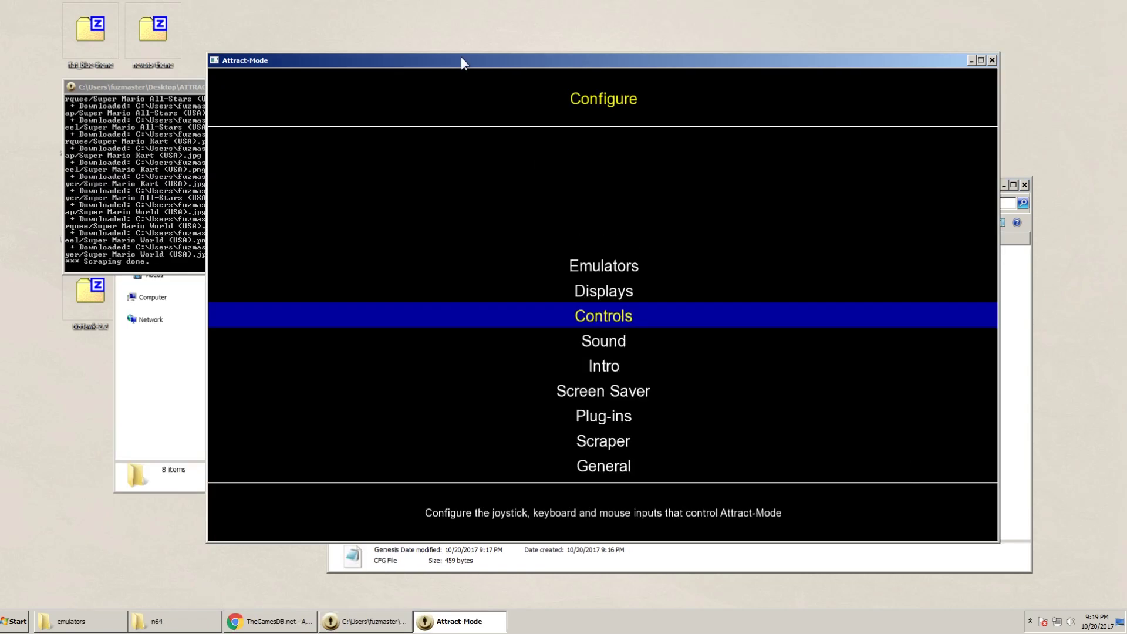
key("Return")
key("Up")
key("Up")
key("Up")
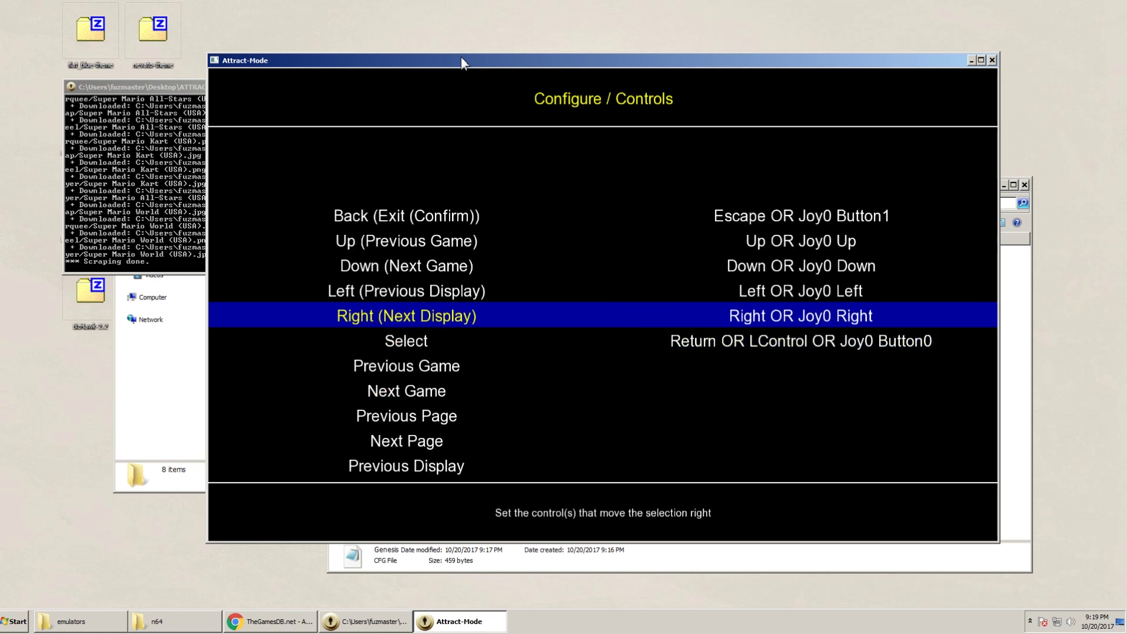
key("Up")
key("Up")
key("Up")
key("Up")
key("Return")
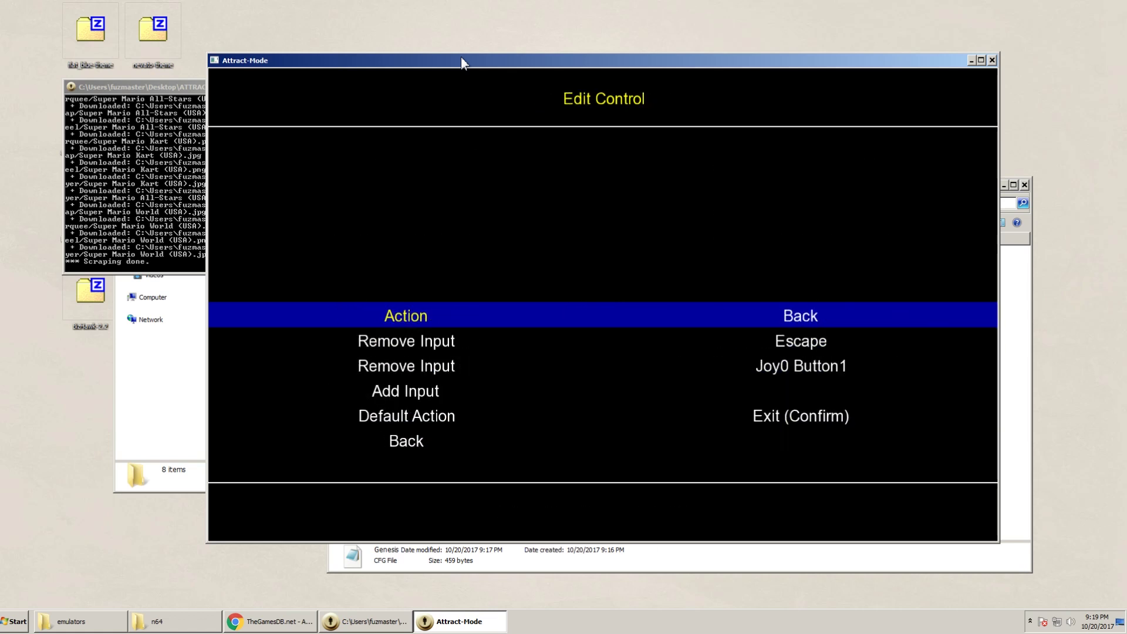
key("Down")
key("Down")
key("Down")
key("Up")
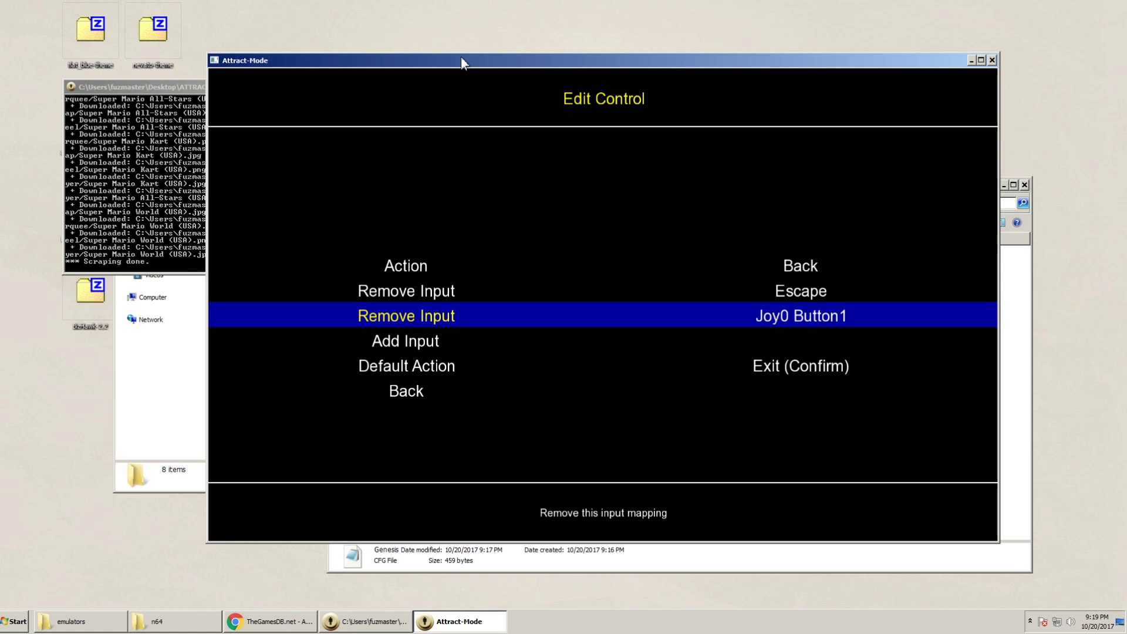
key("Return")
Add Backspace as an input mapping for the Back control
key("Down")
key("Down")
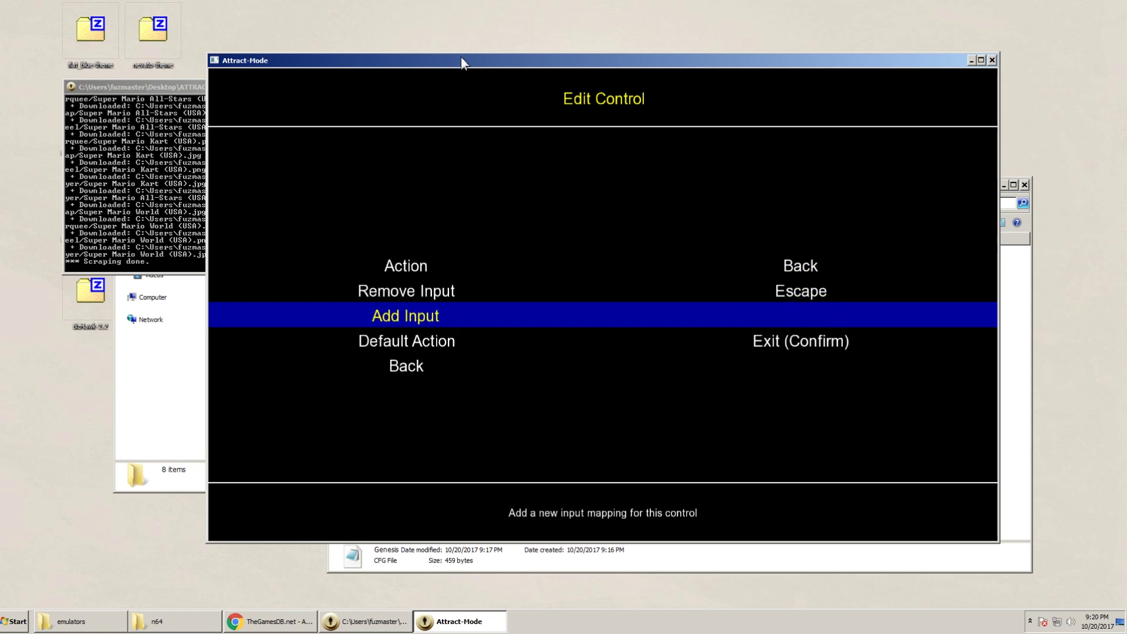
key("Return")
key("Escape")
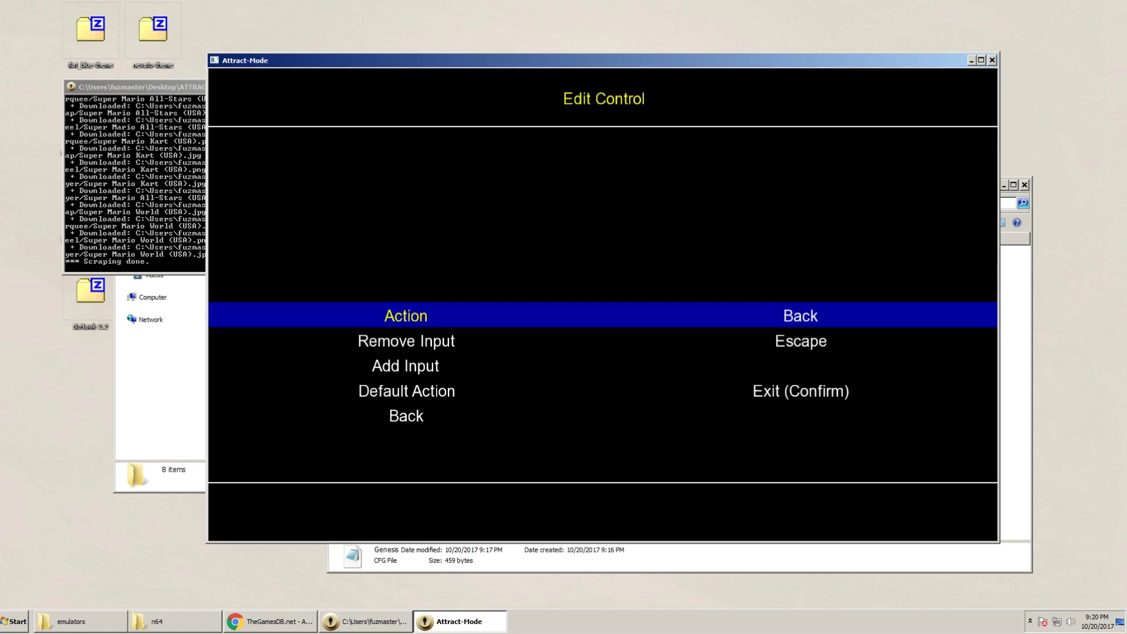
key("Down")
key("Down")
key("Return")
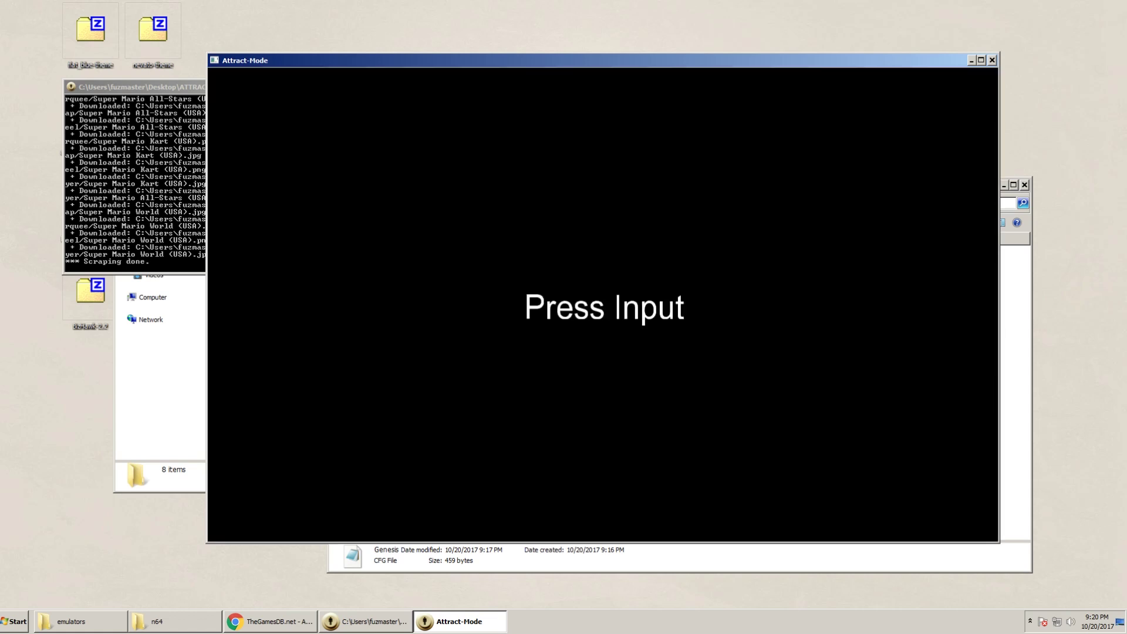
key("BackSpace")
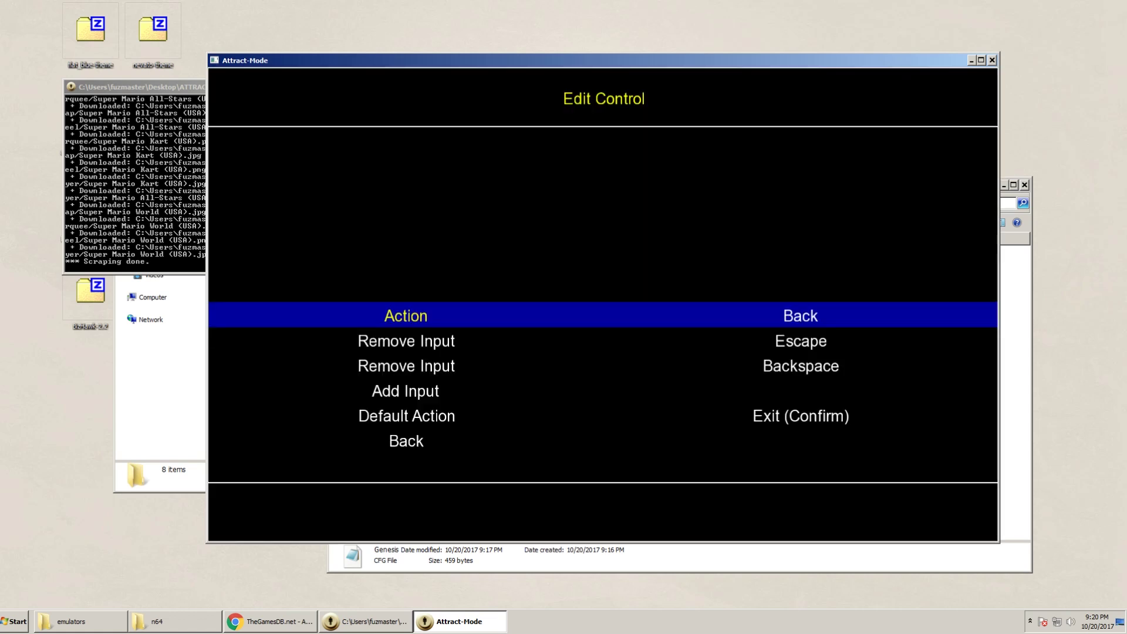
Leave the Back control and the Controls settings, returning to the main Configure menu
key("Down")
key("Down")
key("Down")
key("Down")
key("Down")
key("Return")
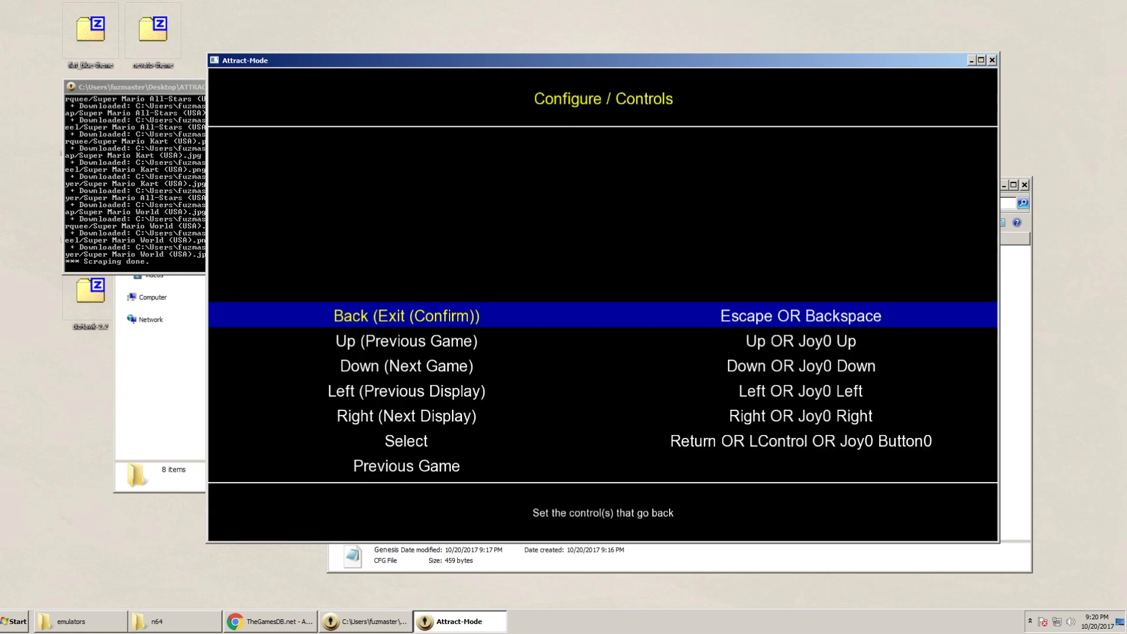
key("Up")
key("Return")
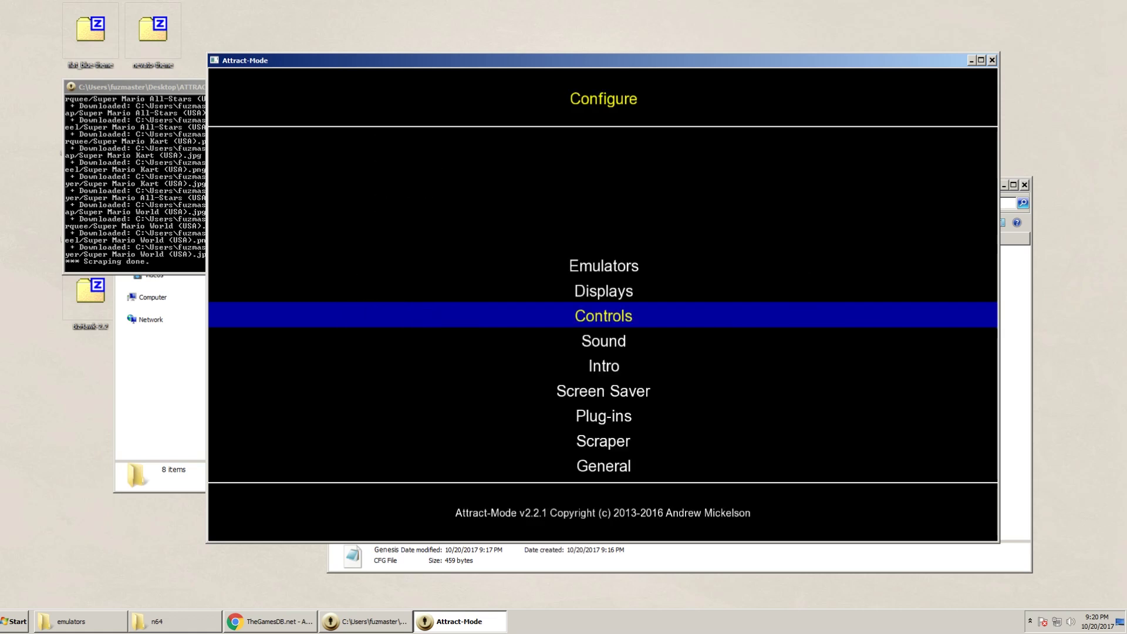
key("Down")
key("Down")
key("Down")
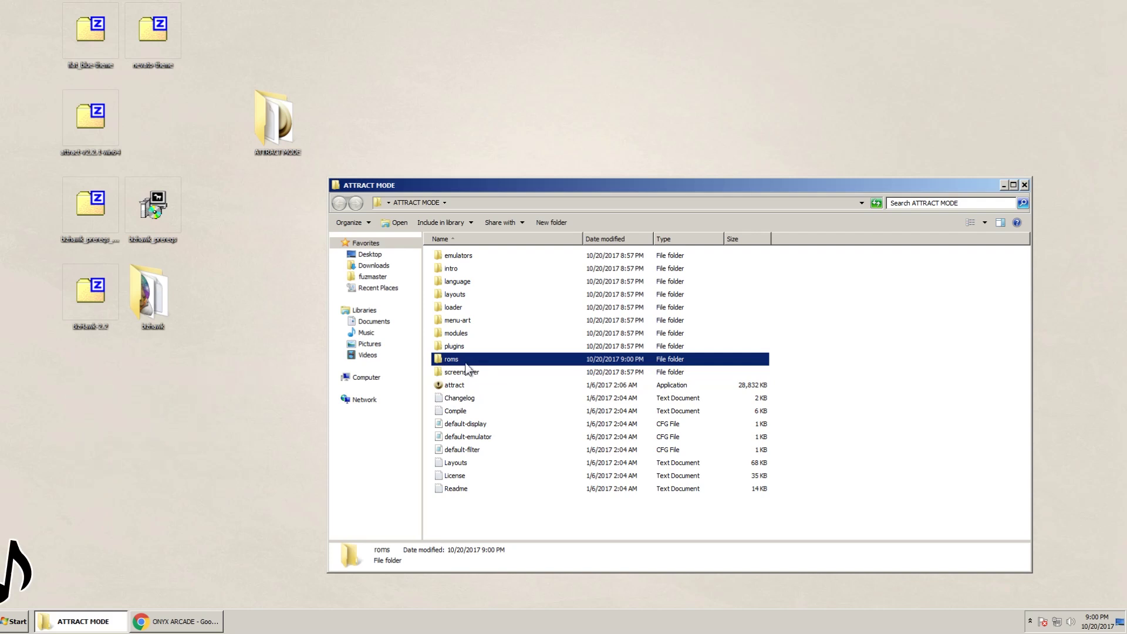
Delete all the default CFG files in the ATTRACT MODE emulators folder and move the desktop bizhawk folder into it
double_click(467, 260)
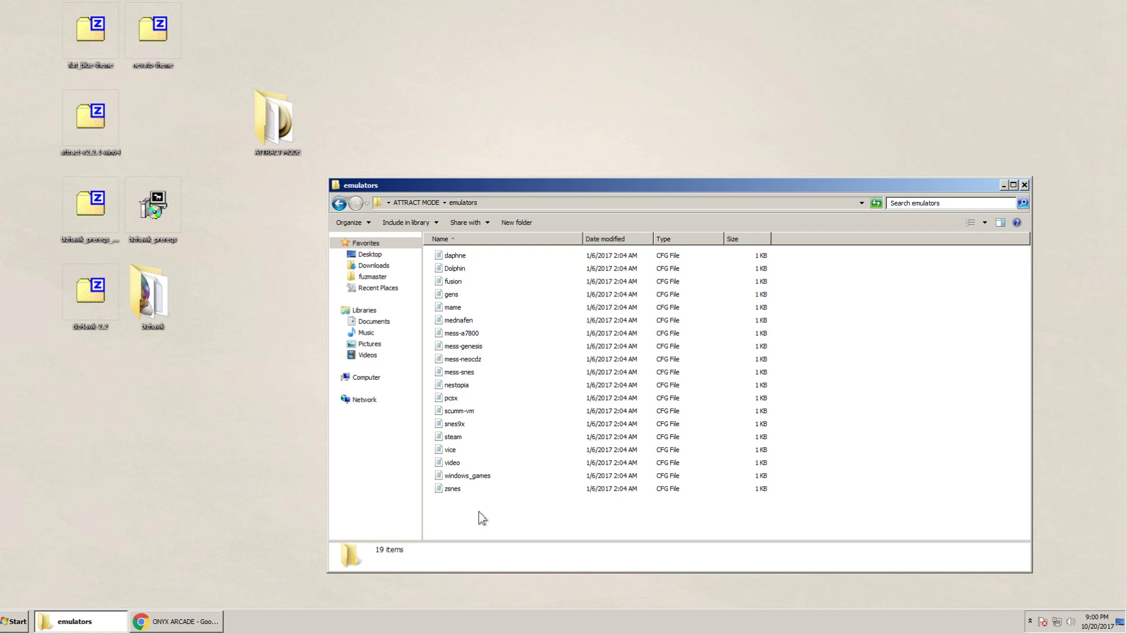
left_click_drag(471, 520, 440, 247)
key("Delete")
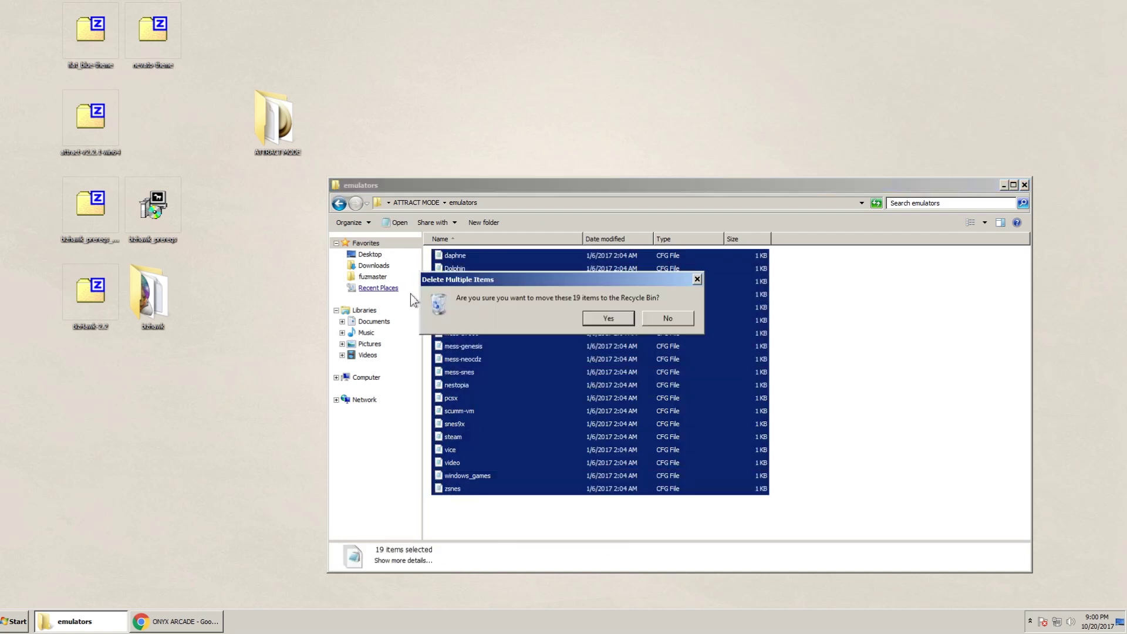
left_click(608, 319)
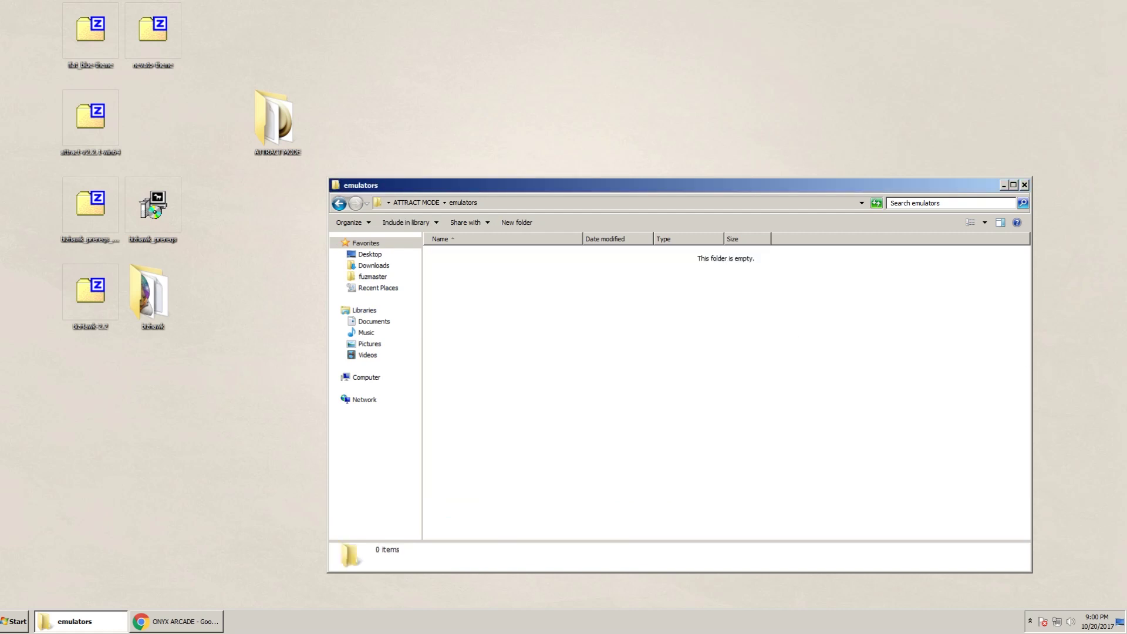
left_click_drag(152, 306, 600, 393)
left_click(586, 393)
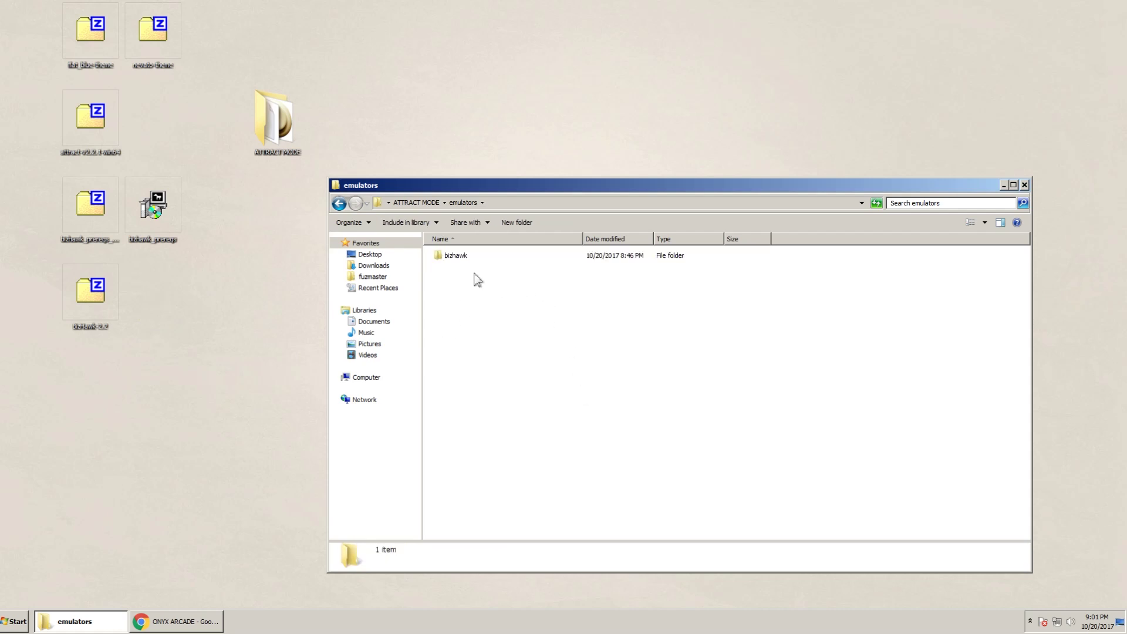
Add a new emulator named Nintendo in the Attract-Mode Emulators configuration
key("Up")
key("Up")
key("Up")
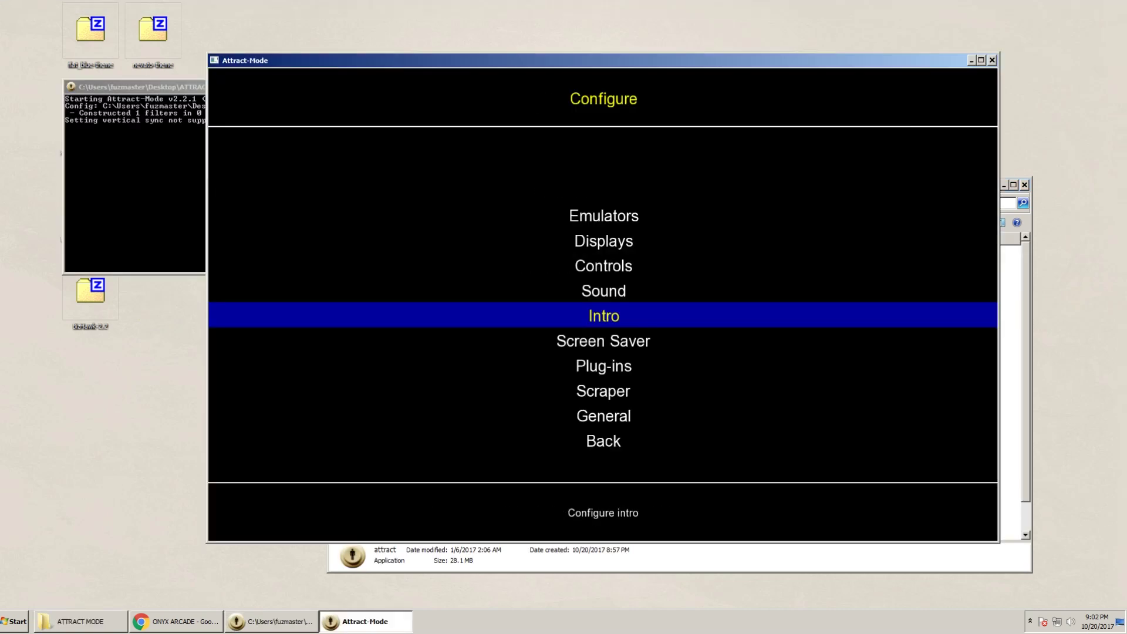
key("Up")
key("Up")
key("Up")
key("Up")
key("Return")
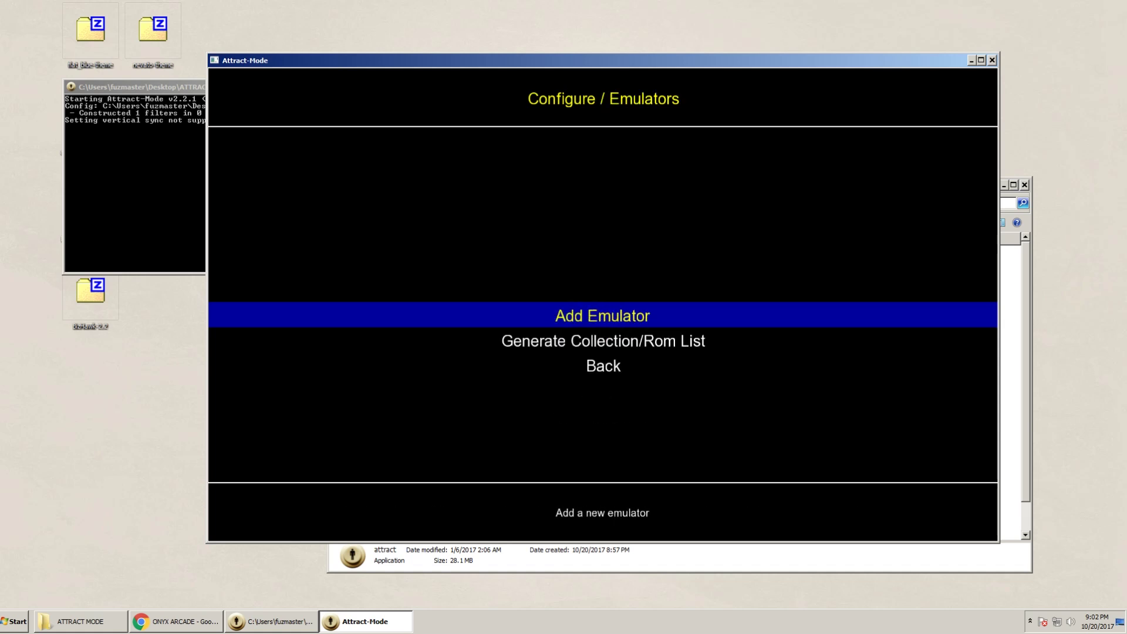
key("Return")
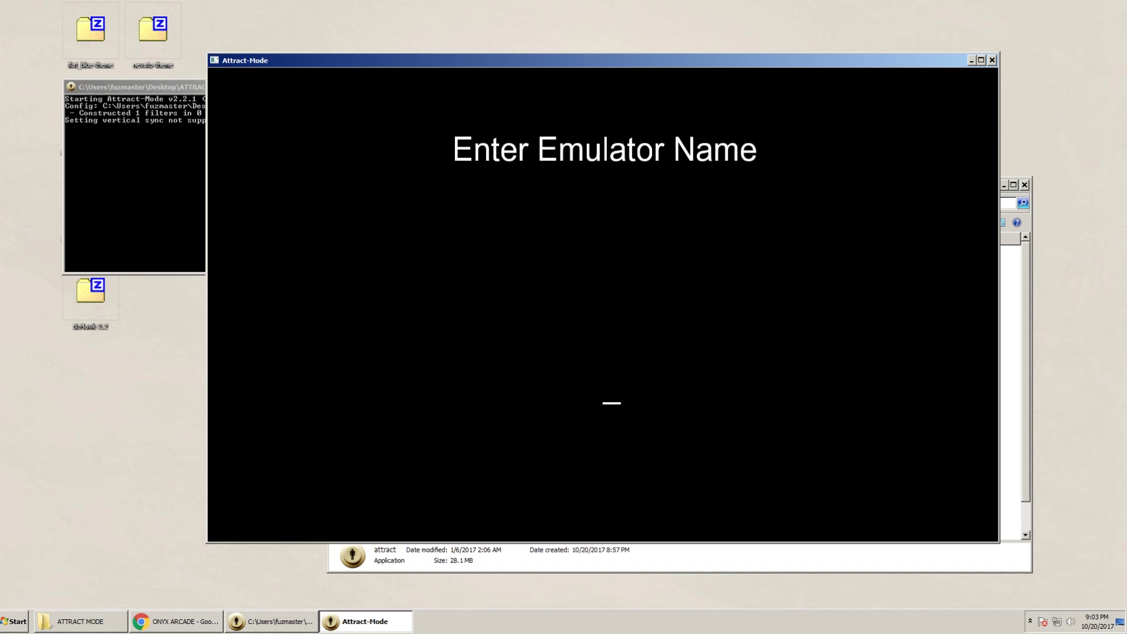
type("Nintendo")
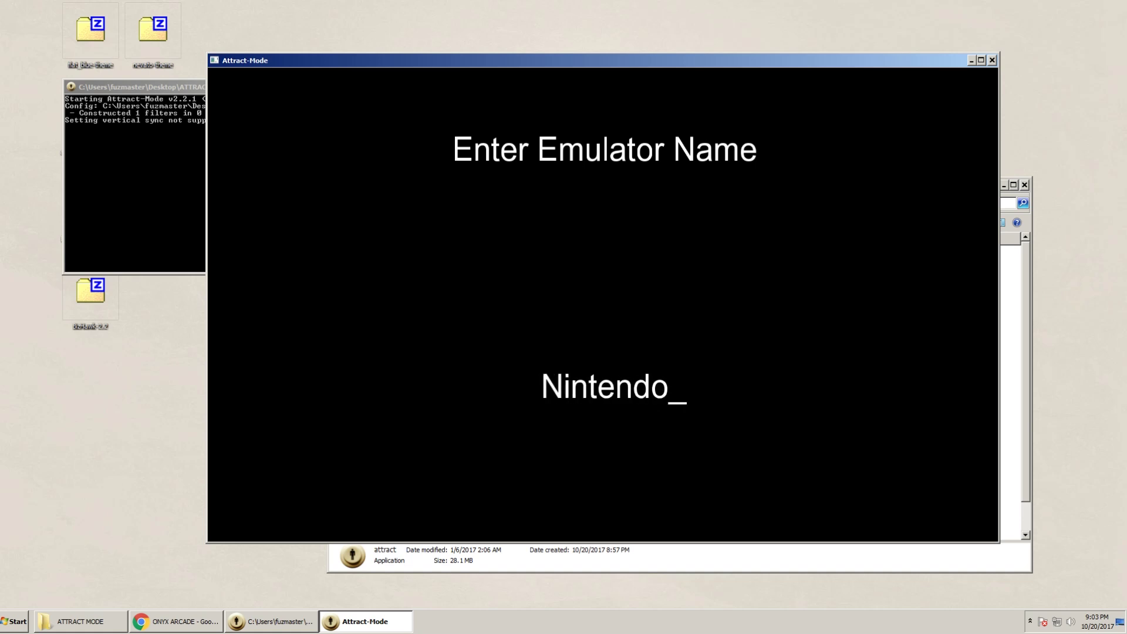
key("Return")
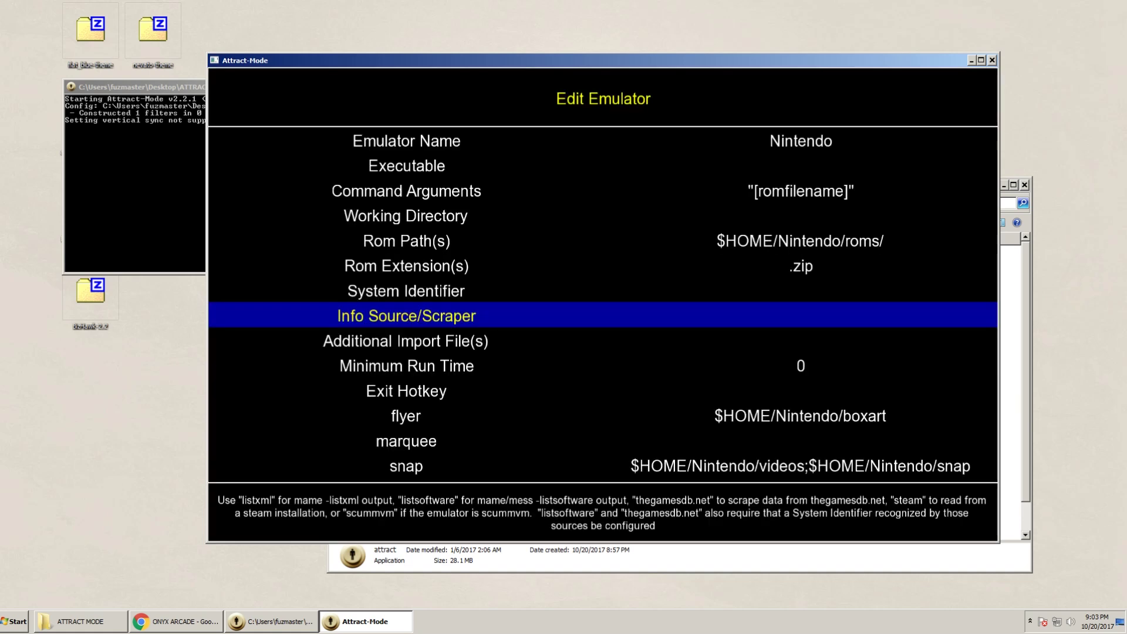
Open the Executable entry of the Nintendo emulator for editing
key("Up")
key("Up")
key("Up")
key("Up")
key("Up")
key("Up")
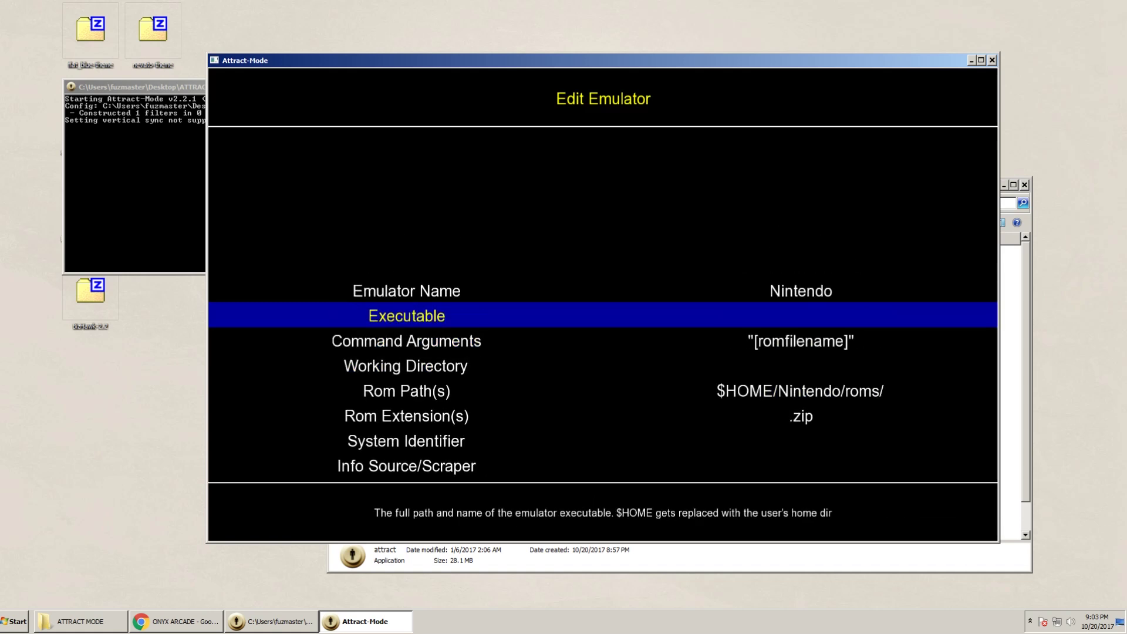
key("Return")
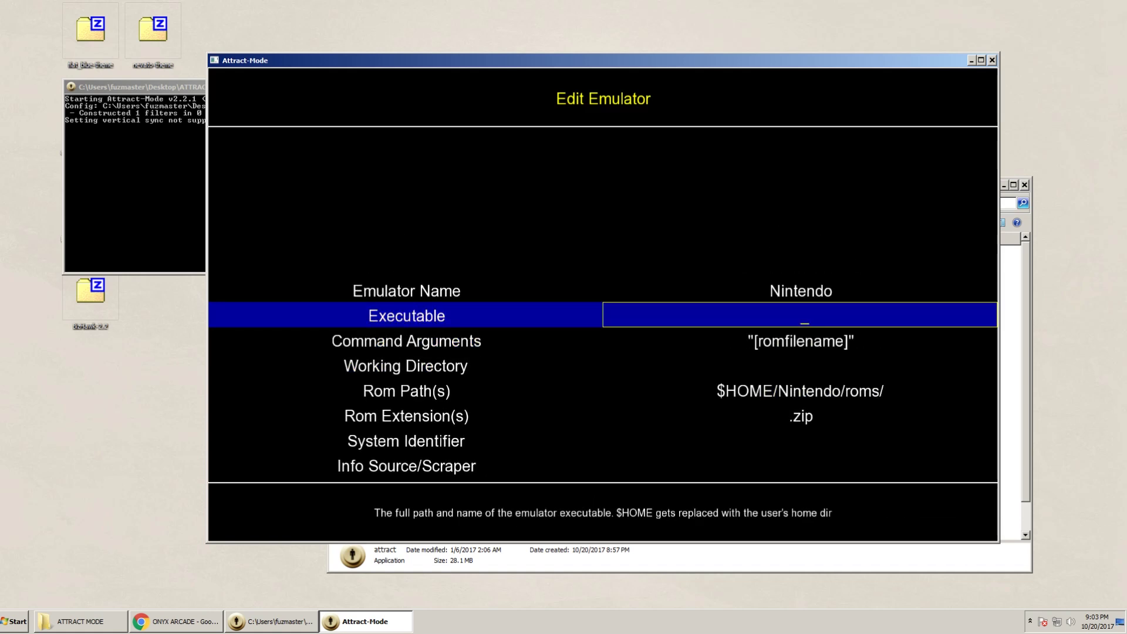
Switch to a blank Notepad++ document and move its window lower on the desktop
left_click(26, 622)
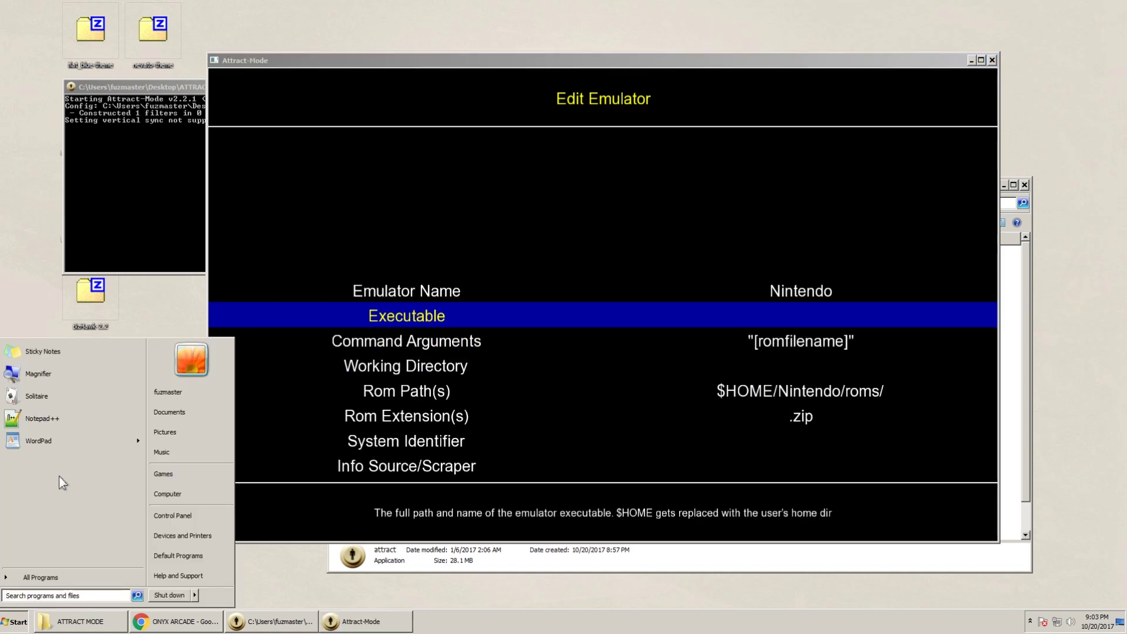
left_click(76, 418)
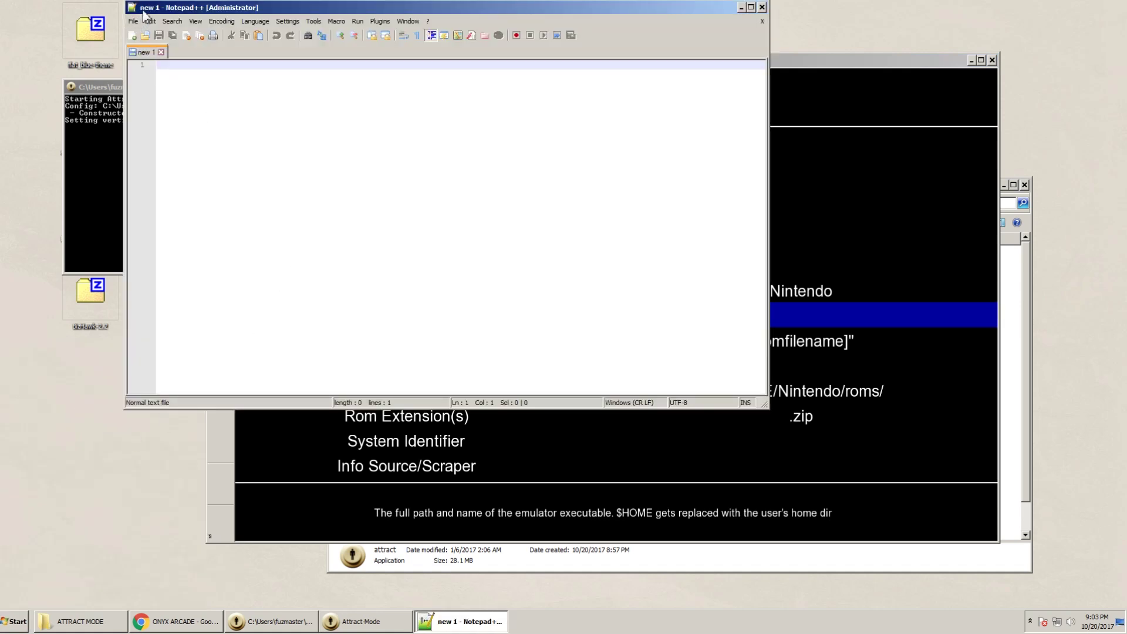
left_click_drag(160, 120, 76, 187)
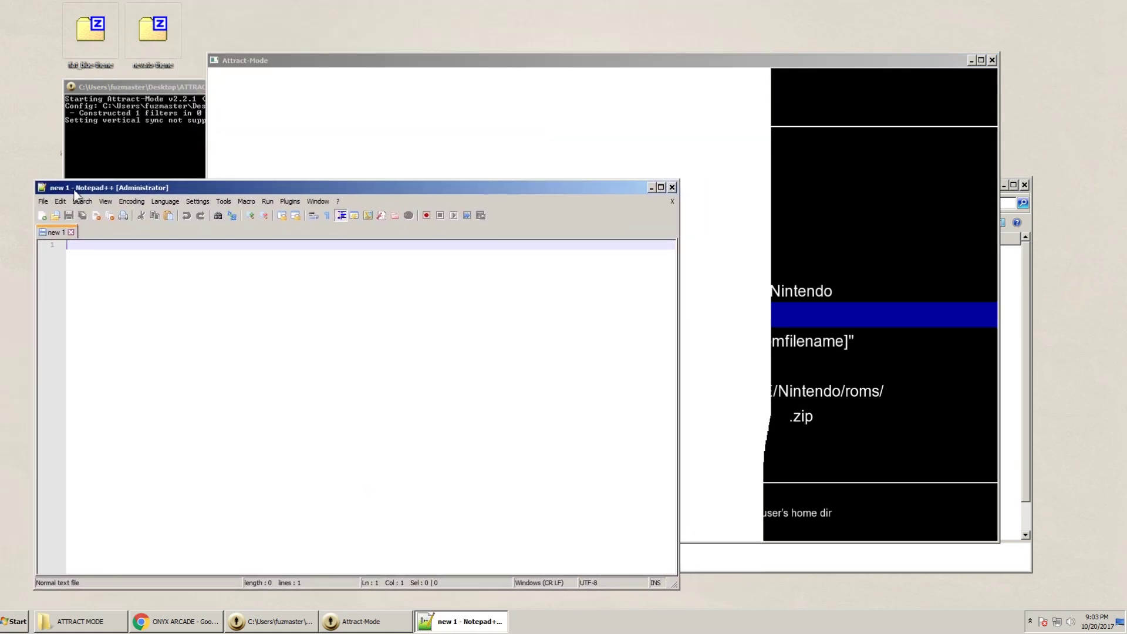
Open the bizhawk folder inside the ATTRACT MODE emulators folder and copy its full path
left_click(1011, 352)
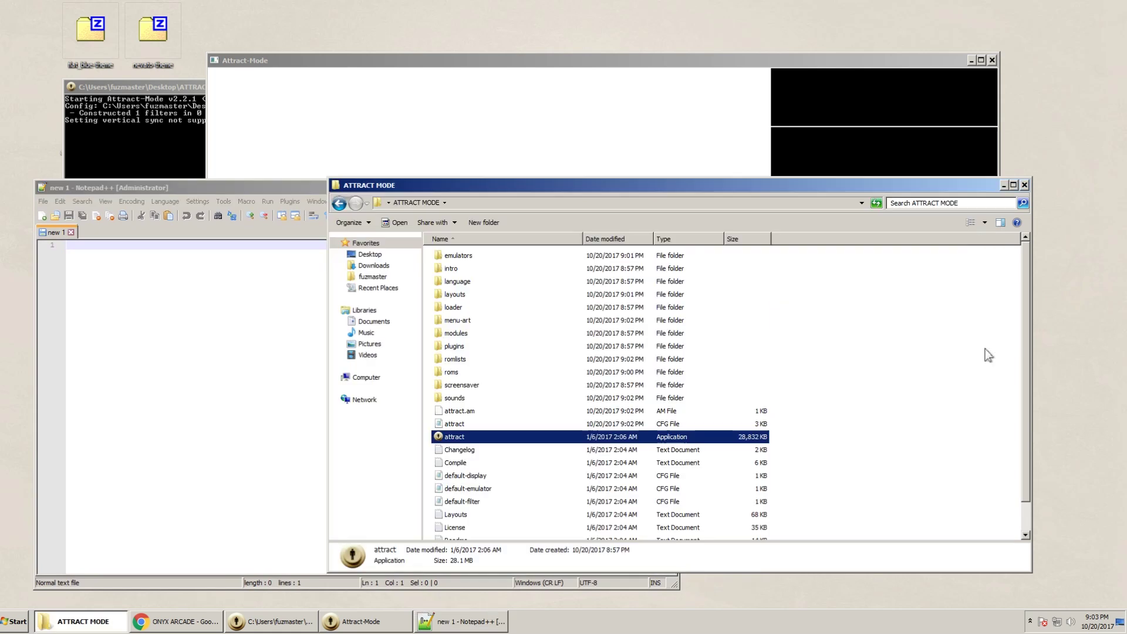
double_click(461, 257)
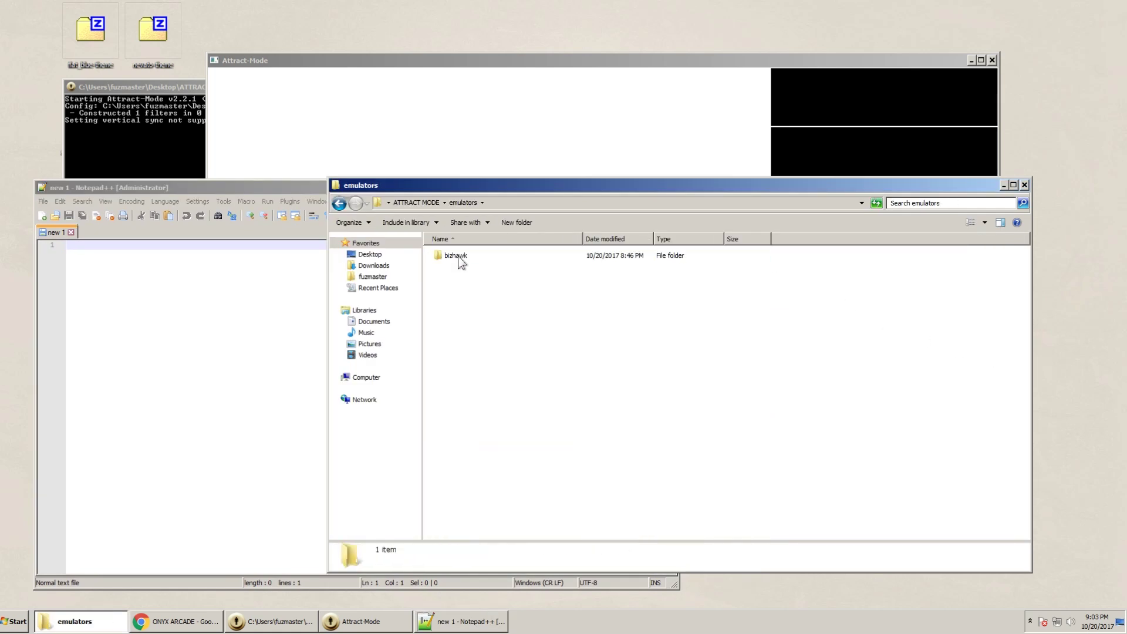
left_click(496, 203)
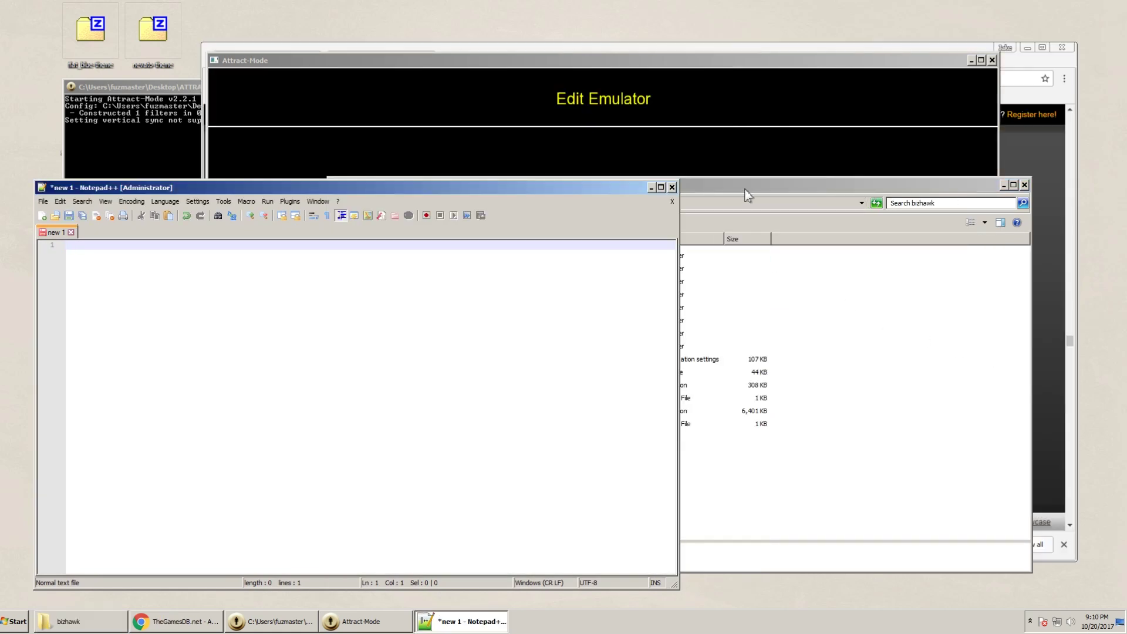
left_click(746, 187)
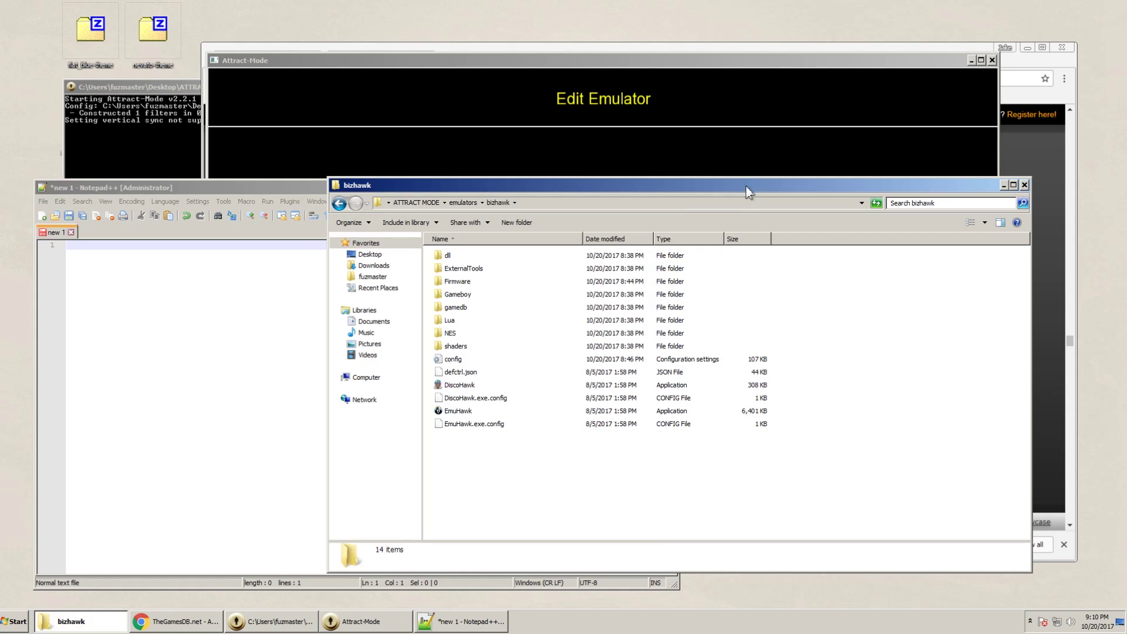
left_click(543, 203)
key("ctrl+c")
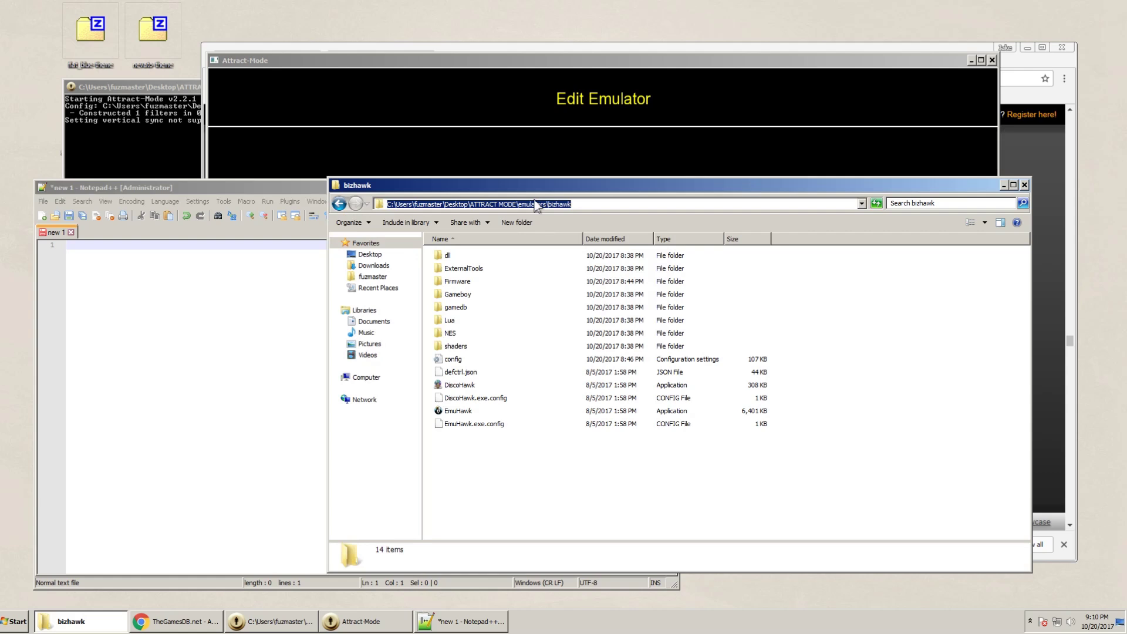
Paste the bizhawk folder path into the Notepad++ document and append \emuhawk.exe to it
left_click(236, 288)
key("ctrl+v")
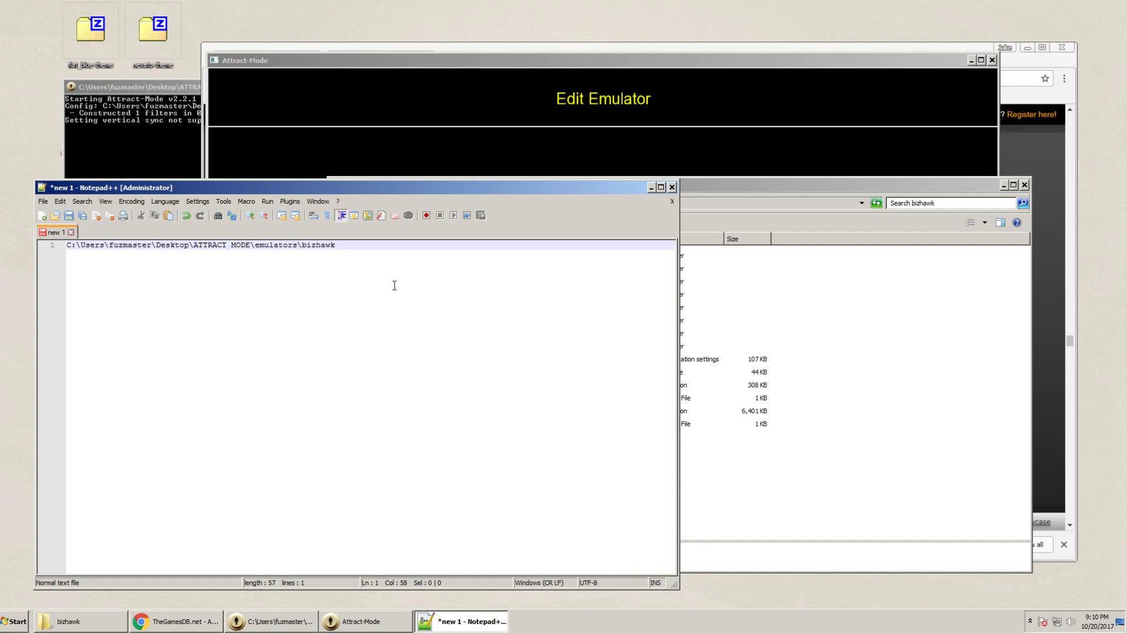
type("emu")
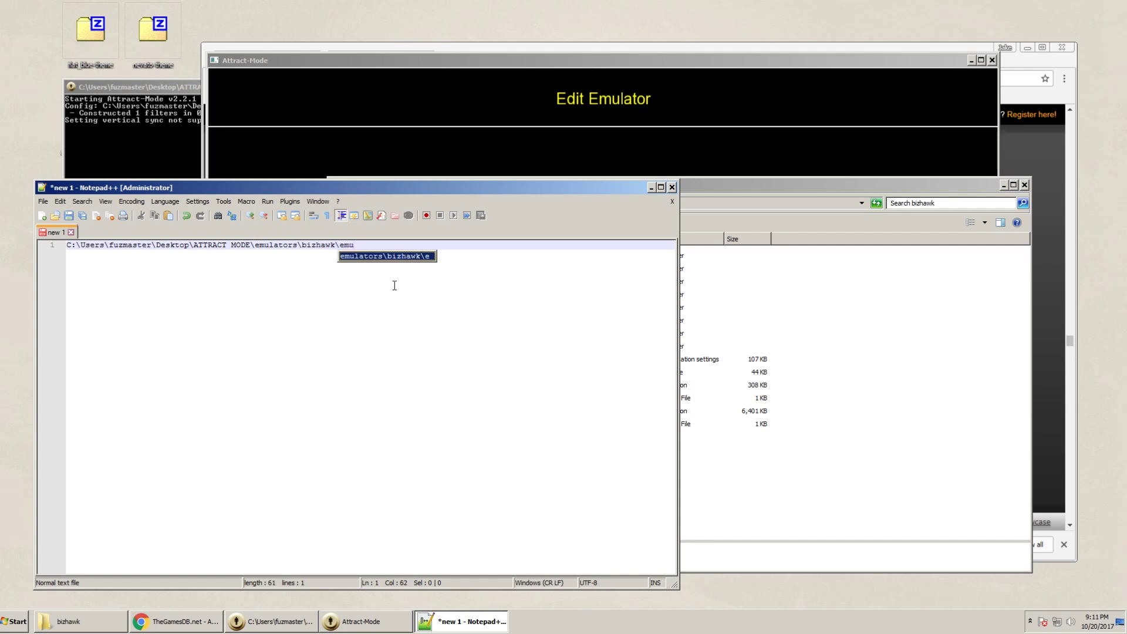
type("hawk.exe")
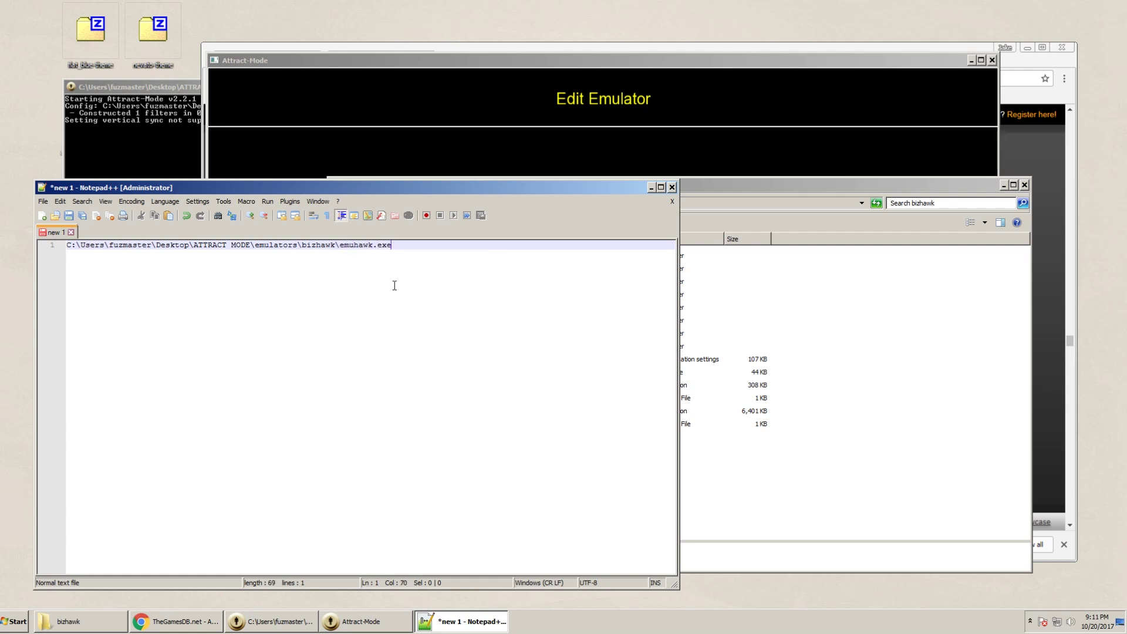
Copy the emuhawk.exe path from the notes and set it as the Nintendo emulator's Executable in Attract-Mode
key("ctrl+a")
key("alt+Tab")
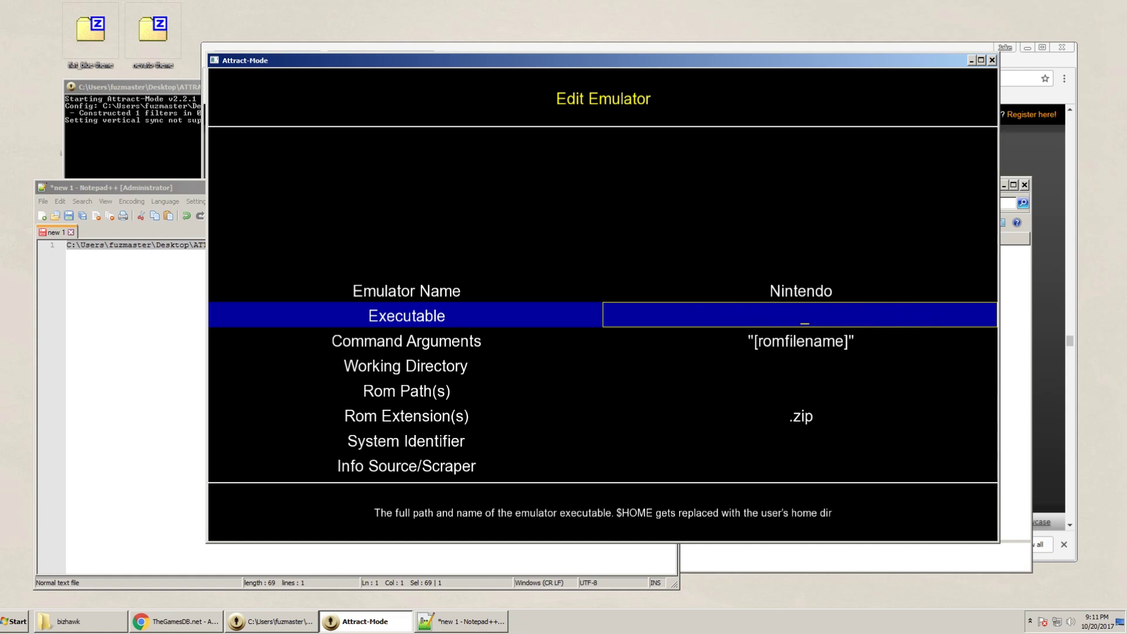
type("C:\\Users\\fuzmaster\\Desktop\\ATTRACT MODE\\emulators\\bizhawk\\EmuHawk.exe")
key("Return")
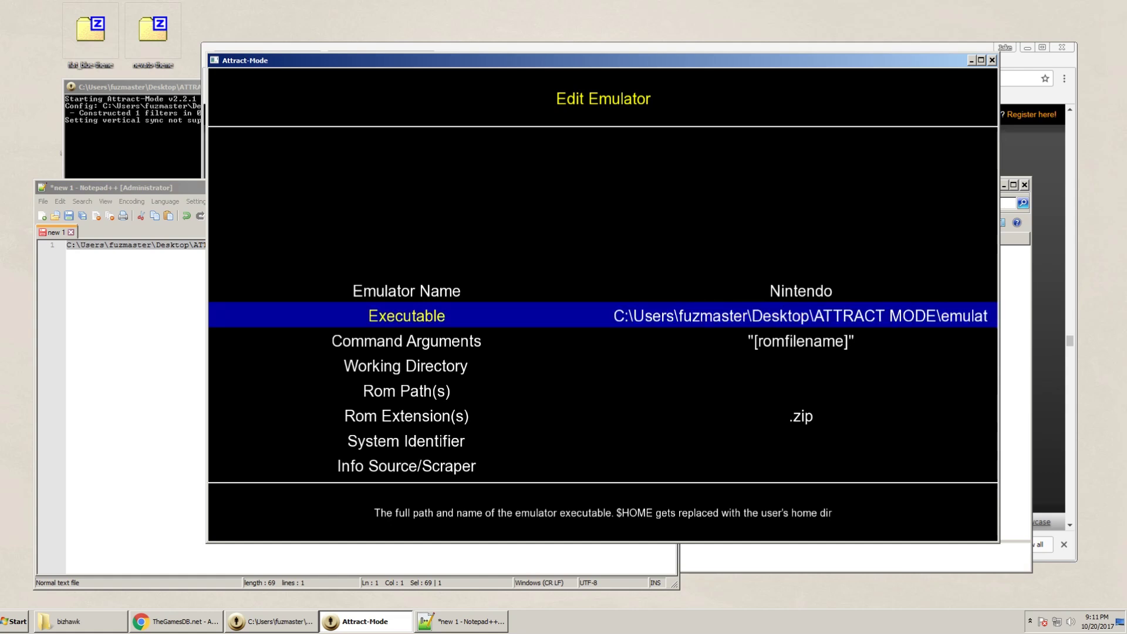
Copy the path of the nes folder in ATTRACT MODE\roms into the Notepad++ notes, below the emuhawk.exe path with a blank line between
key("Down")
key("Down")
key("Down")
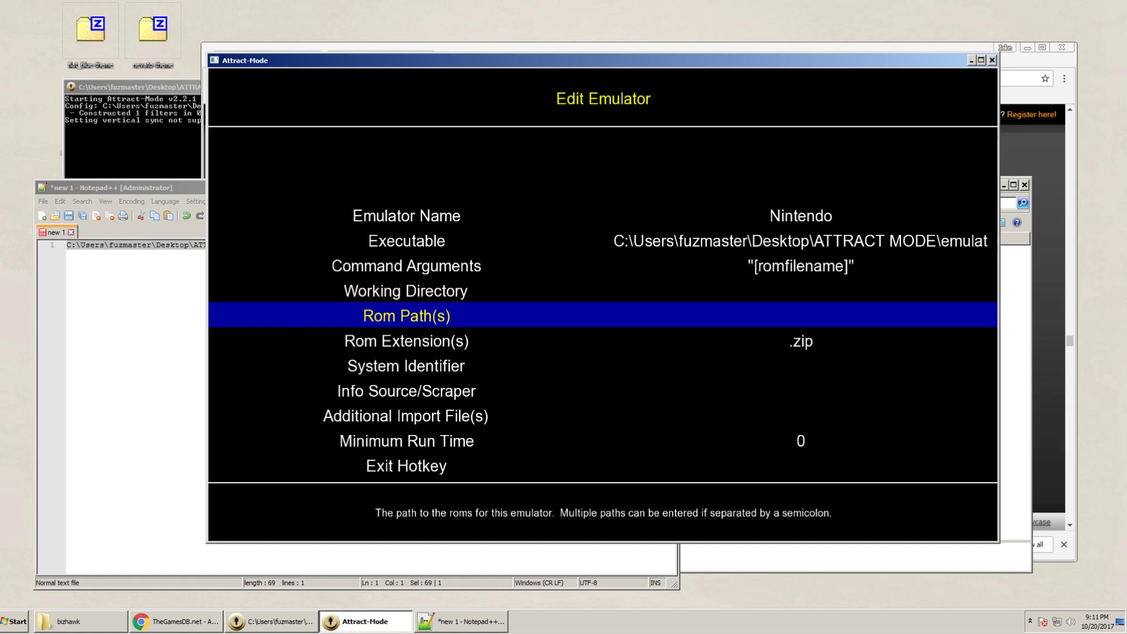
left_click(1012, 387)
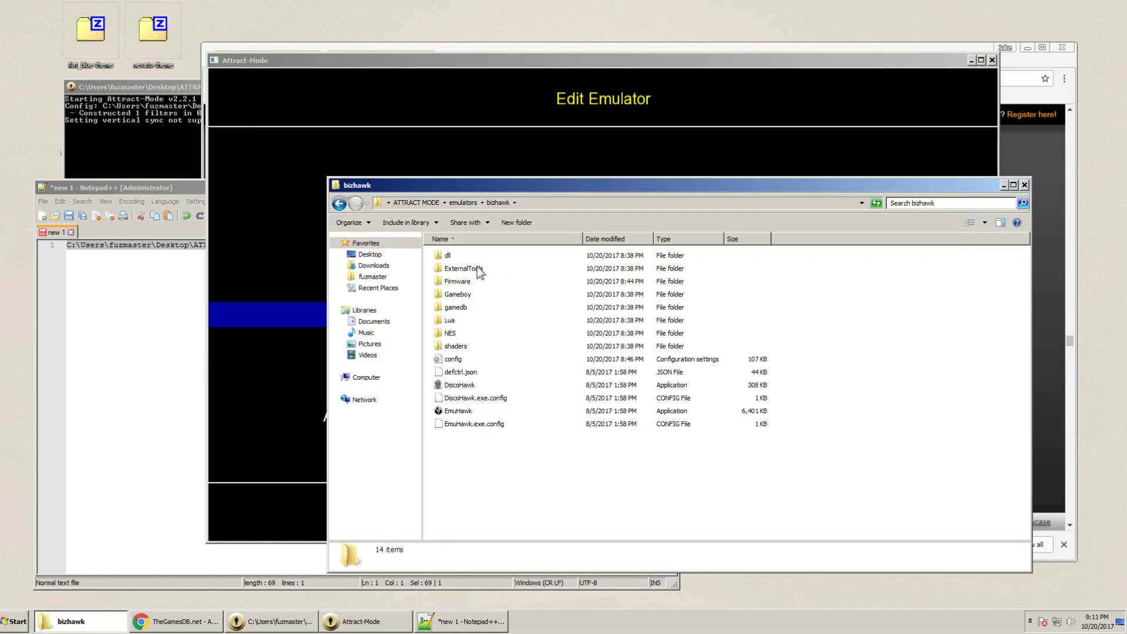
left_click(417, 203)
left_click(452, 373)
double_click(453, 373)
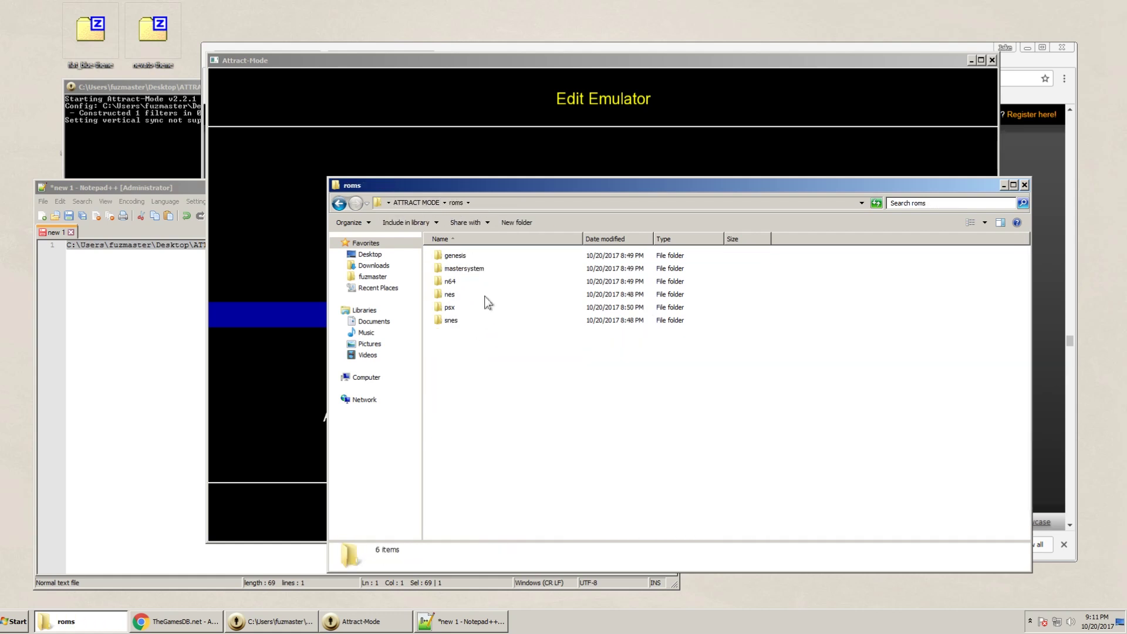
double_click(450, 296)
left_click(531, 203)
left_click(159, 284)
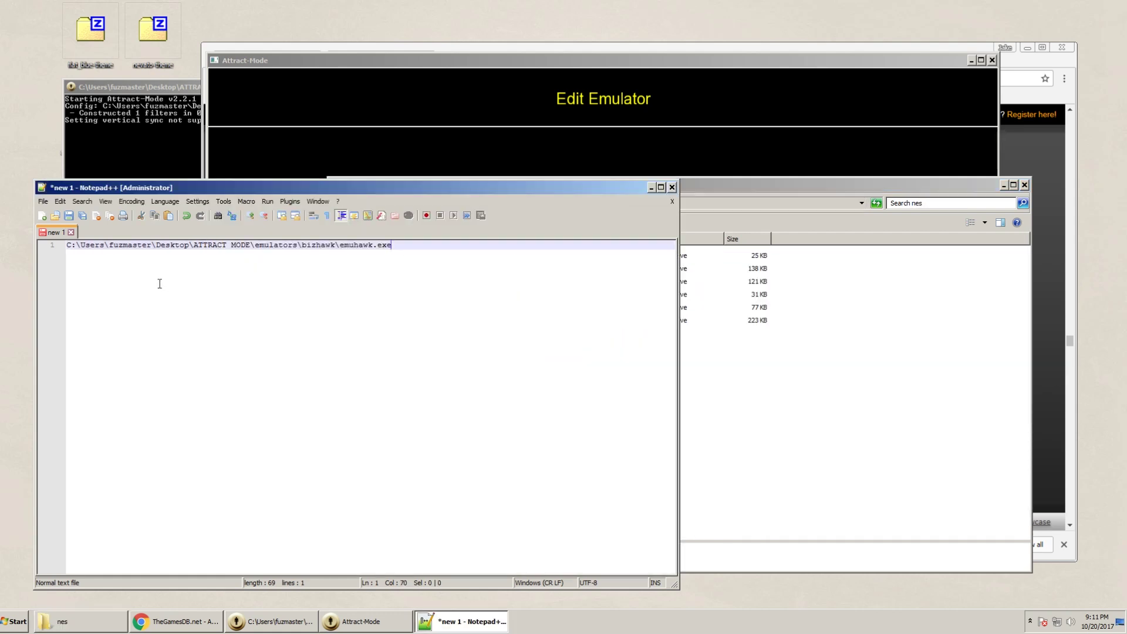
key("Return")
key("Return")
type("C:\\Users\\fuzmaster\\Desktop\\ATTRACT MODE\\roms\\nes")
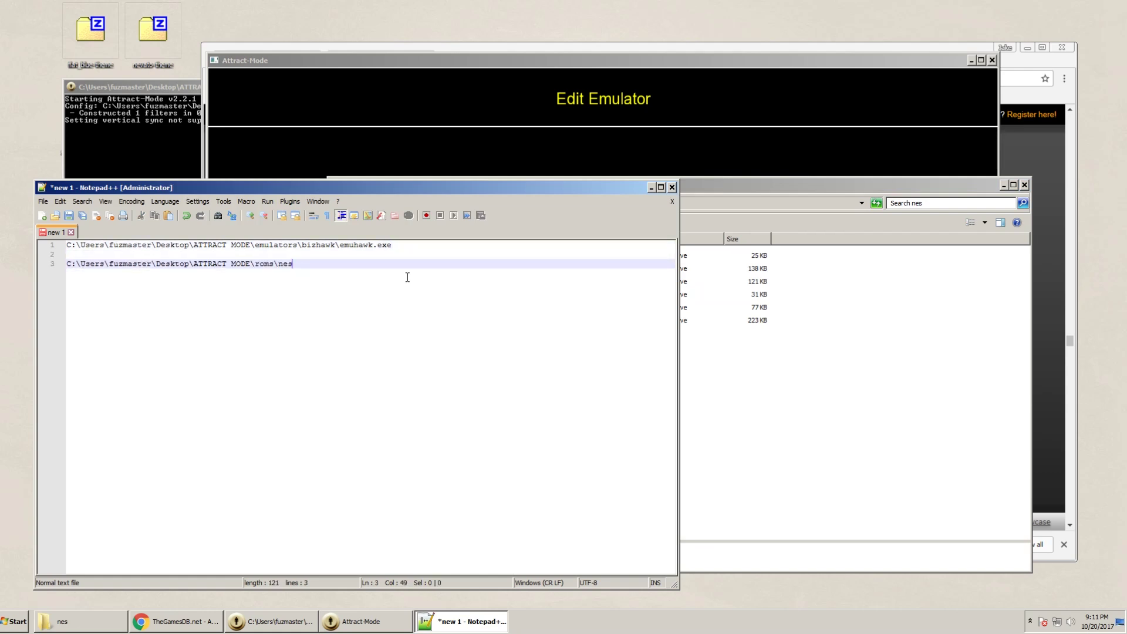
Copy the ATTRACT MODE\roms\nes path from the notes and set it as the Nintendo emulator's Rom Path(s) in Attract-Mode
left_click_drag(324, 265, 66, 264)
key("ctrl+c")
left_click(587, 147)
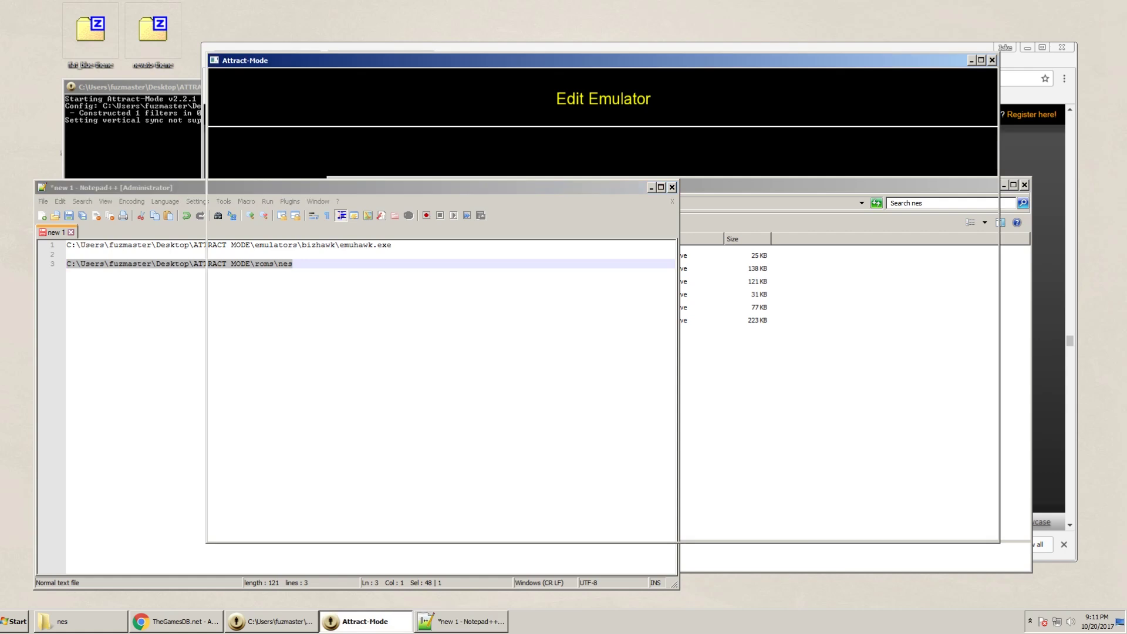
key("Up")
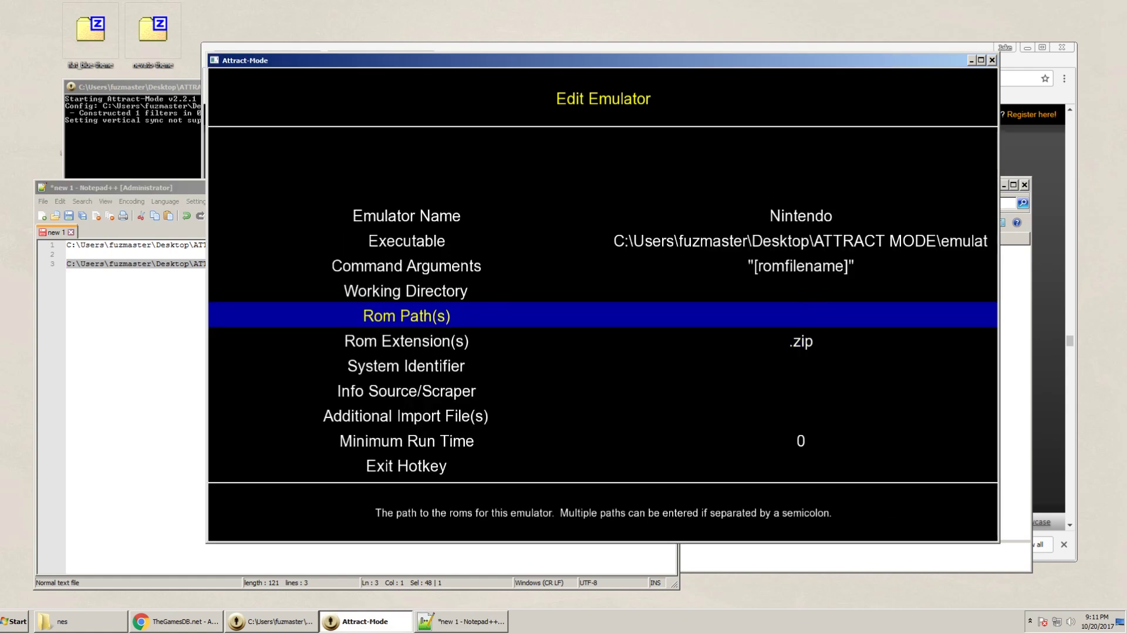
key("Return")
key("ctrl+v")
key("Return")
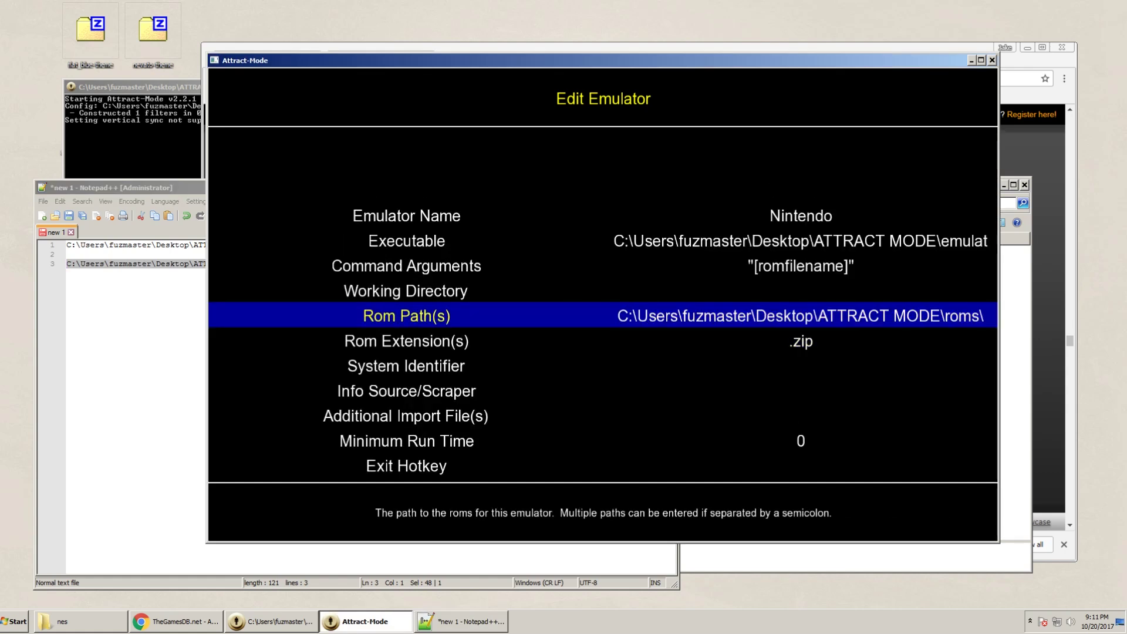
Copy the platform name "Nintendo Entertainment System (NES)" from the TheGamesDB platforms page into the Notepad++ notes, below the roms path
key("Down")
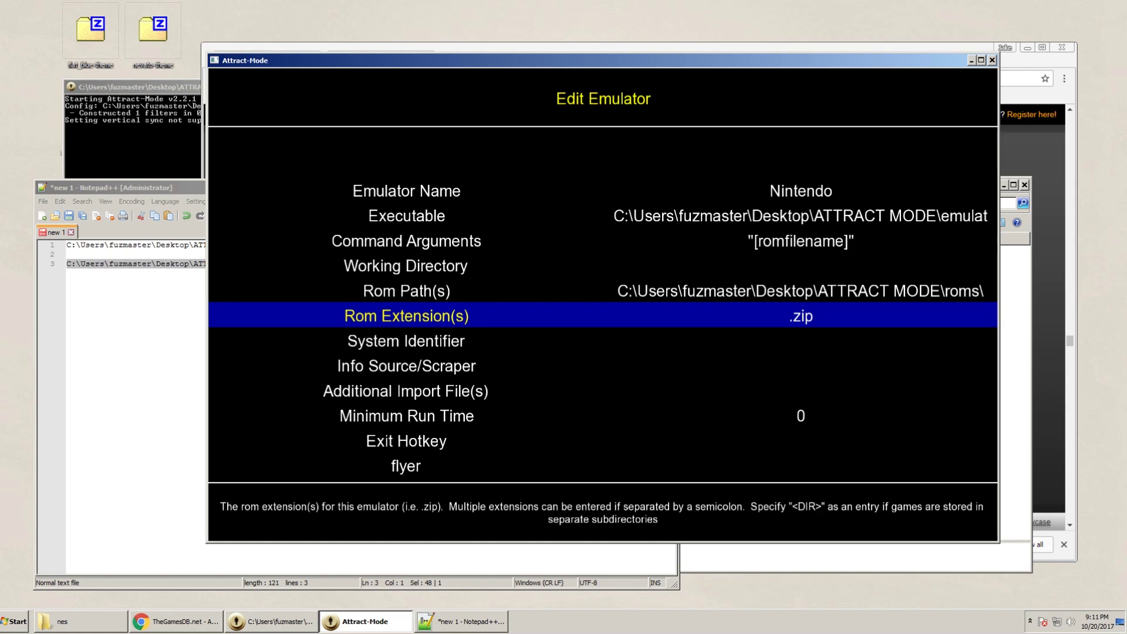
key("Down")
key("Return")
key("Return")
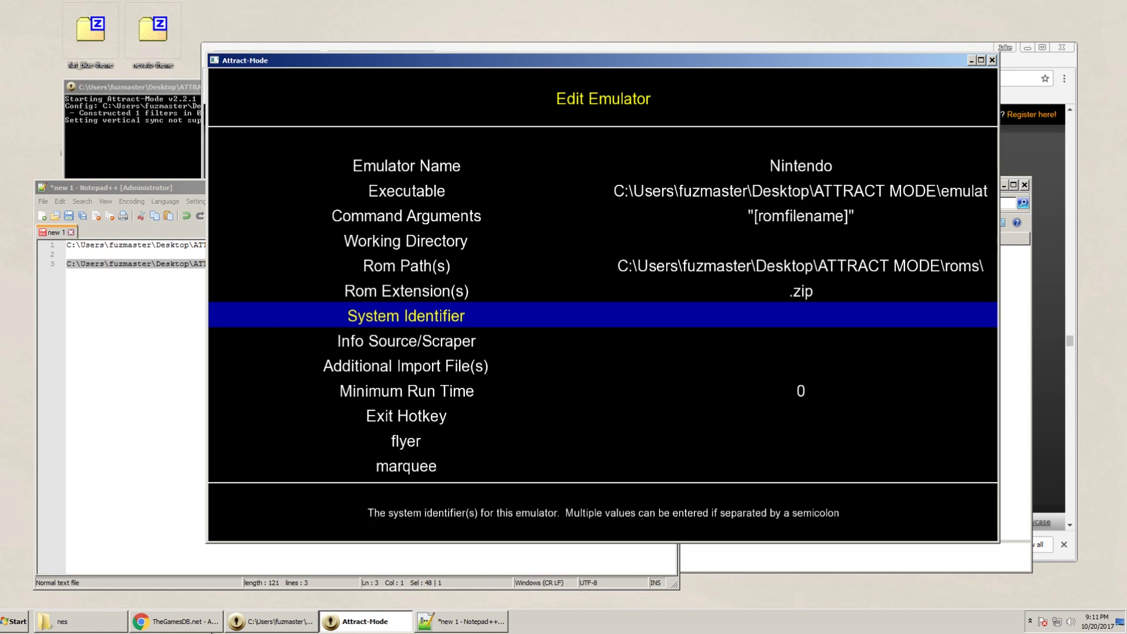
left_click(200, 631)
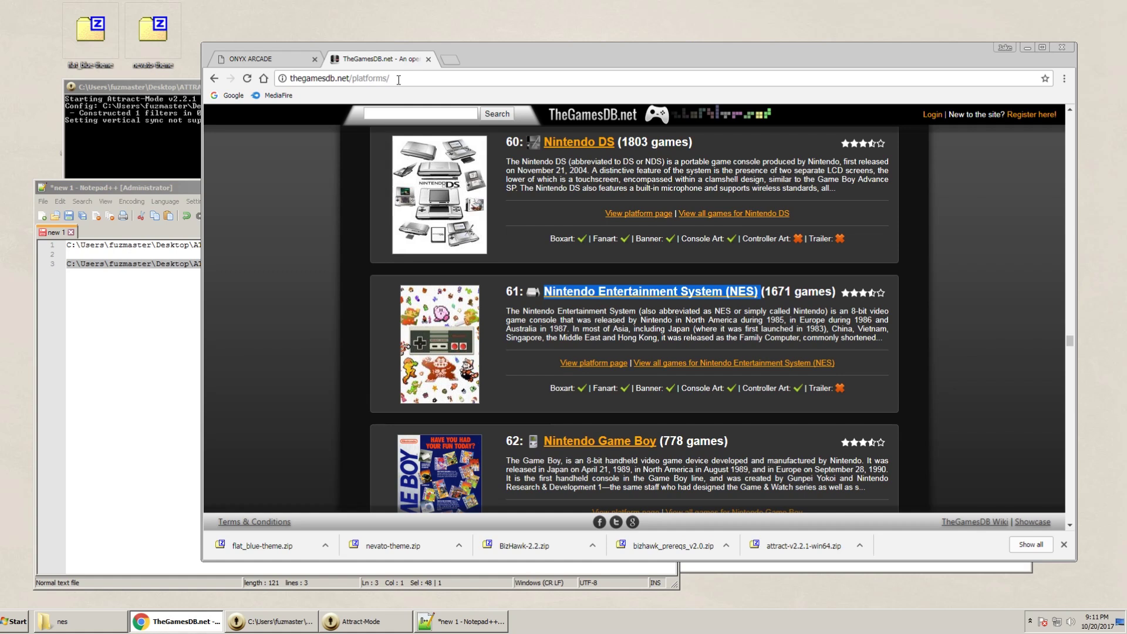
right_click(555, 292)
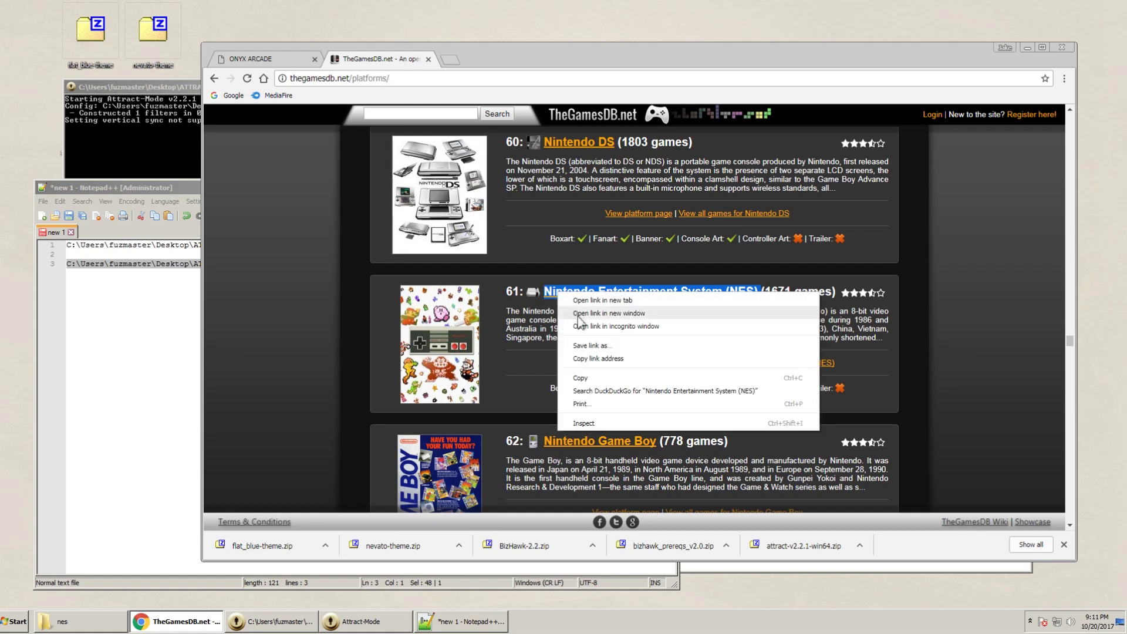
left_click(581, 378)
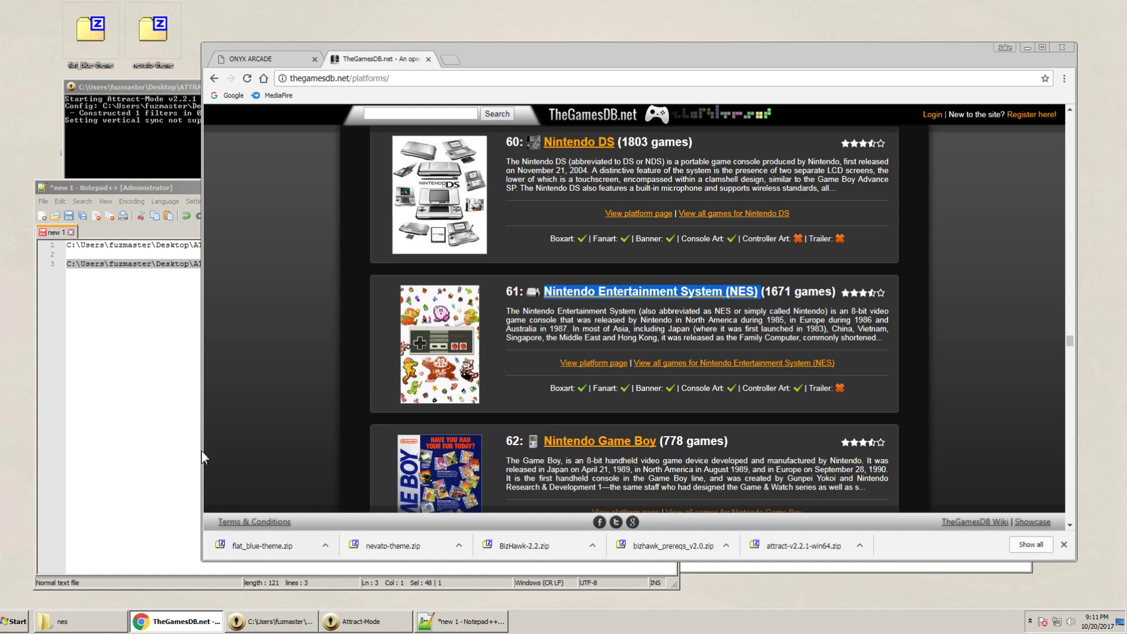
left_click(156, 395)
key("Return")
key("Return")
type("Nintendo Entertainment System (NES)")
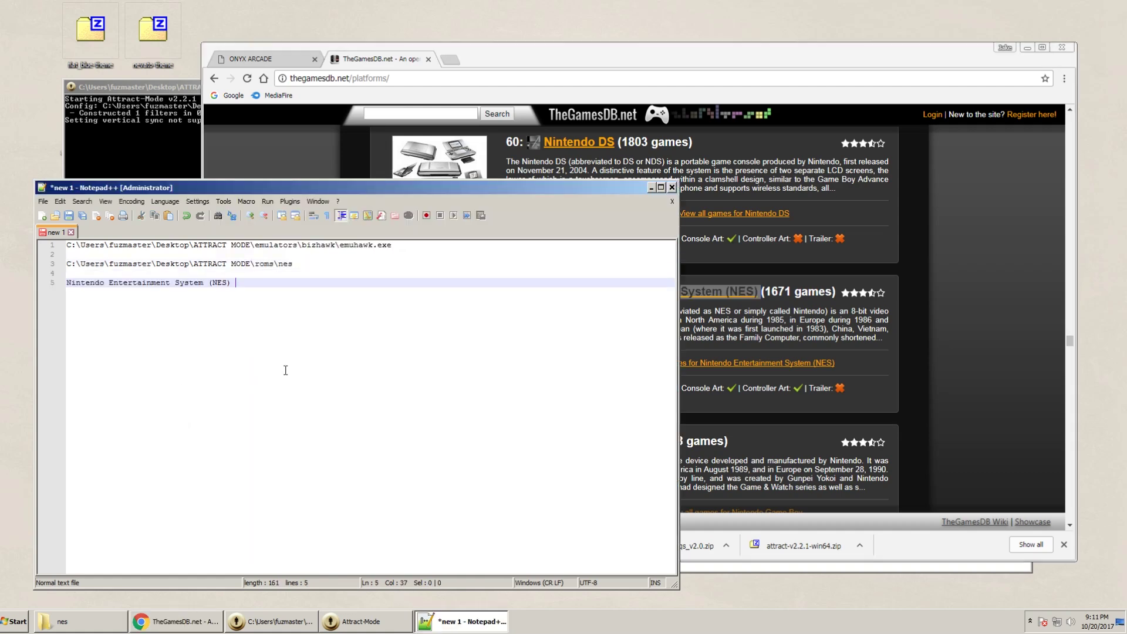
Switch to Attract-Mode and set the Nintendo emulator's System Identifier to "Nintendo Entertainment System (NES)"
left_click(365, 628)
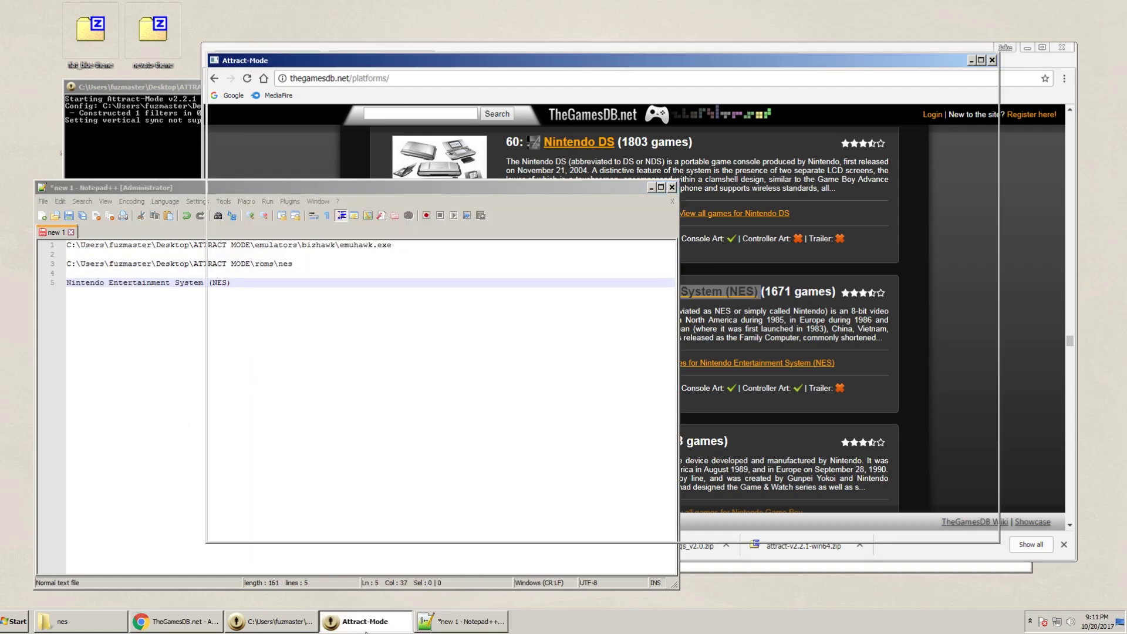
key("Up")
key("Down")
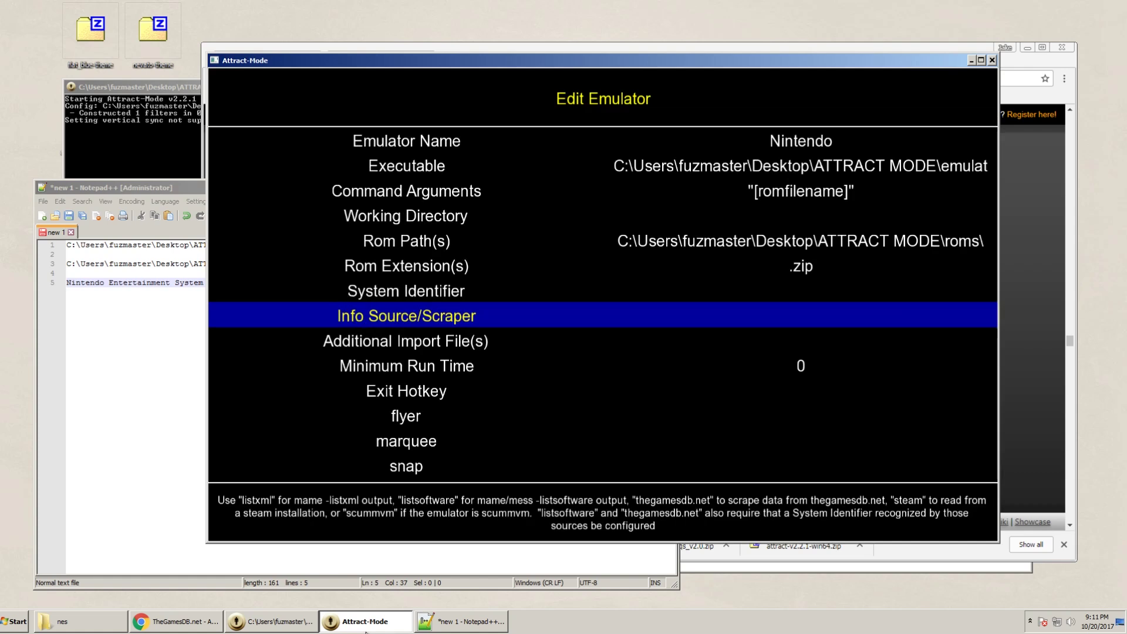
key("Up")
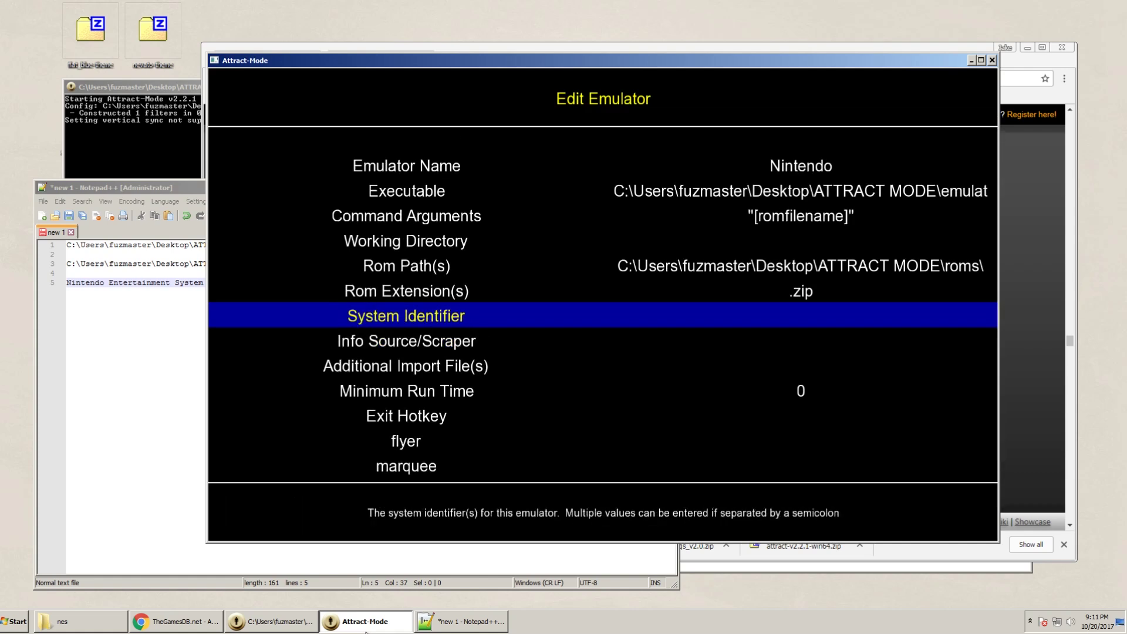
key("Return")
type("Nintendo Entertainment System (NES)")
key("Return")
Set the Nintendo emulator's Info Source/Scraper to thegamesdb.net
key("Return")
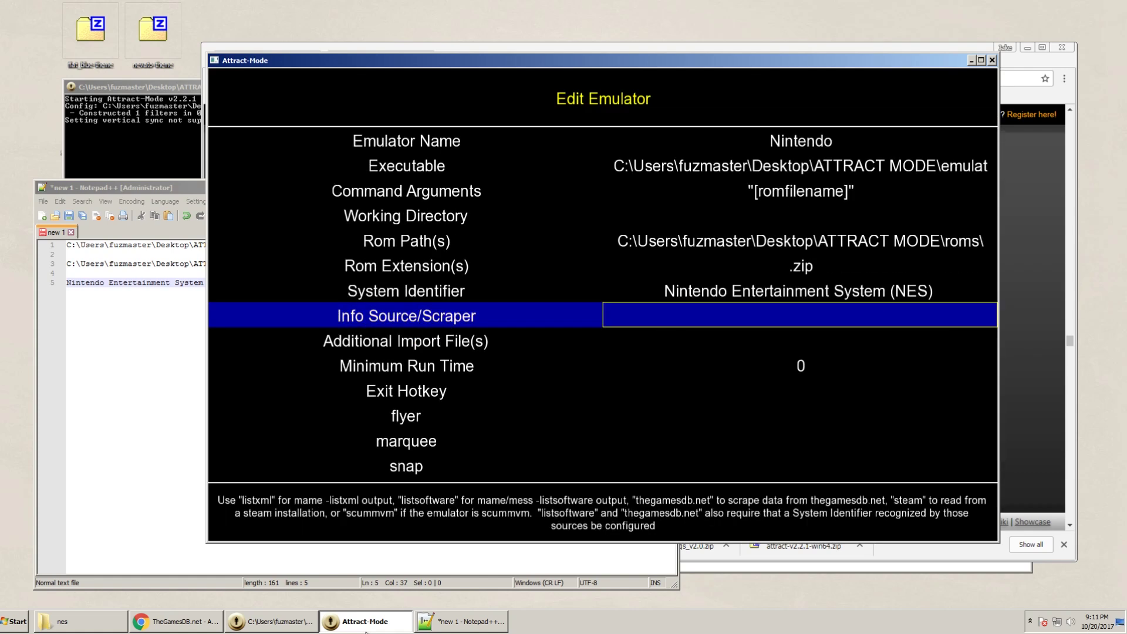
key("Down")
key("Down")
key("Down")
key("Down")
key("Down")
key("Up")
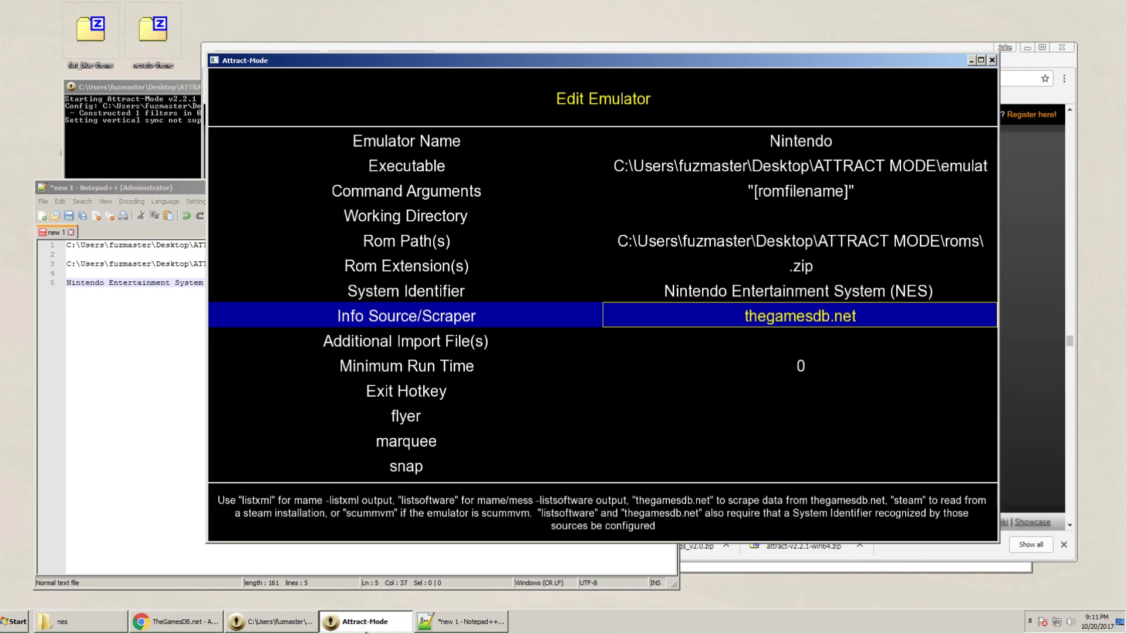
key("Return")
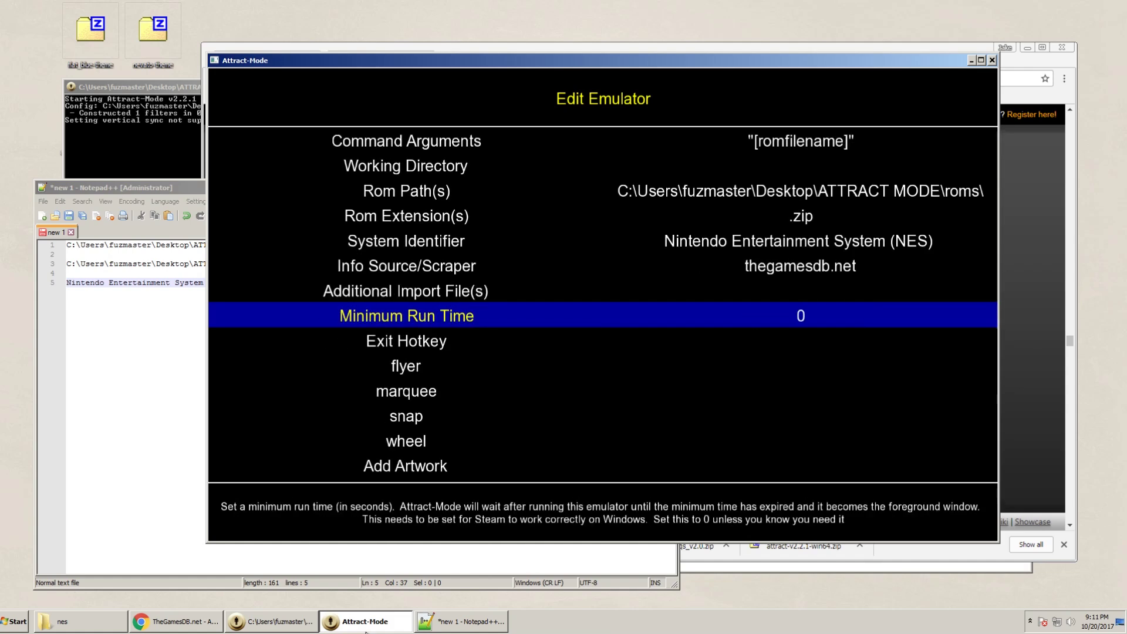
Generate the Nintendo emulator's collection/rom list and scrape its artwork
key("Down")
key("Down")
key("Down")
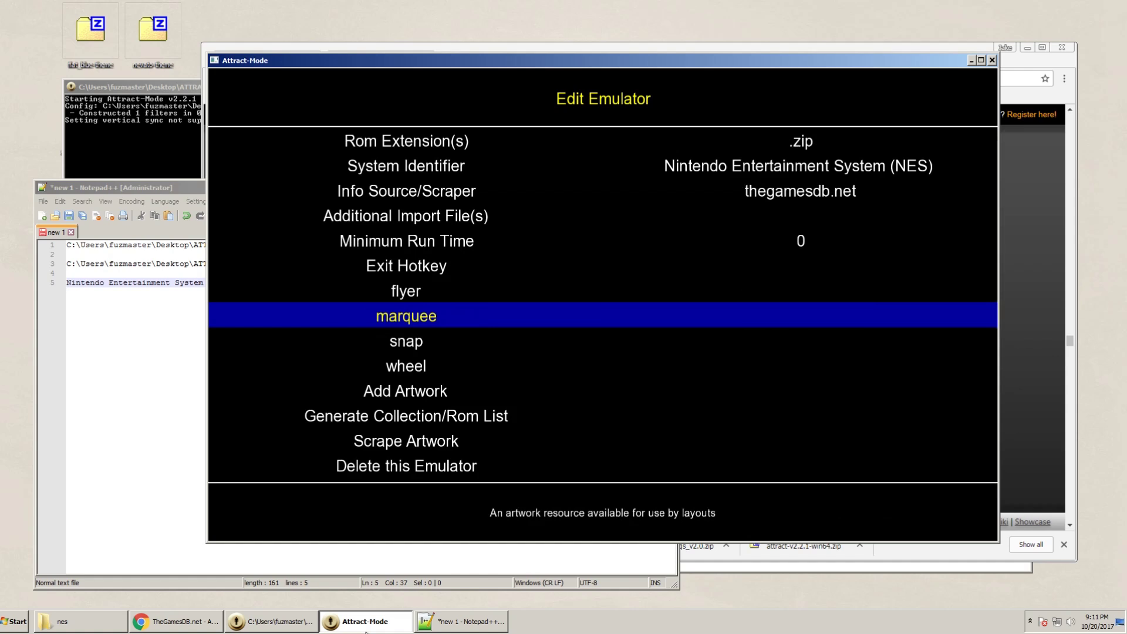
key("Down")
key("Down")
key("Down")
key("Down")
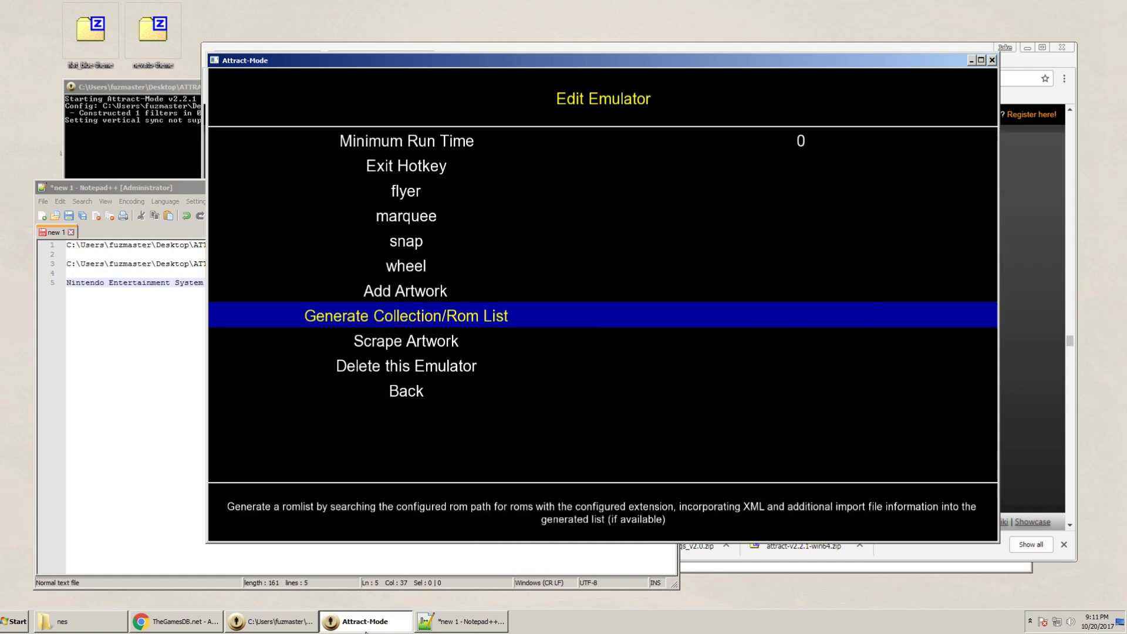
key("Return")
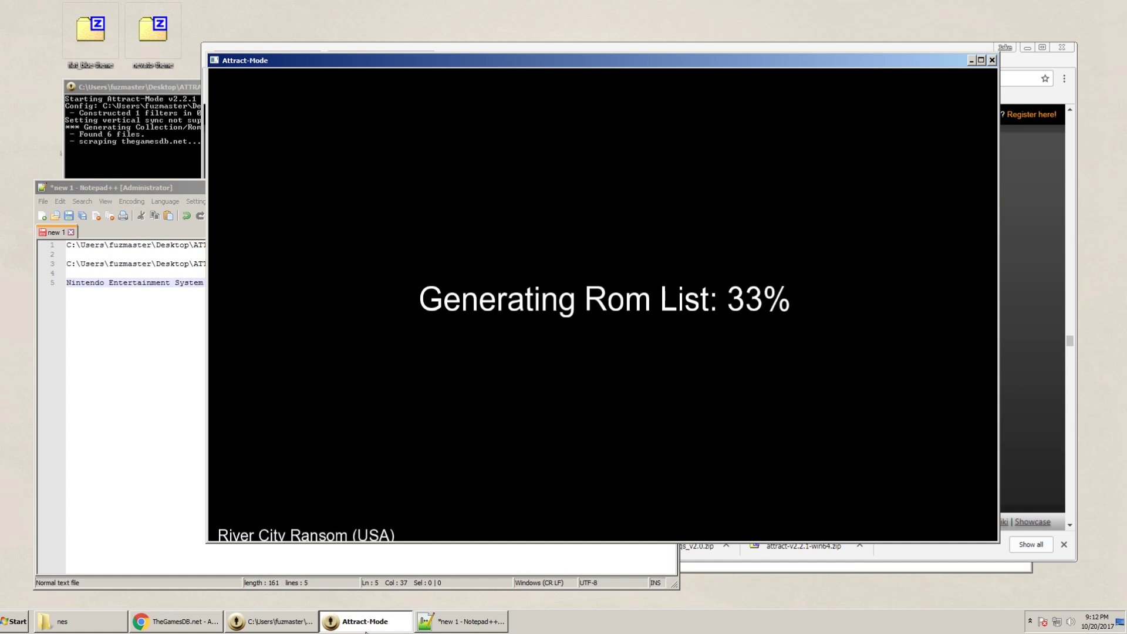
key("Down")
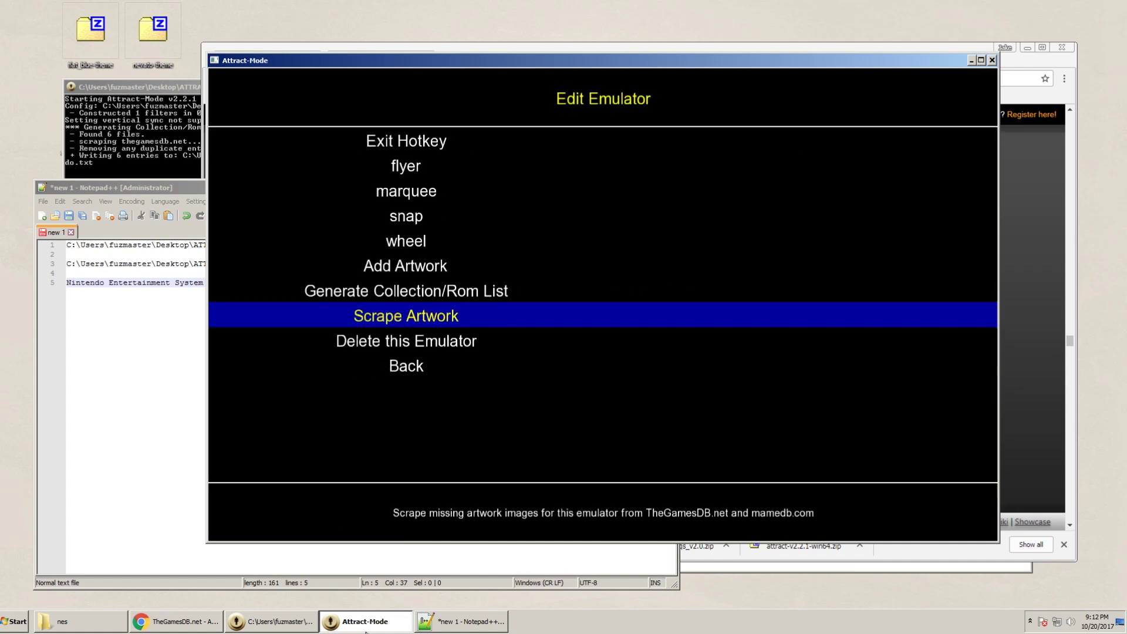
key("Return")
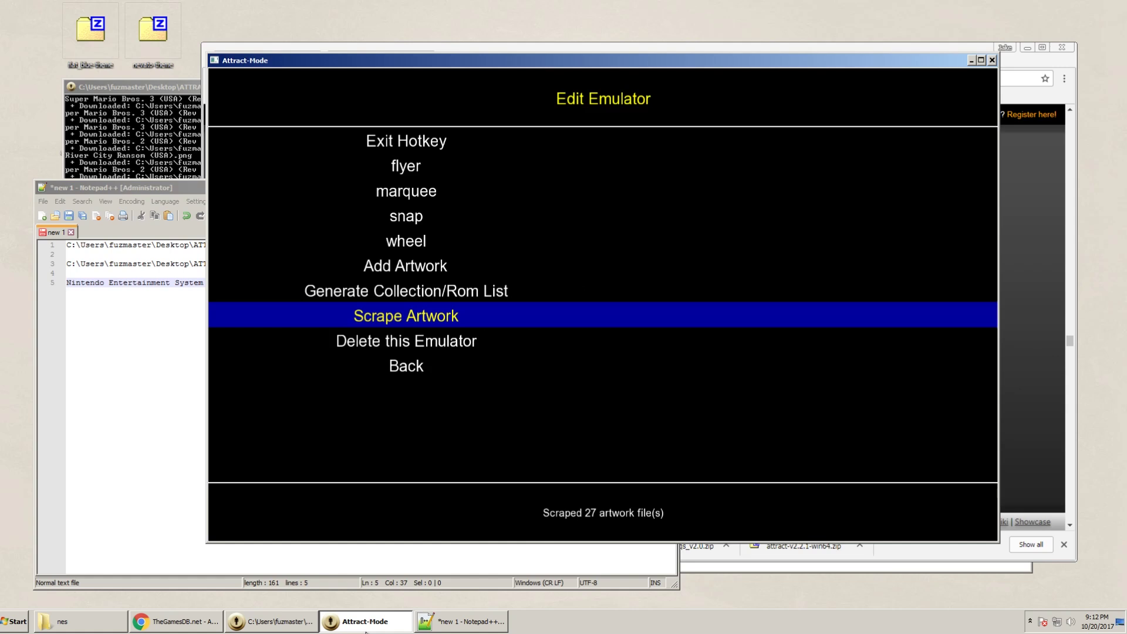
Leave the Nintendo emulator's settings and return to the Configure menu
key("Down")
key("Down")
key("Return")
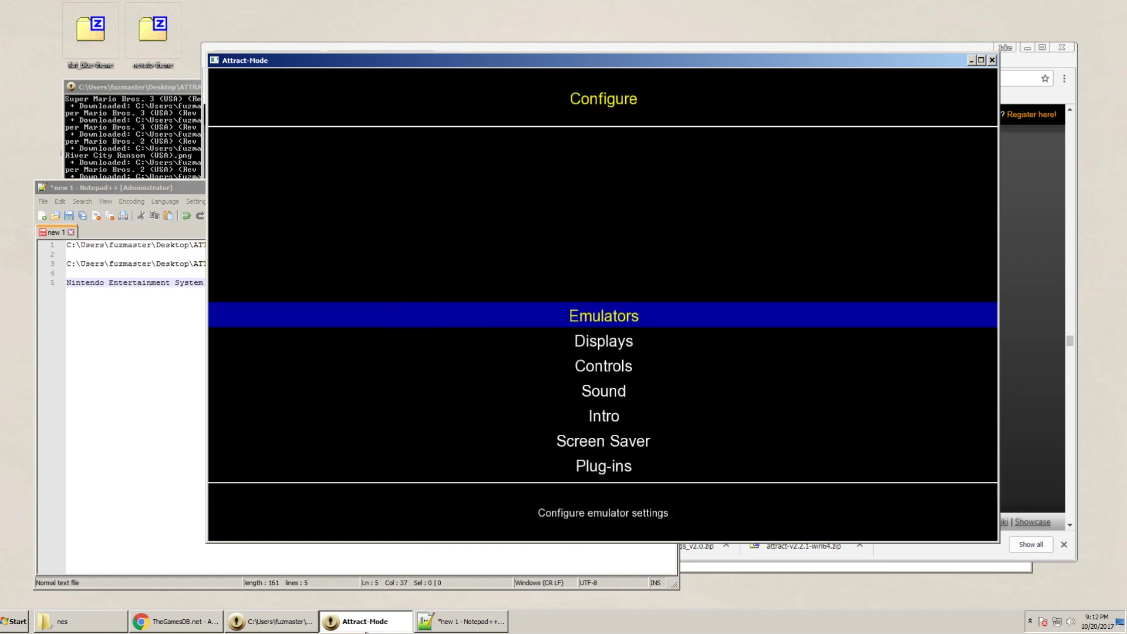
key("Down")
key("Down")
key("Down")
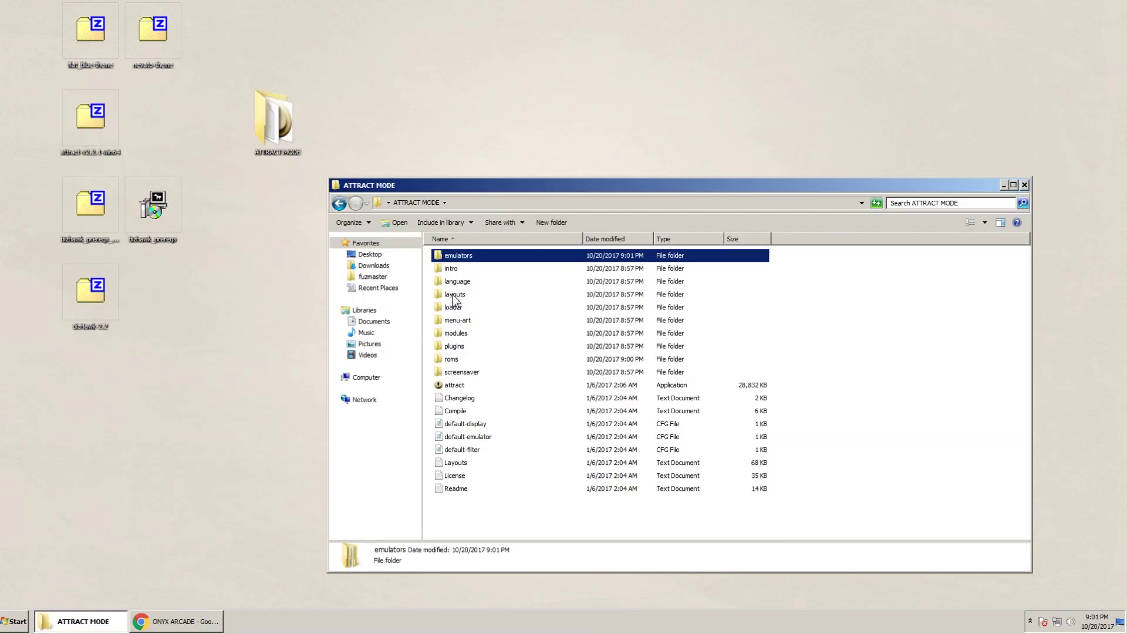
Copy the nevato folder from the nevato-theme archive into the layouts folder of ATTRACT MODE
double_click(454, 295)
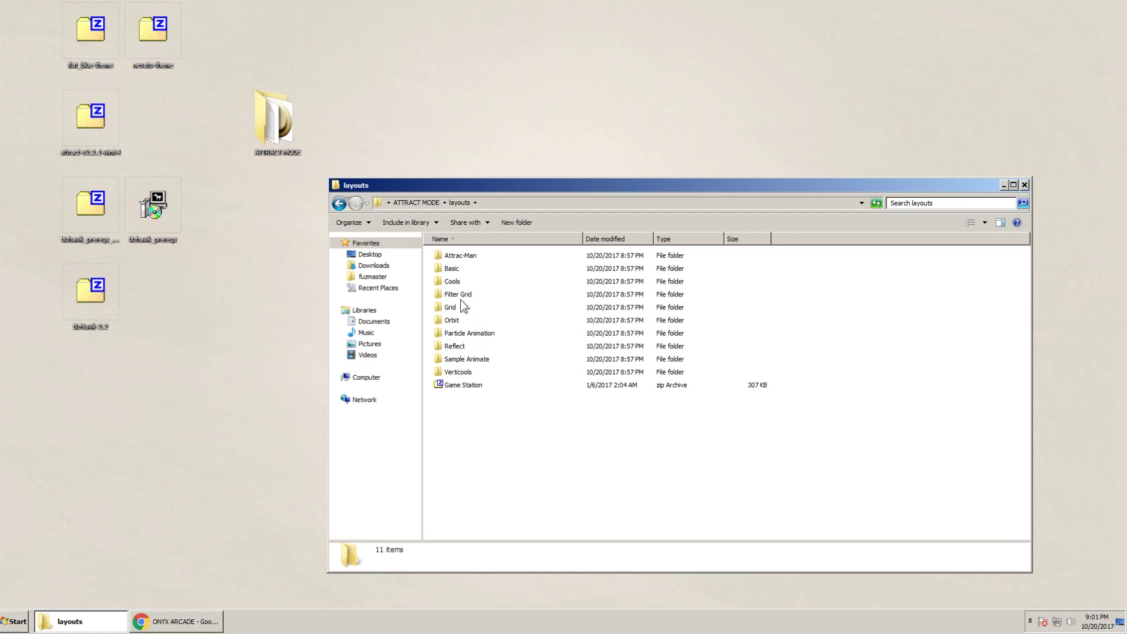
double_click(164, 58)
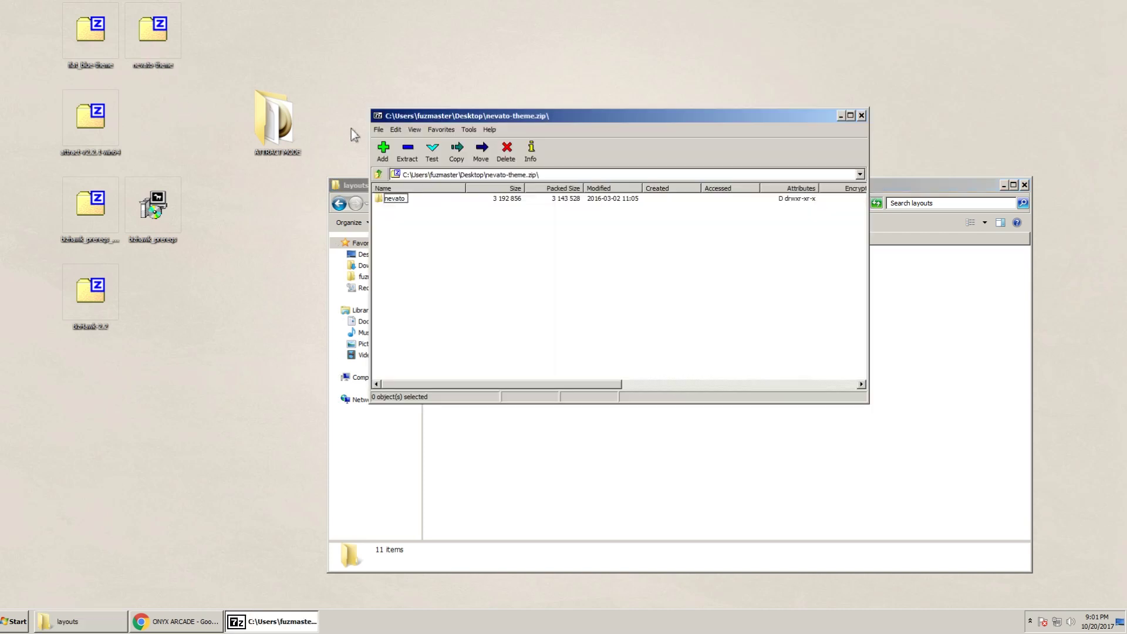
left_click_drag(453, 117, 618, 63)
left_click_drag(555, 143, 540, 454)
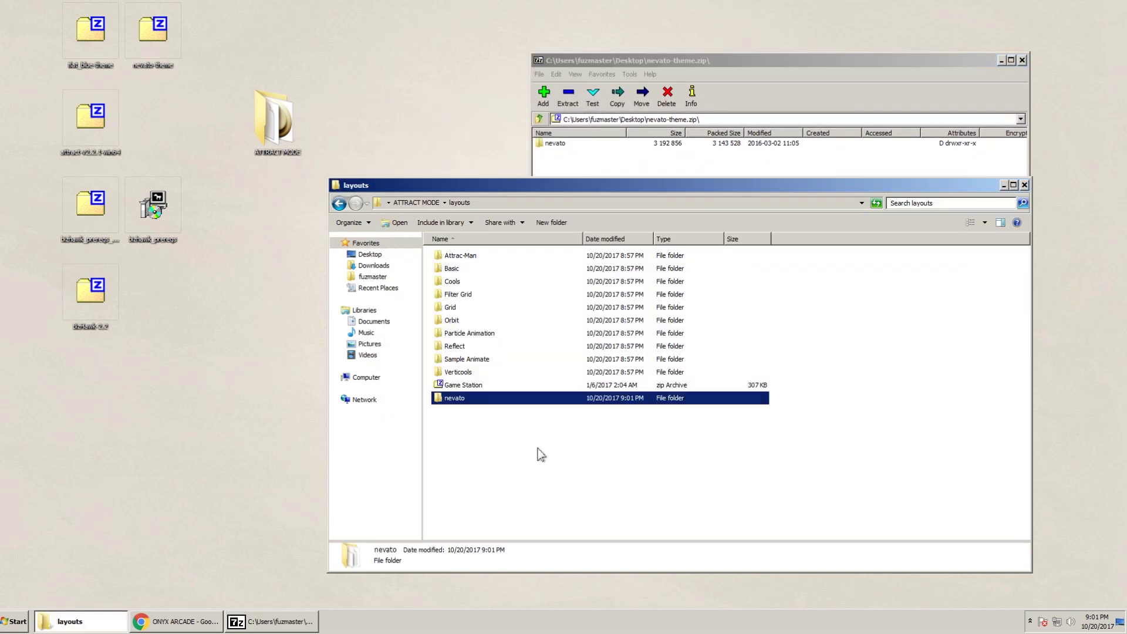
left_click(1022, 61)
Copy the flat_blue folder from the flat_blue-theme archive into the layouts folder
double_click(90, 32)
left_click_drag(556, 143, 540, 447)
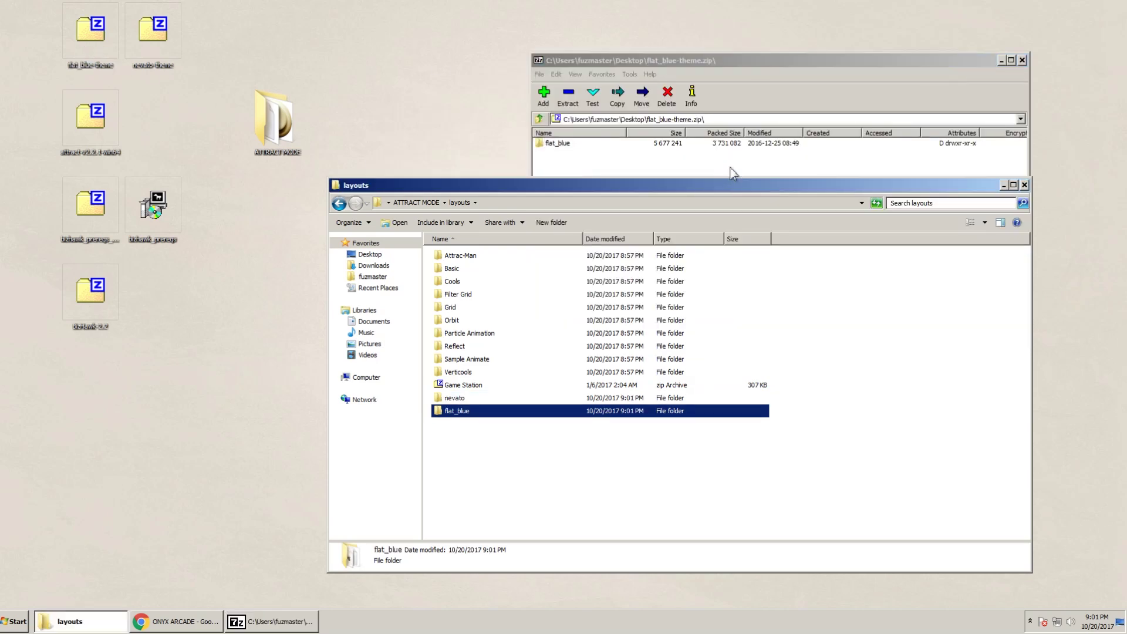
left_click(1022, 60)
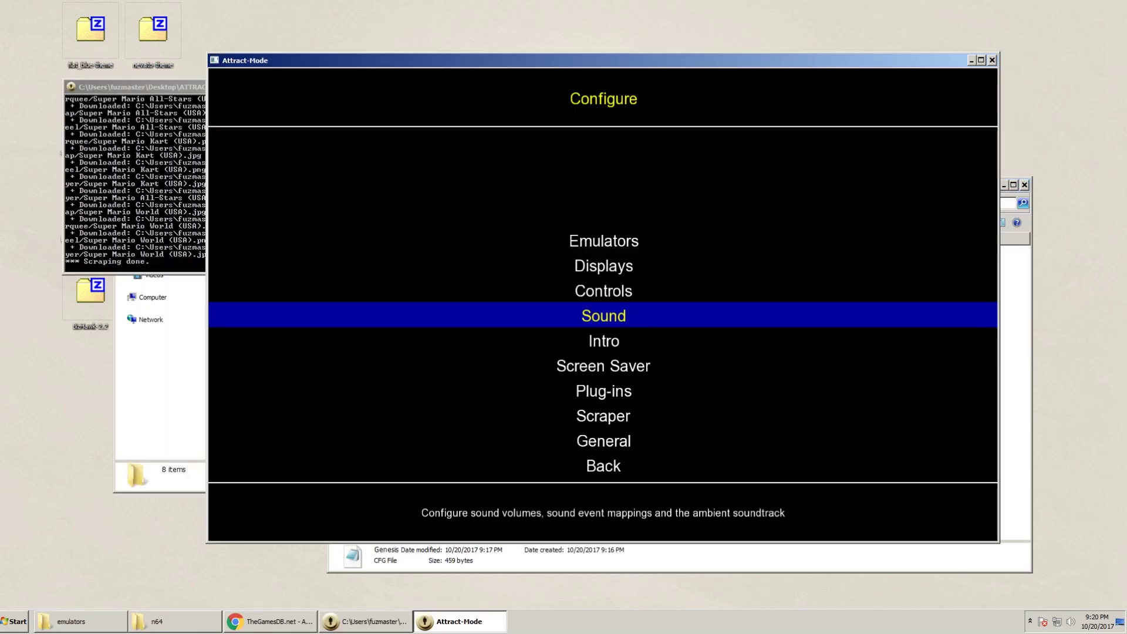
Set the Nintendo display's layout to nevato and leave the display settings
key("Up")
key("Up")
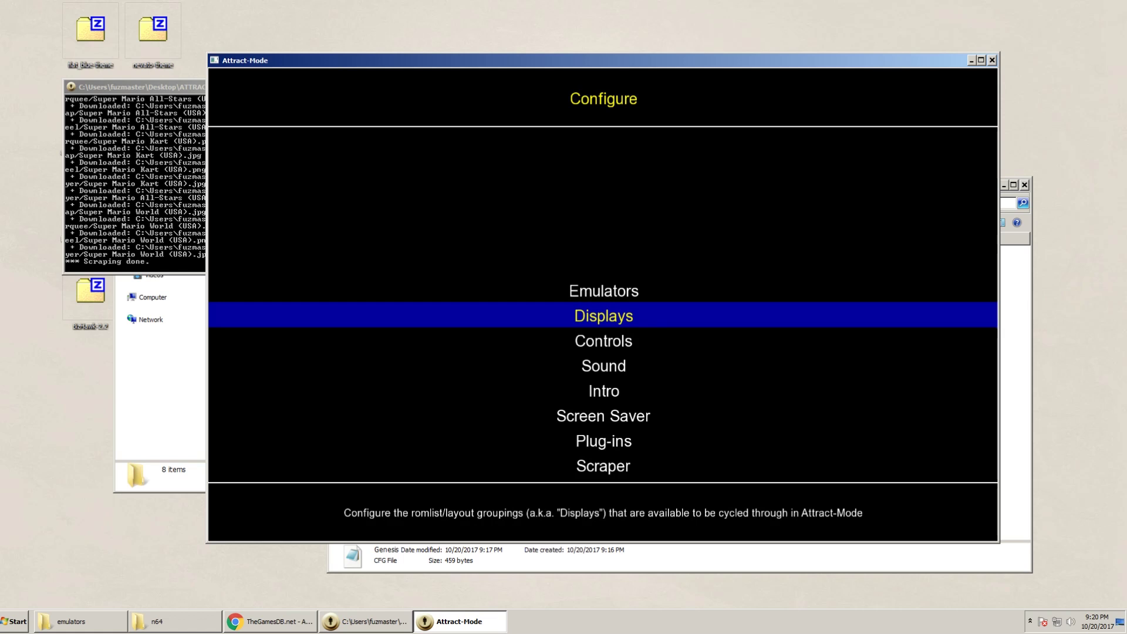
key("Return")
key("Up")
key("Up")
key("Up")
key("Return")
key("Up")
key("Up")
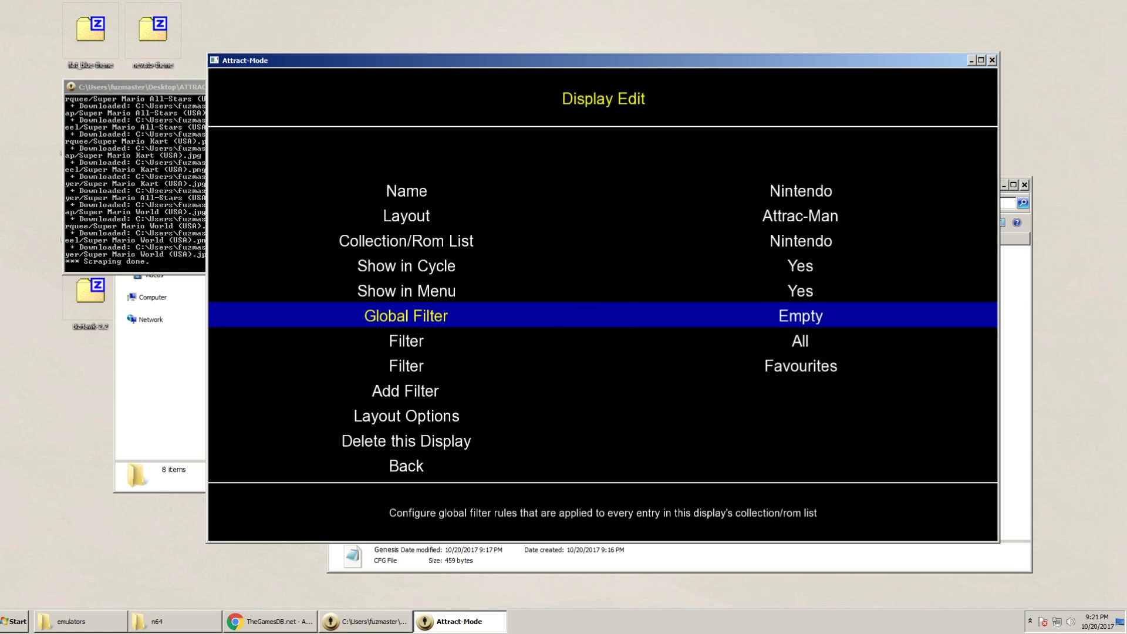
key("Up")
key("Up")
key("Up")
key("Up")
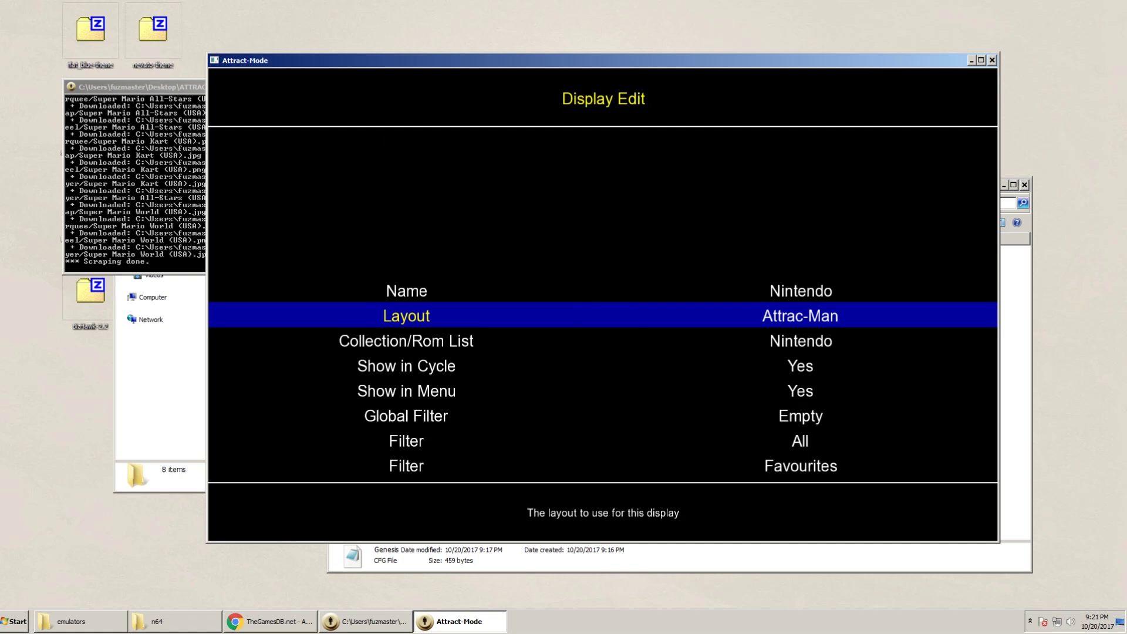
key("Return")
key("Up")
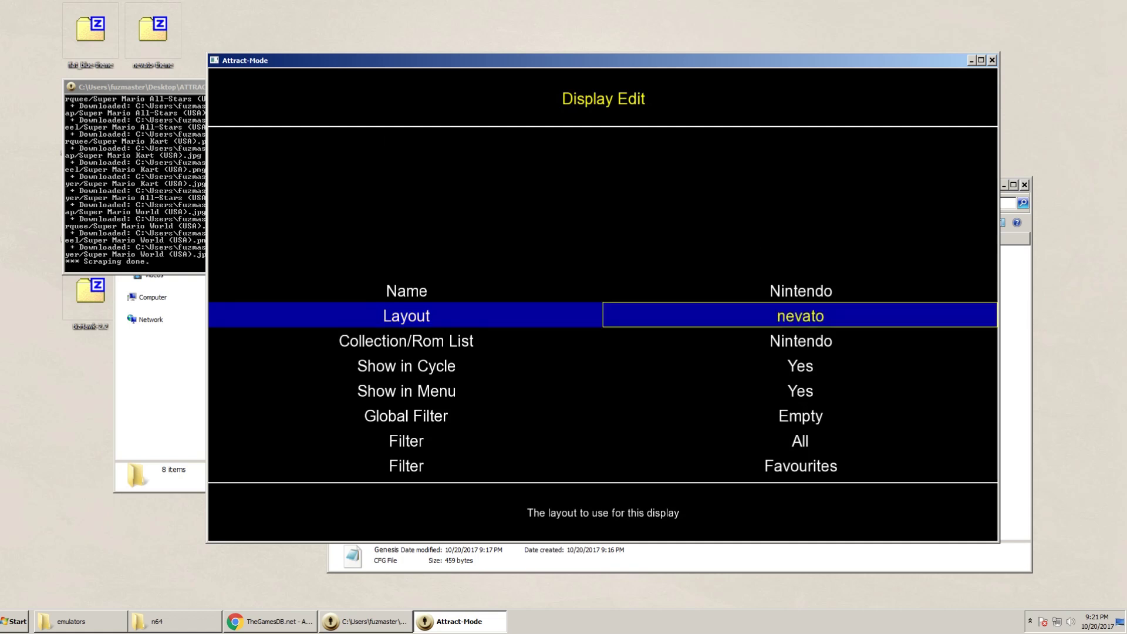
key("Return")
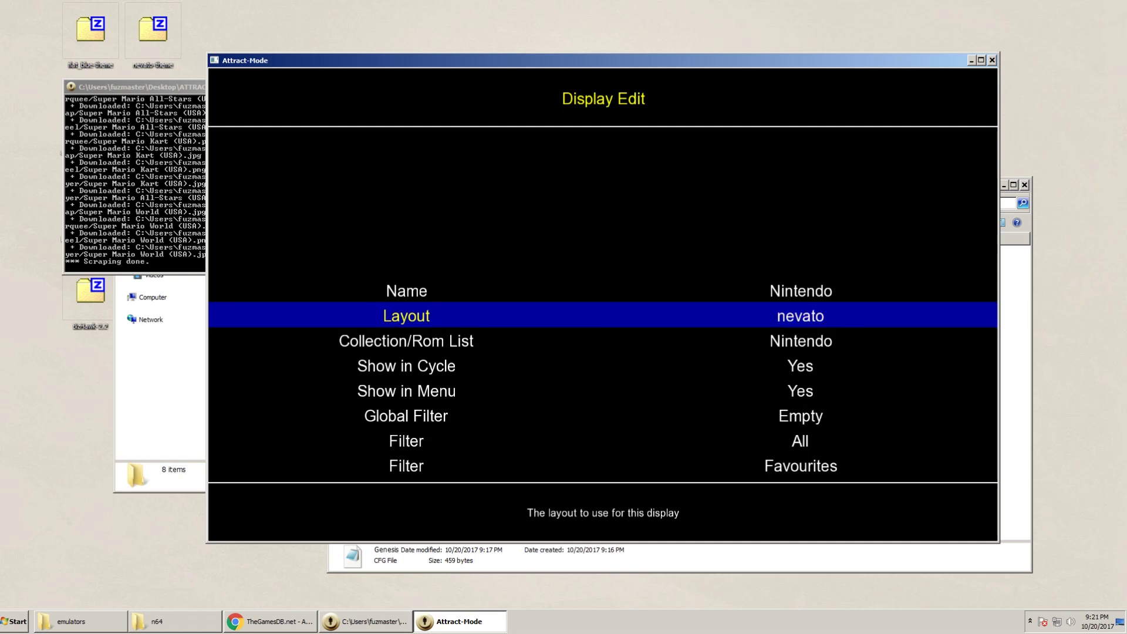
key("Escape")
key("Escape")
key("Escape")
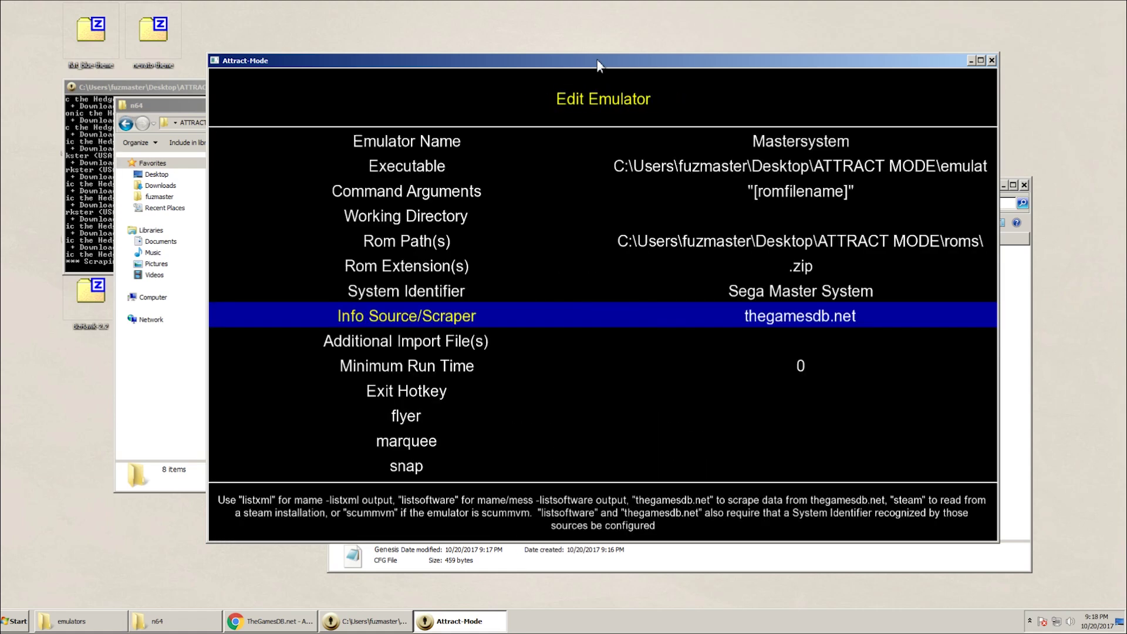
Scrape the artwork for the Mastersystem emulator in Attract-Mode and return to the emulator list
left_click(175, 91)
left_click(460, 59)
key("Down")
key("Down")
key("Return")
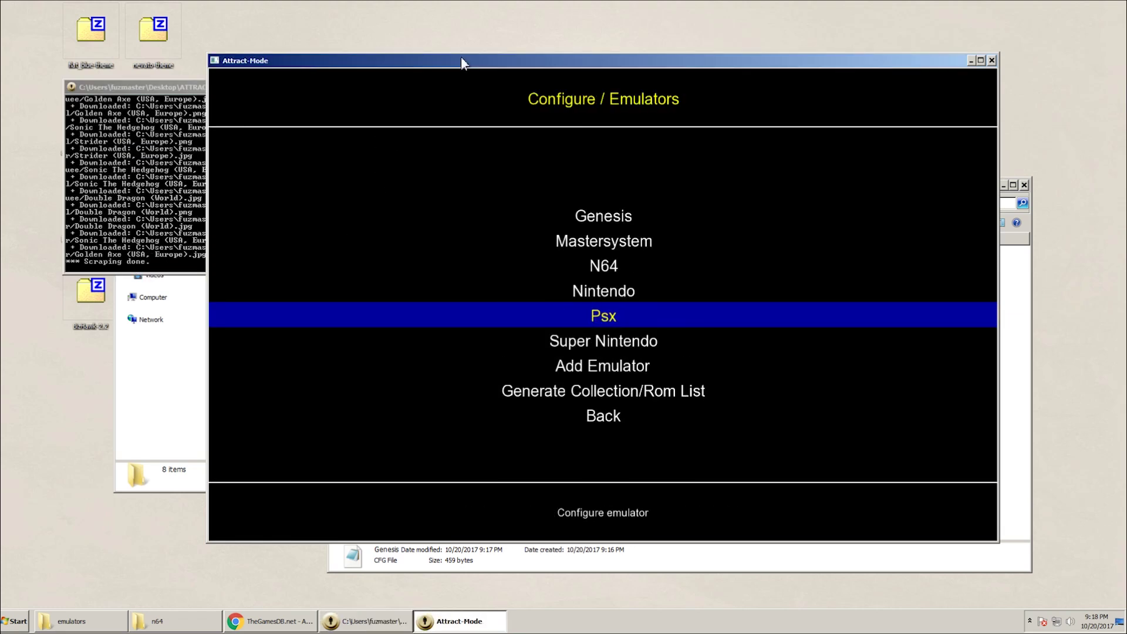
Generate the N64 emulator's collection/rom list and scrape its artwork
key("Up")
key("Up")
key("Return")
key("Up")
key("Up")
key("Up")
key("Up")
key("Return")
key("Down")
key("Return")
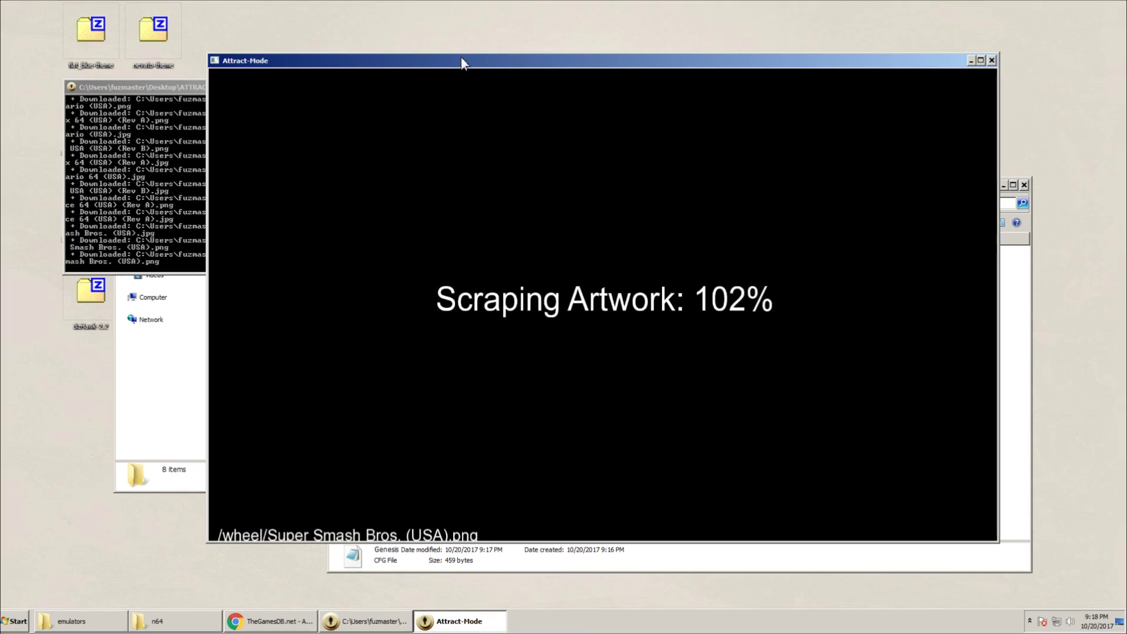
key("Down")
key("Down")
key("Return")
key("Escape")
Generate the Psx emulator's collection/rom list, scrape its artwork and return to the Configure menu
key("Up")
key("Return")
key("Down")
key("Down")
key("Down")
key("Down")
key("Return")
key("Down")
key("Down")
key("Down")
key("Down")
key("Down")
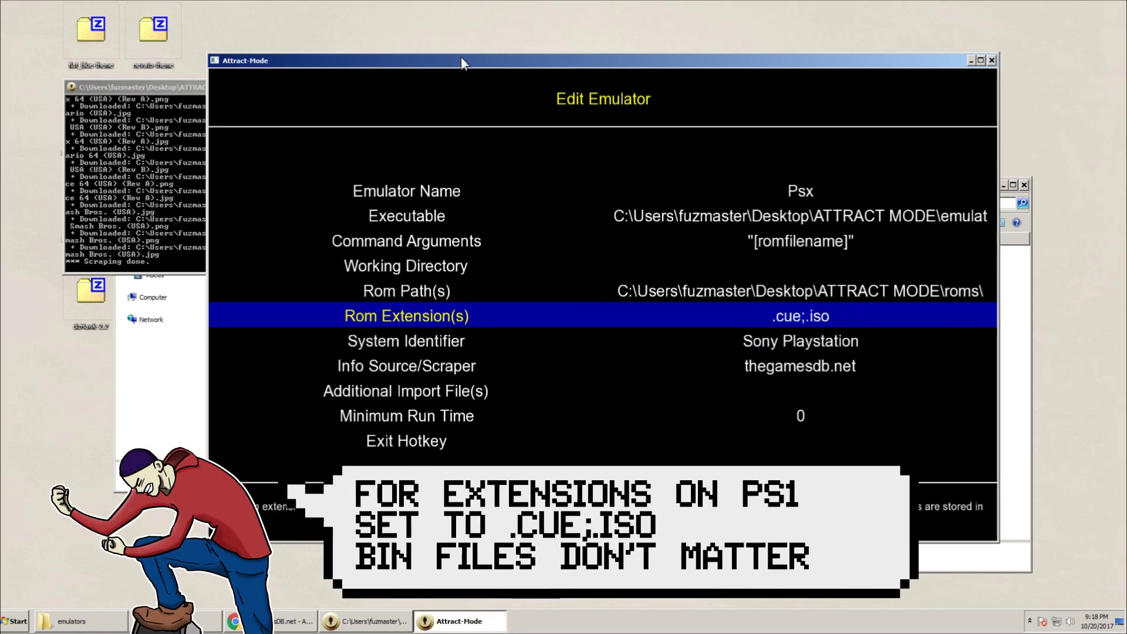
key("Down")
key("Down")
key("Down")
key("Down")
key("Down")
key("Down")
key("Down")
key("Down")
key("Down")
key("Down")
key("Down")
key("Return")
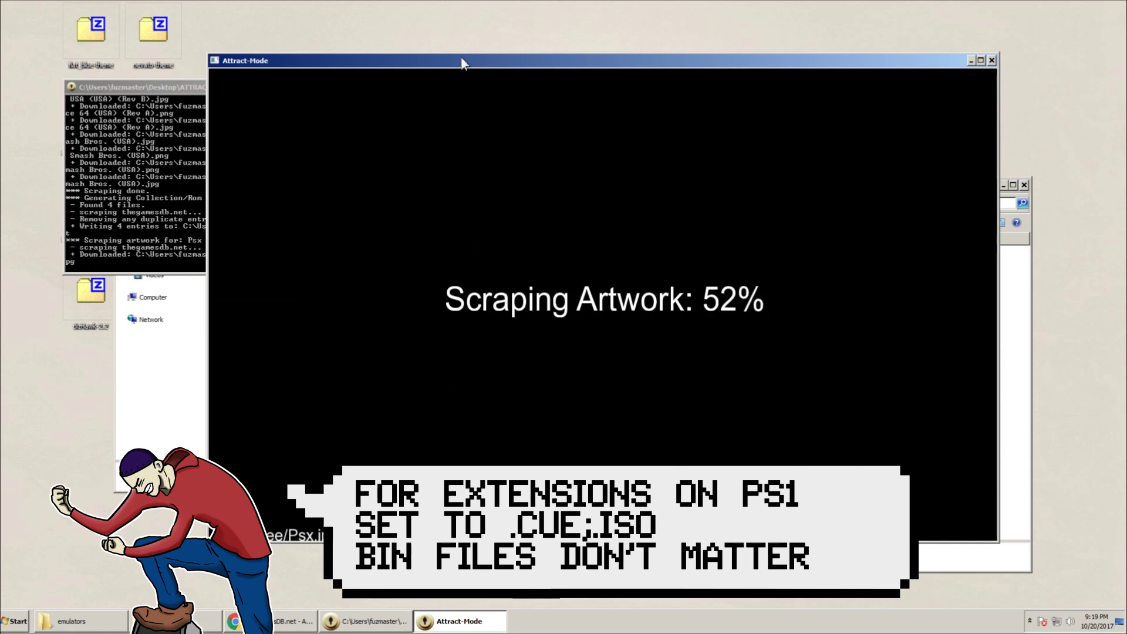
key("Escape")
key("Escape")
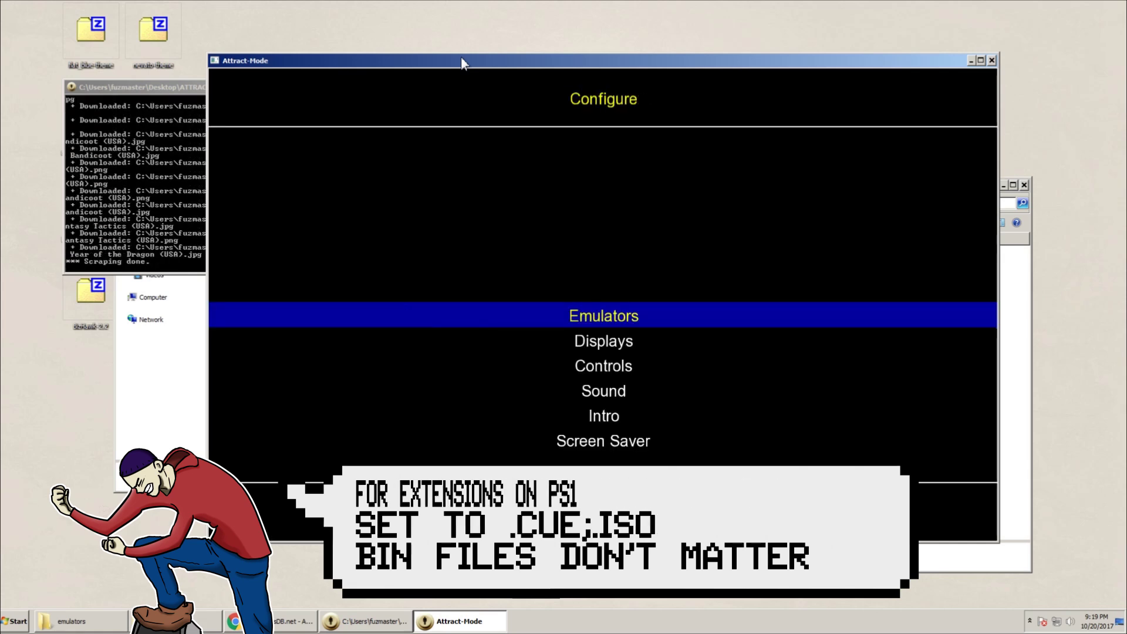
Generate the Super Nintendo emulator's collection/rom list and scrape its artwork
key("Return")
key("Up")
key("Up")
key("Up")
key("Up")
key("Return")
key("Down")
key("Down")
key("Down")
key("Down")
key("Down")
key("Down")
key("Down")
key("Down")
key("Down")
key("Return")
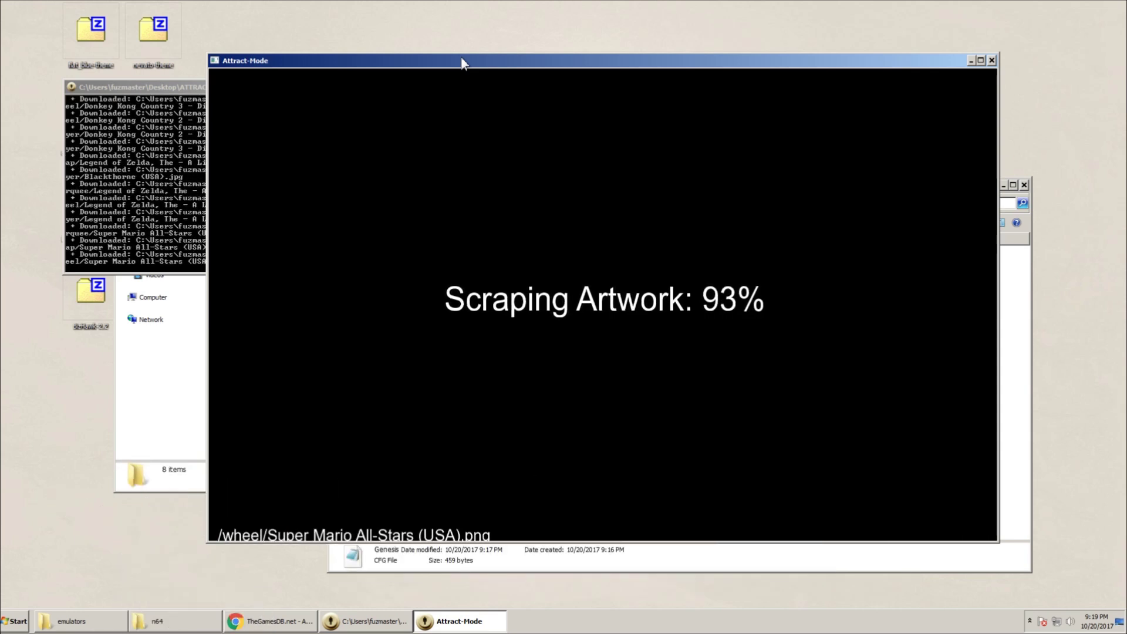
key("Down")
key("Down")
key("Return")
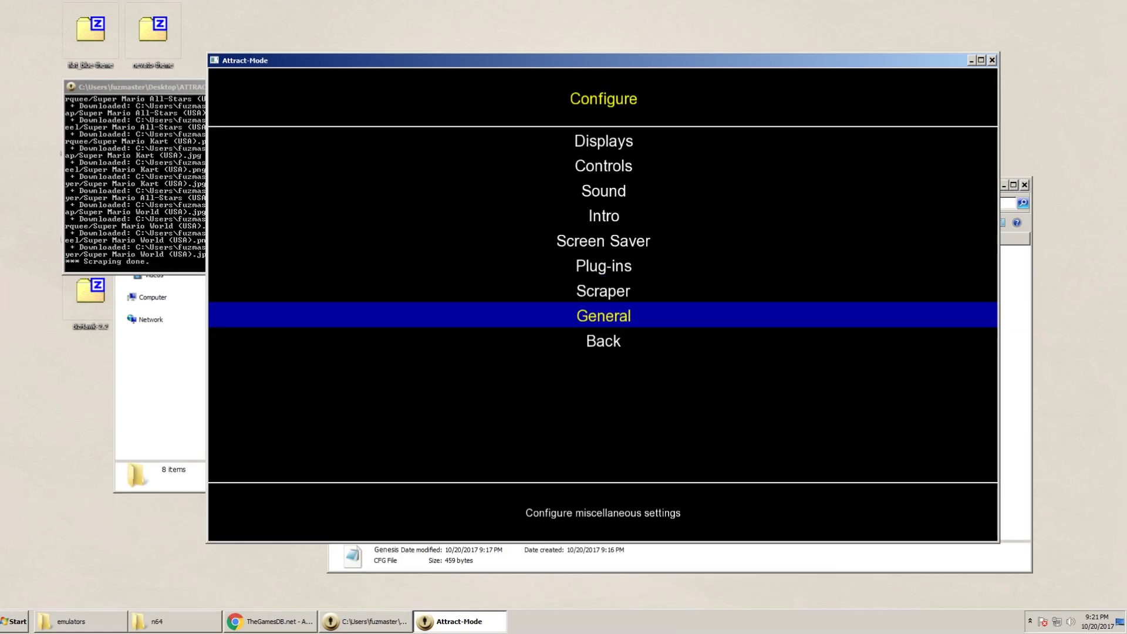
Exit the configuration and browse the Nintendo display's games in the nevato layout
key("Down")
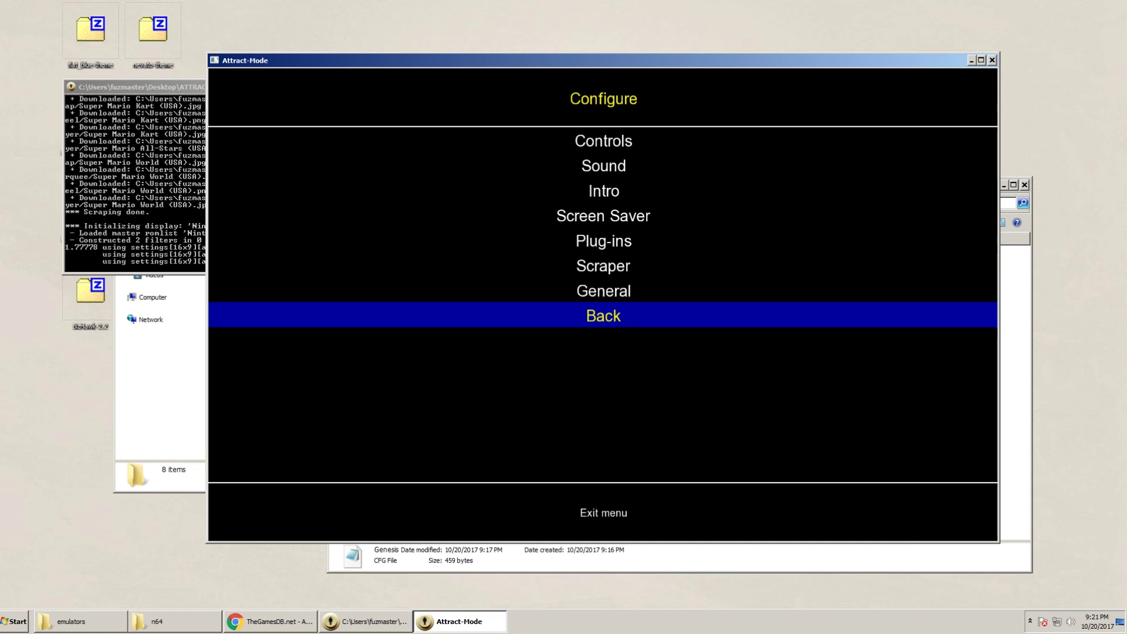
key("Return")
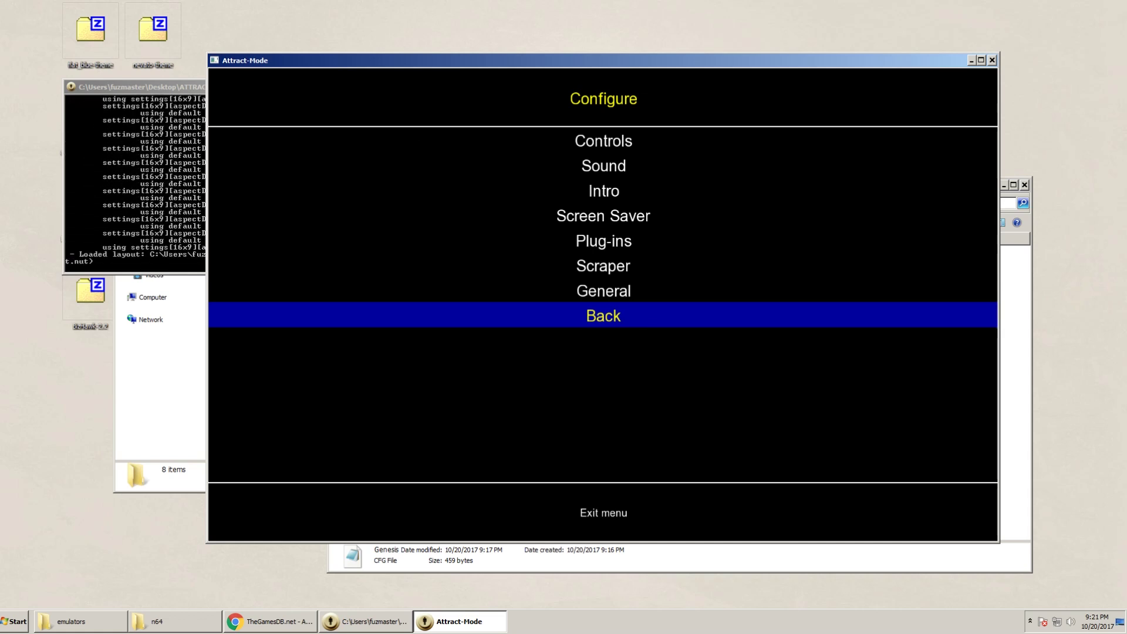
key("Down")
key("Down")
key("Down")
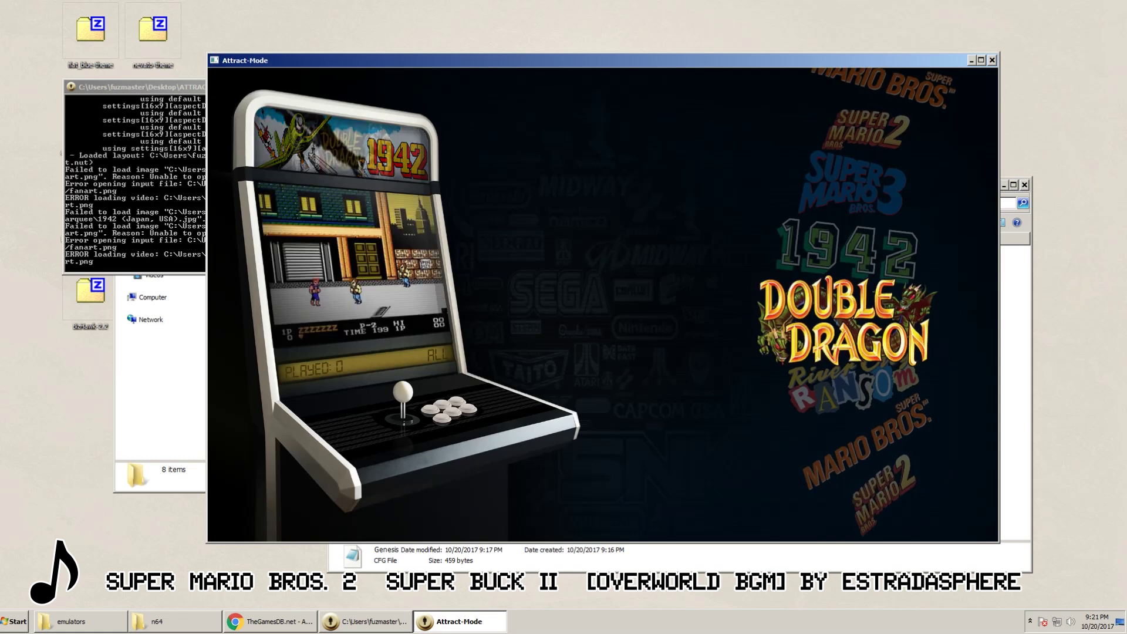
key("Down")
key("Down")
key("Down")
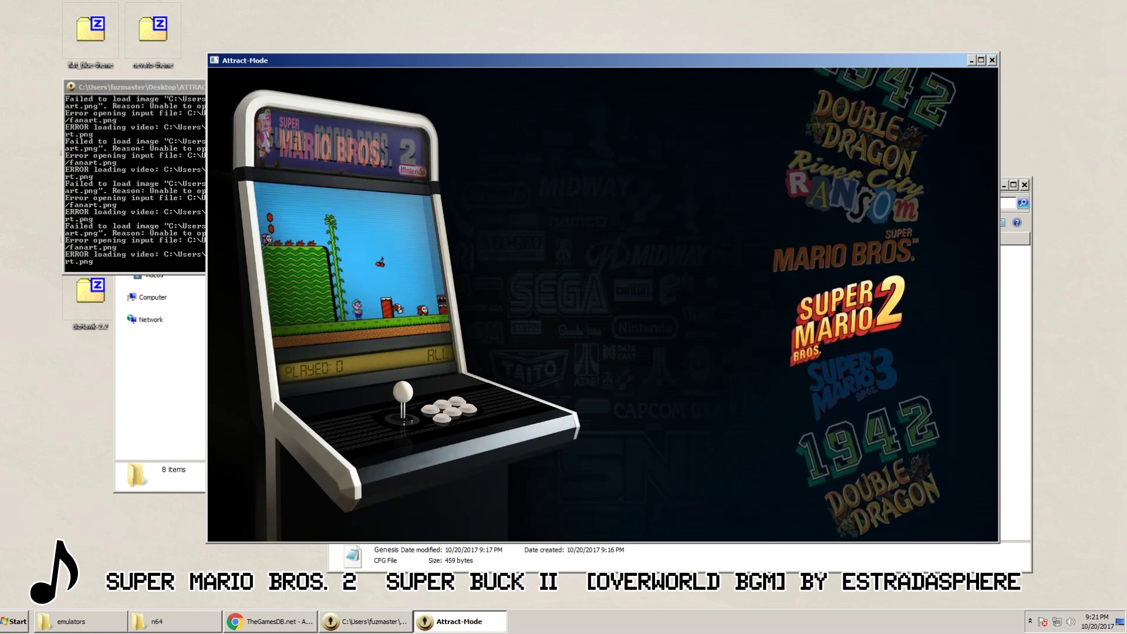
key("Down")
key("Down")
key("Down")
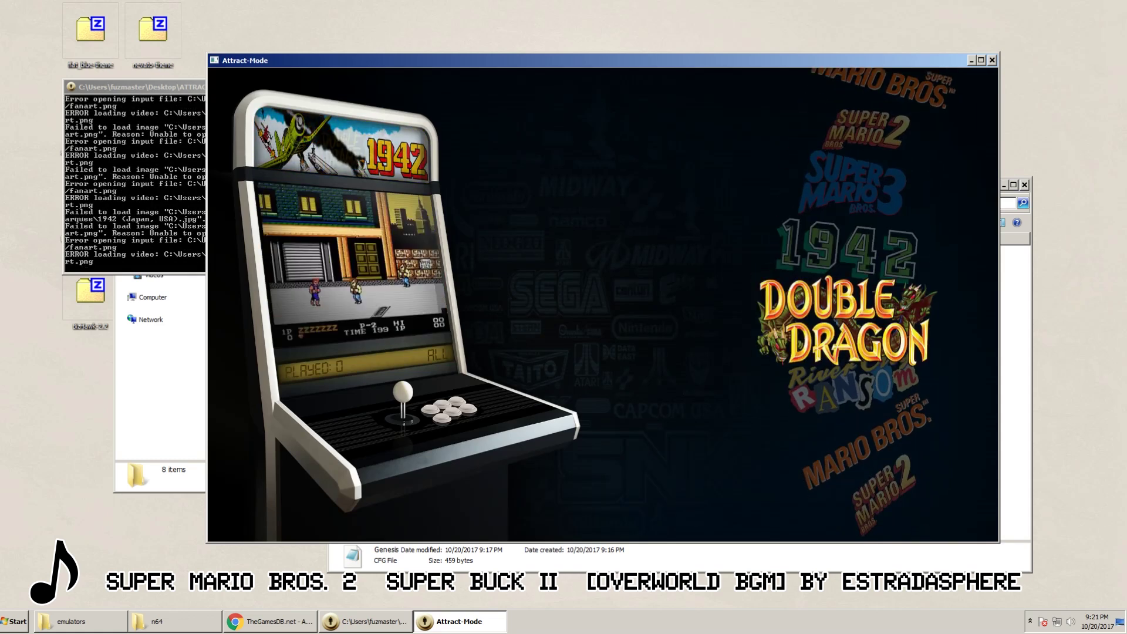
Switch to the Genesis display and browse its games and artwork
key("Right")
key("Down")
key("Down")
key("Down")
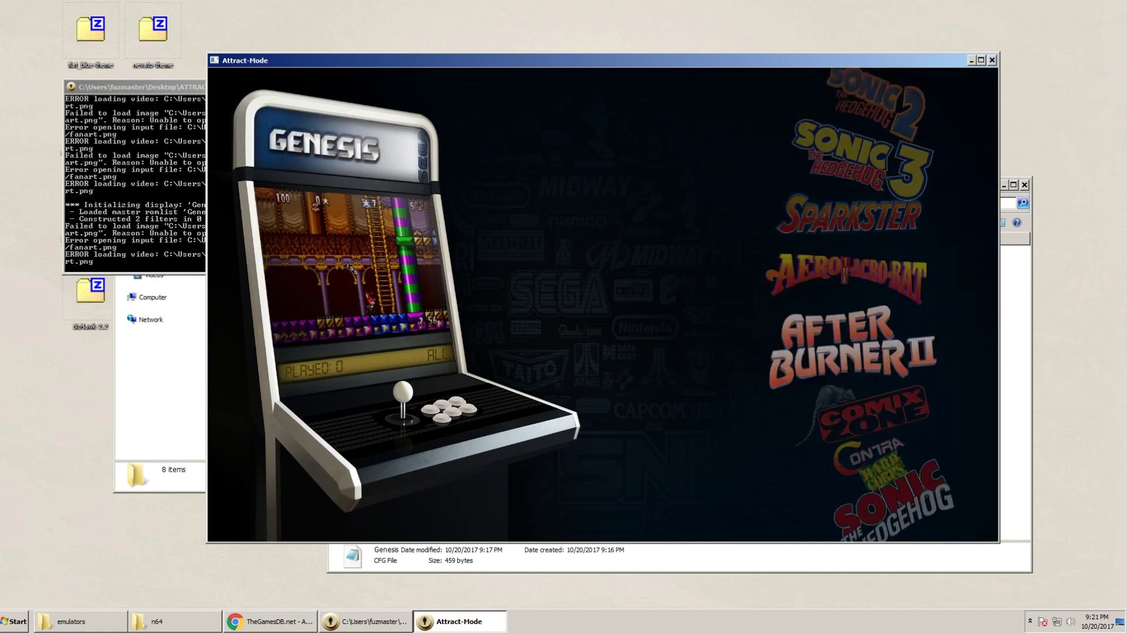
key("Up")
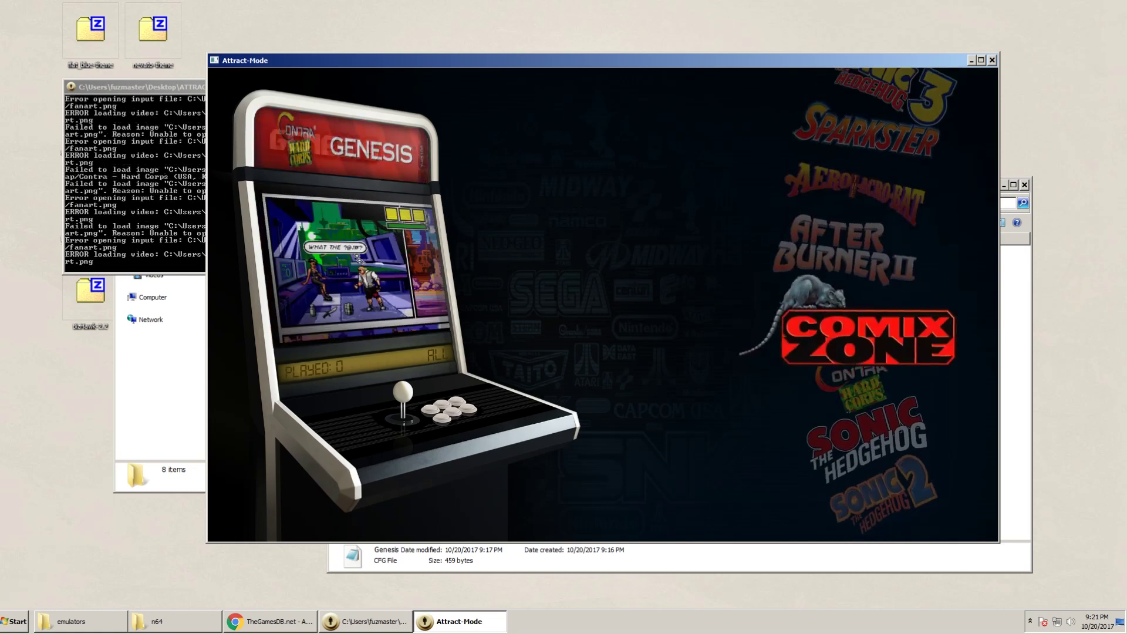
key("Up")
key("Up")
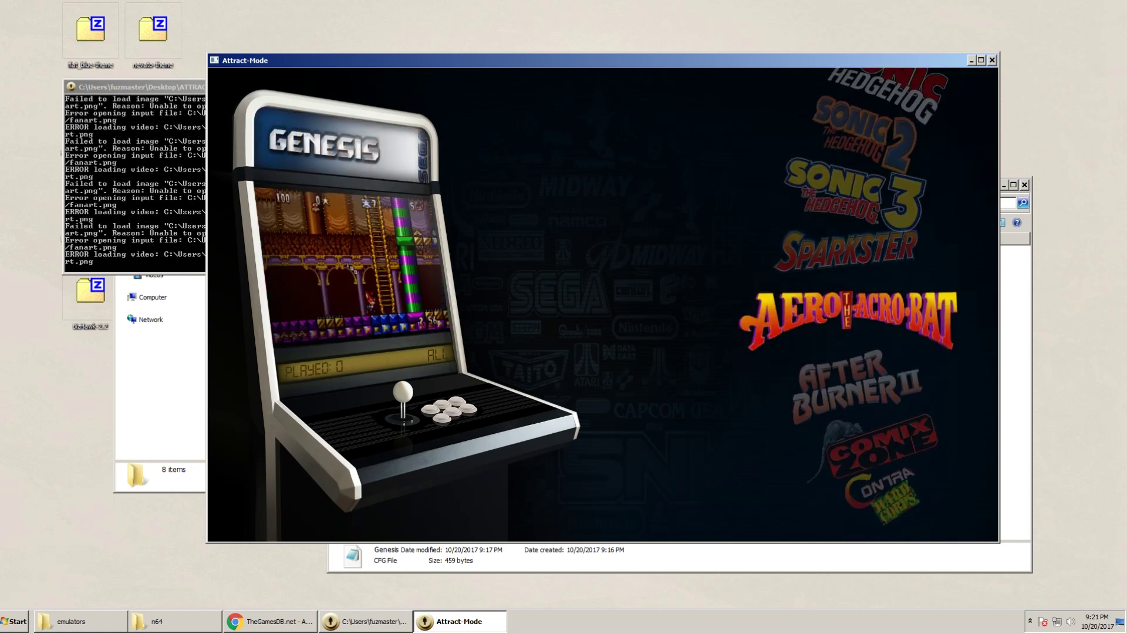
key("Up")
key("Up")
key("Up")
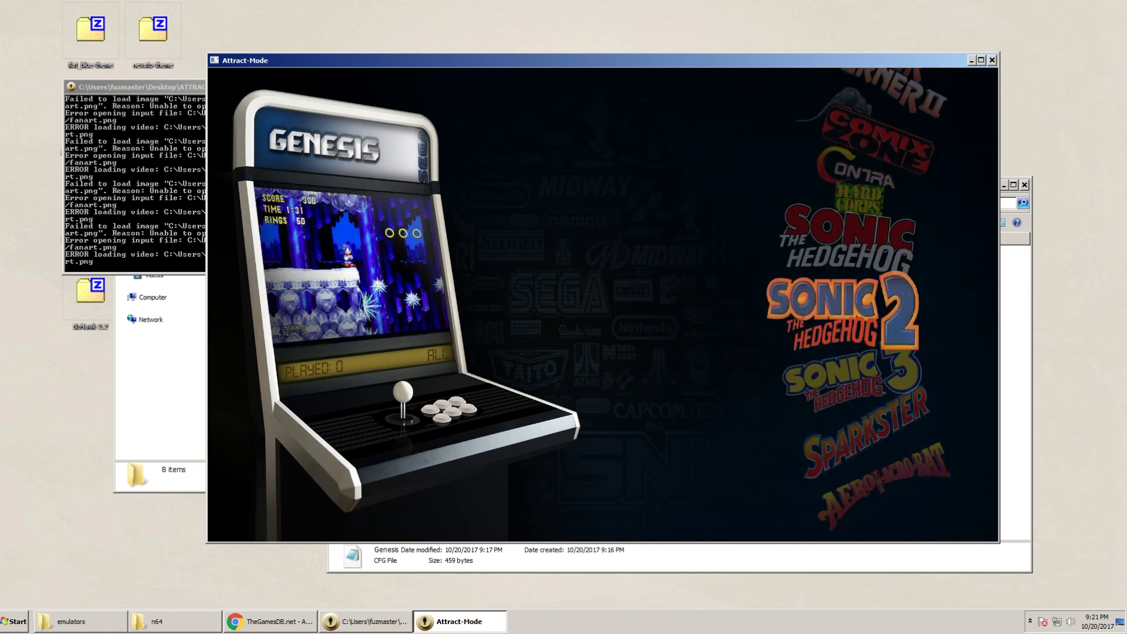
key("Up")
key("Down")
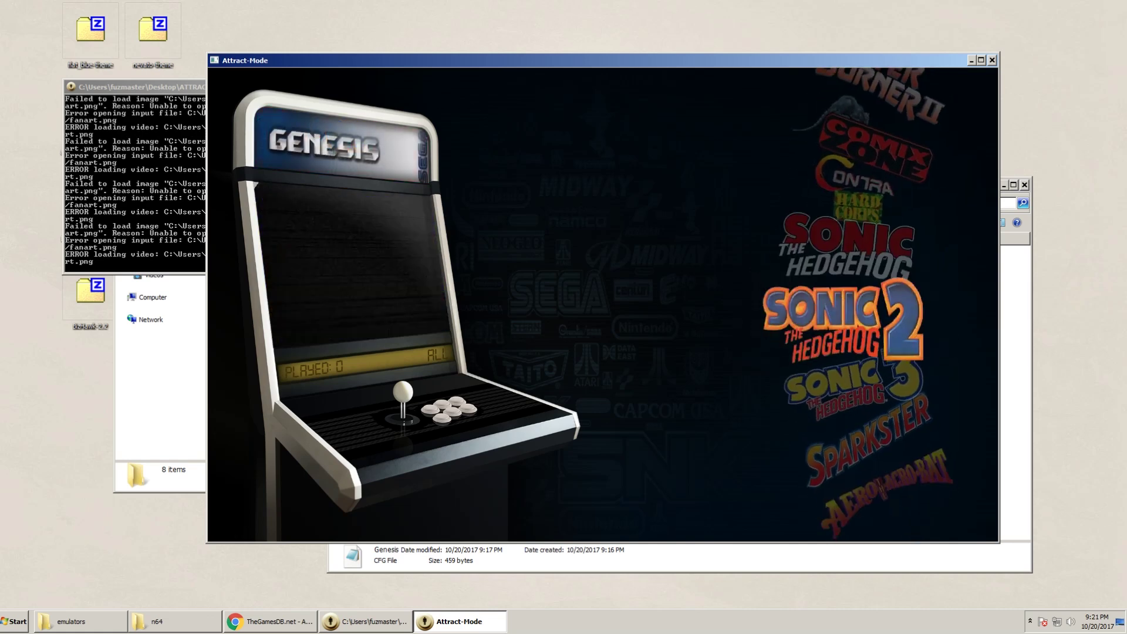
key("Up")
key("Up")
key("Up")
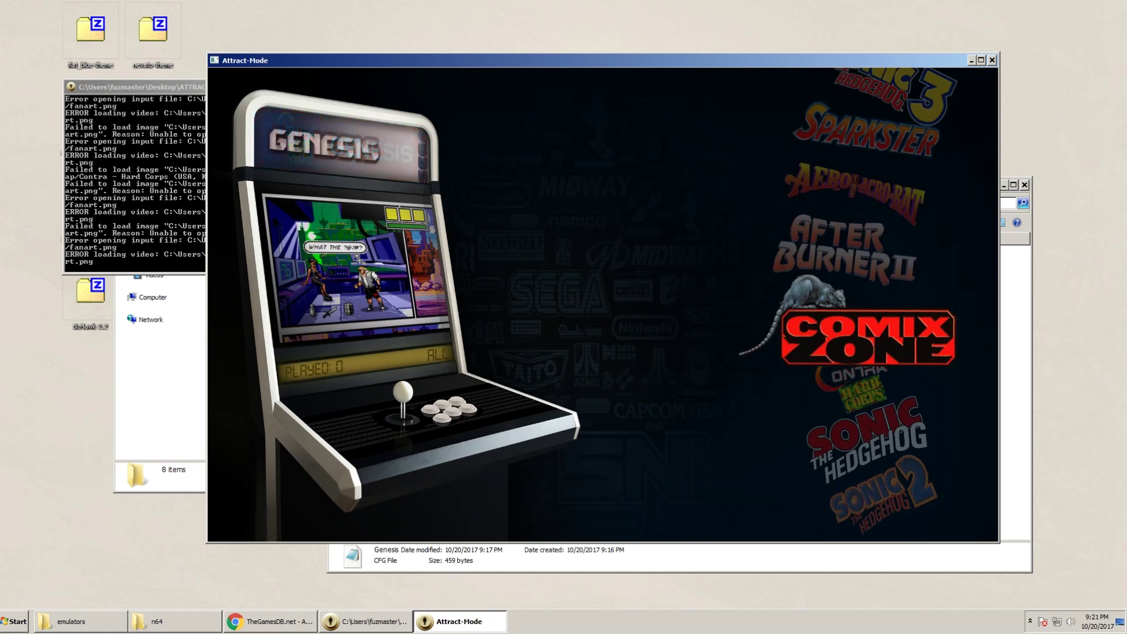
key("Up")
key("Down")
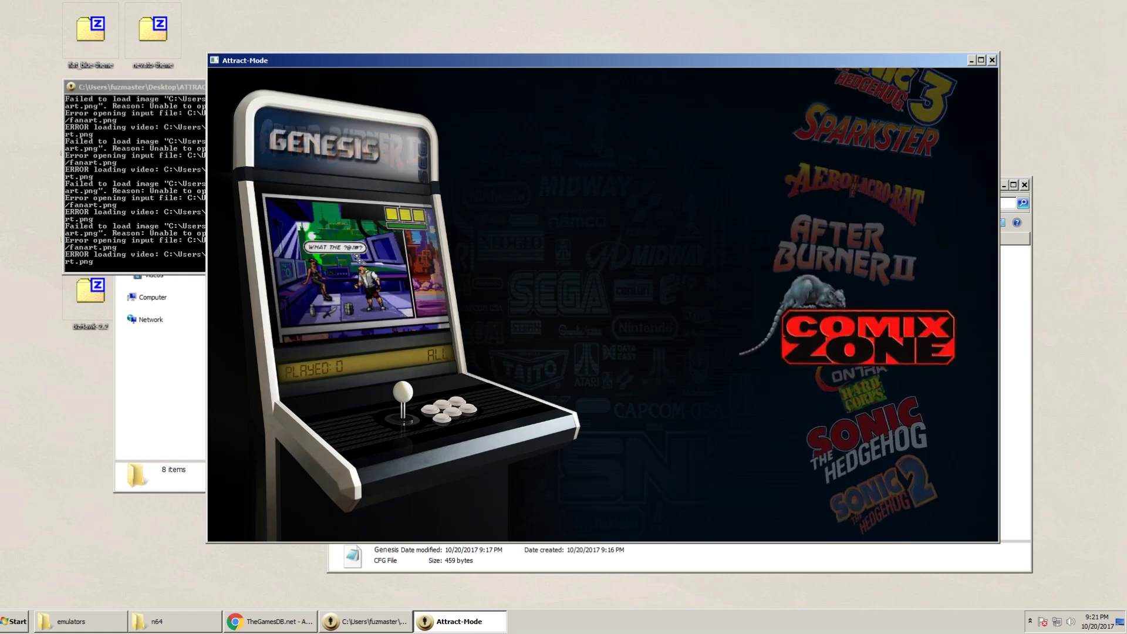
key("Up")
Return to the Nintendo display and launch Super Mario Bros
key("Left")
key("Left")
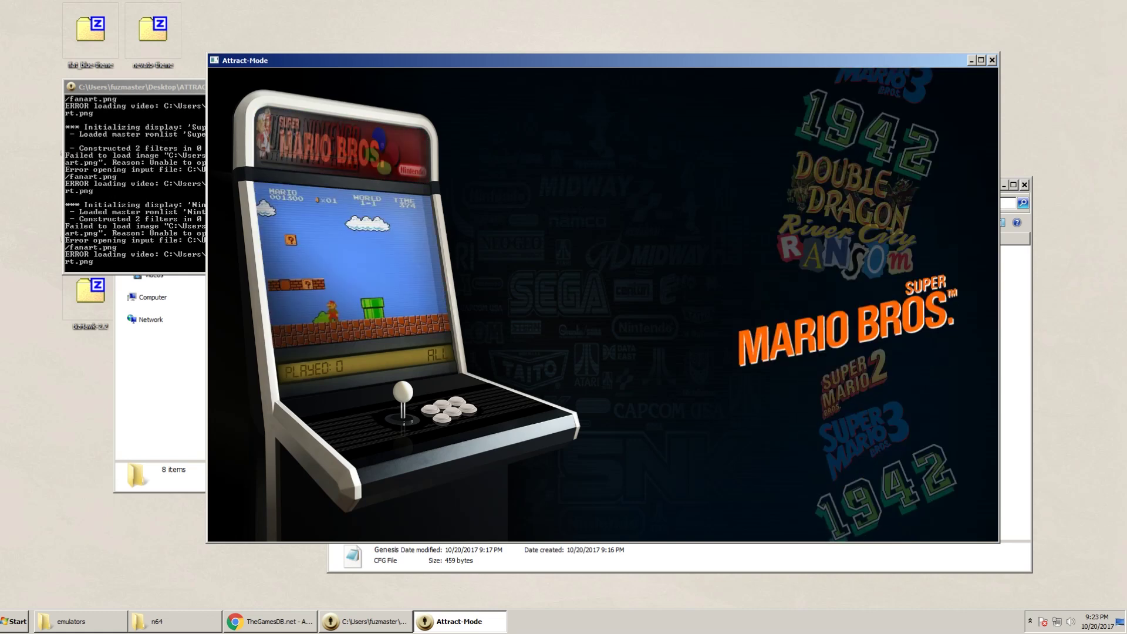
key("Down")
key("Up")
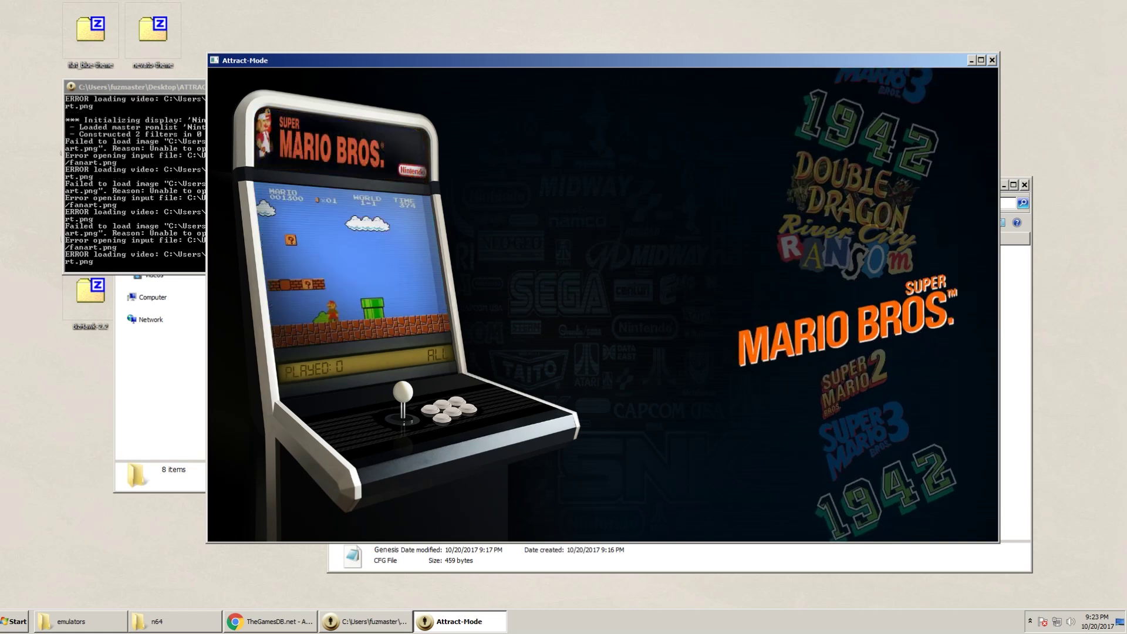
key("Return")
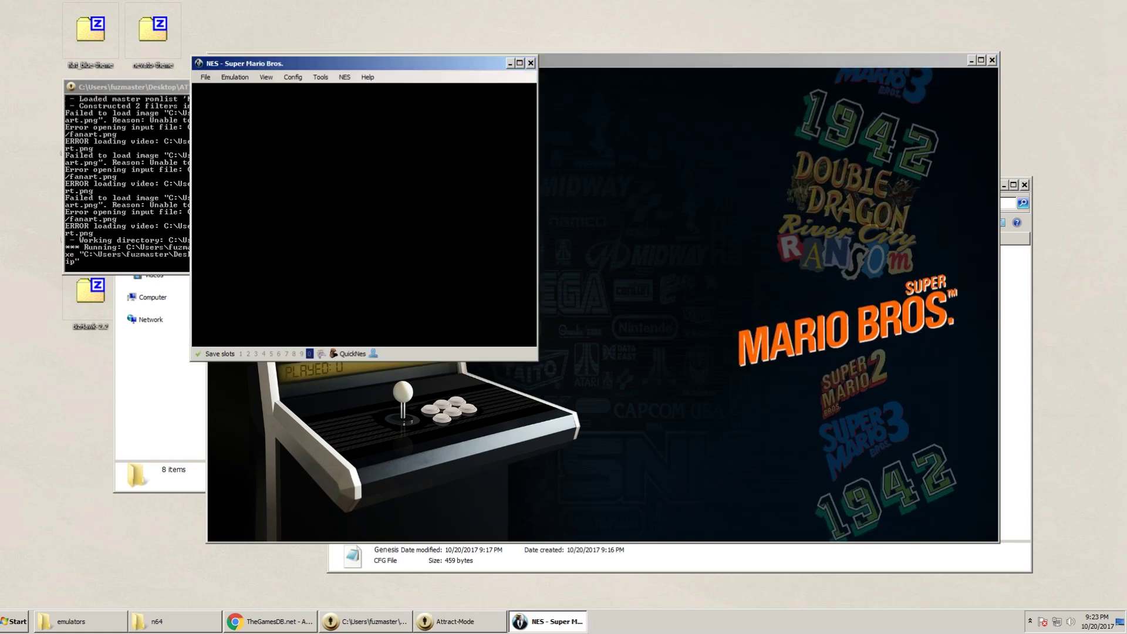
Browse the N64 and Psx displays, and test-launch Sonic The Hedgehog from the Genesis display
key("Escape")
key("Left")
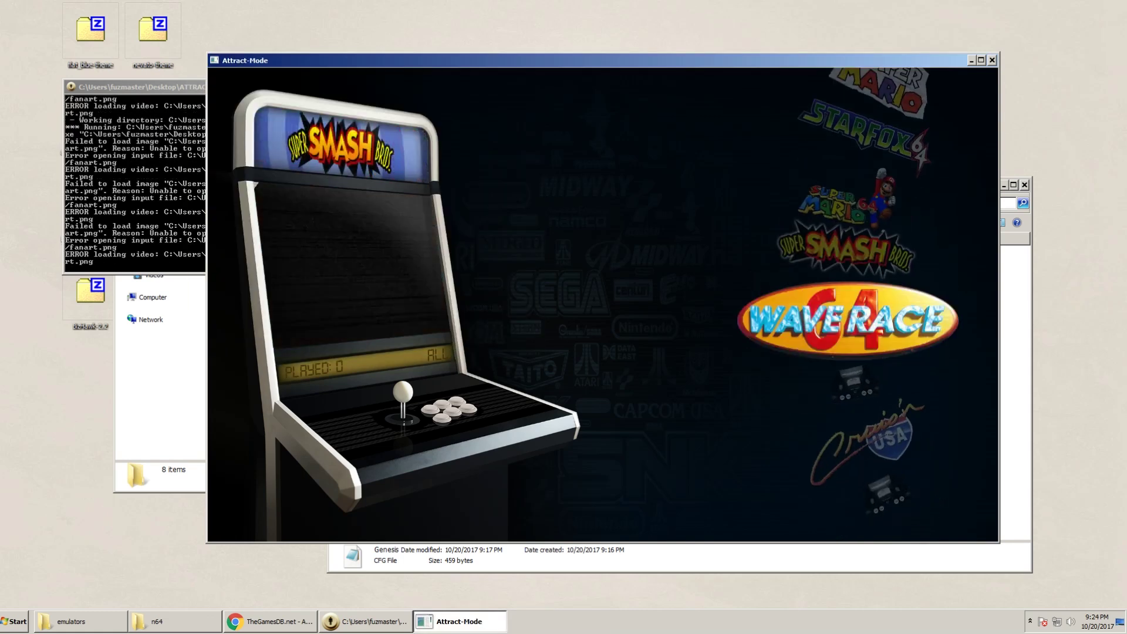
key("Left")
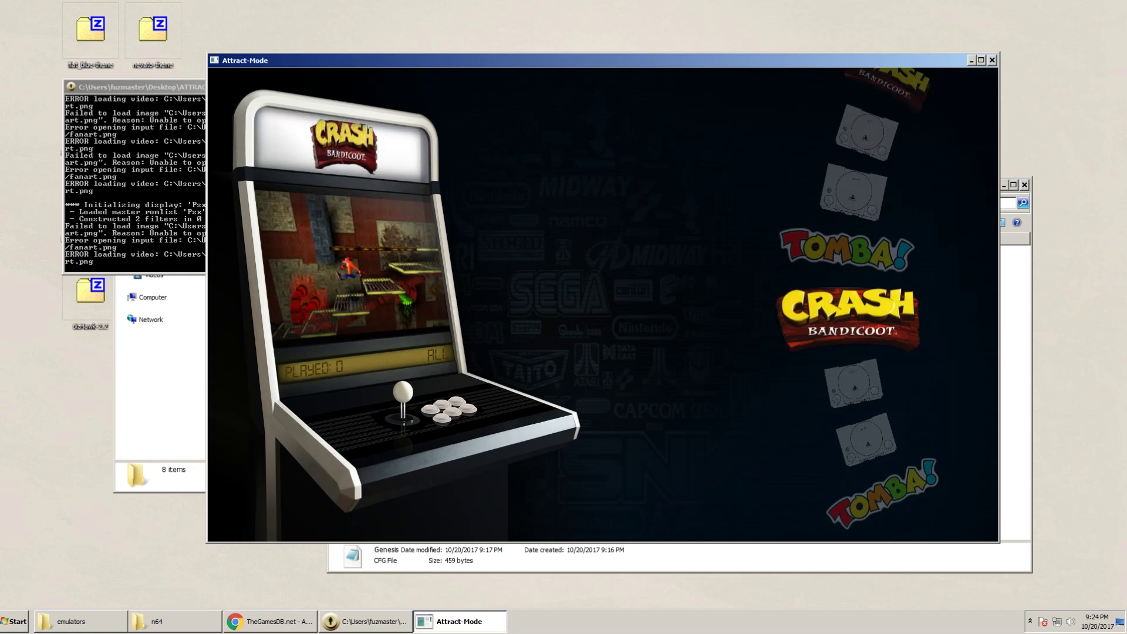
key("Return")
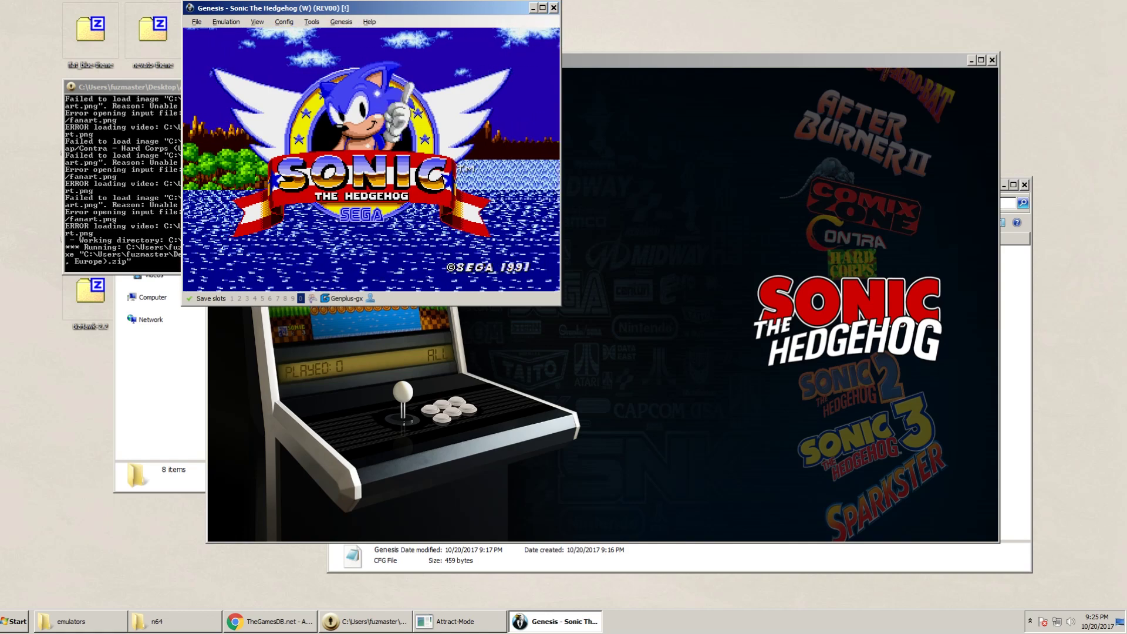
key("Escape")
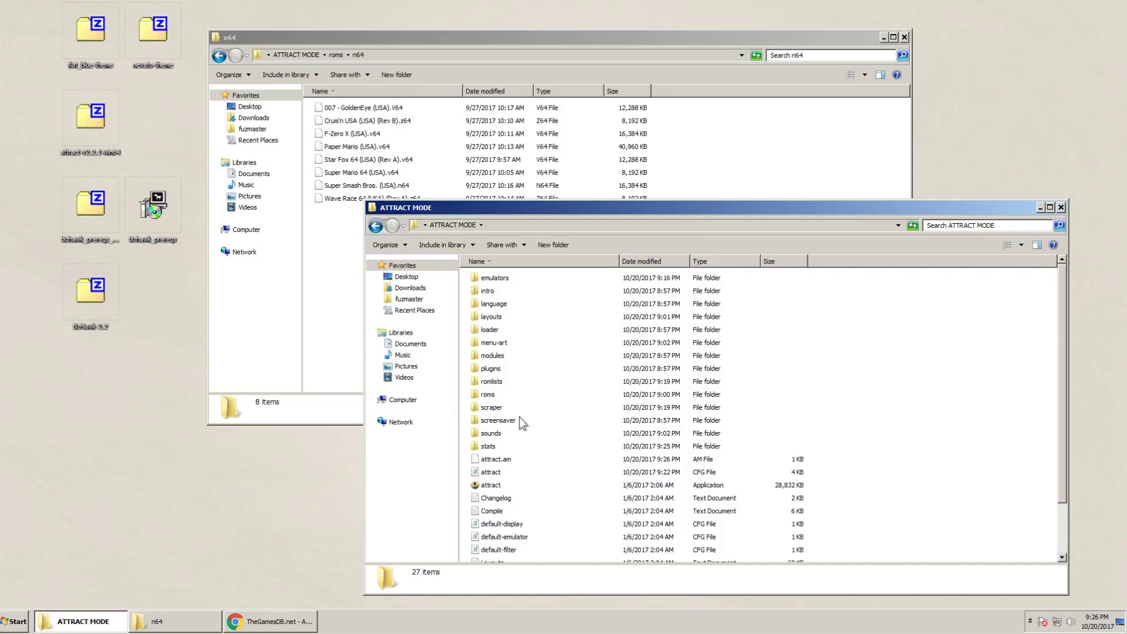
Open the N64 folder inside scraper and arrange its window alongside the roms\n64 folder window
double_click(492, 407)
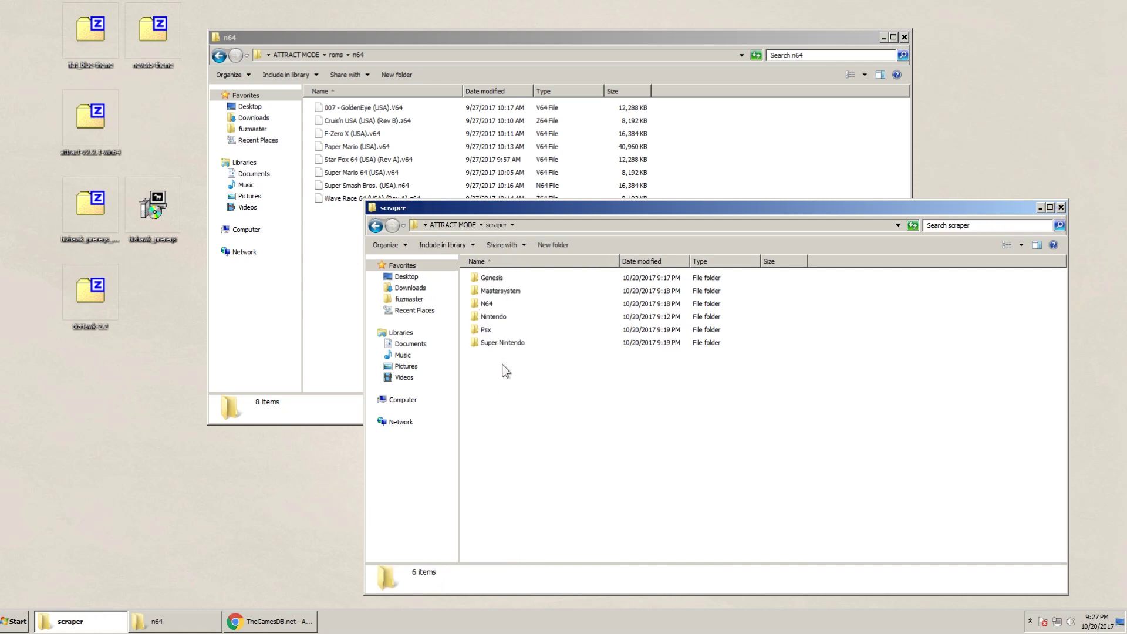
double_click(481, 347)
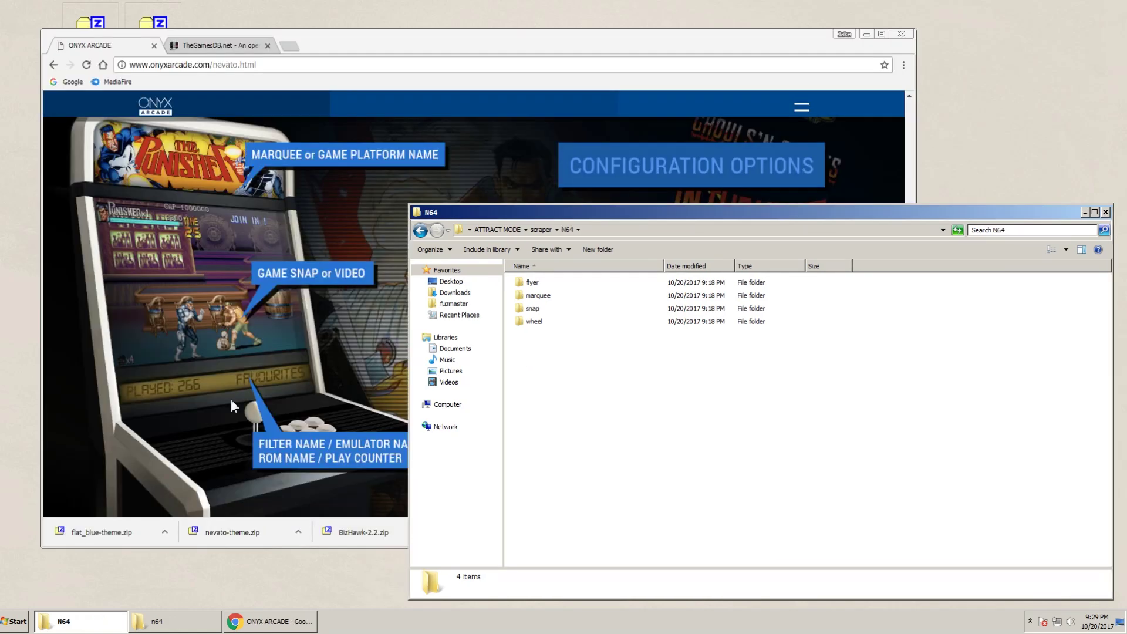
left_click(176, 622)
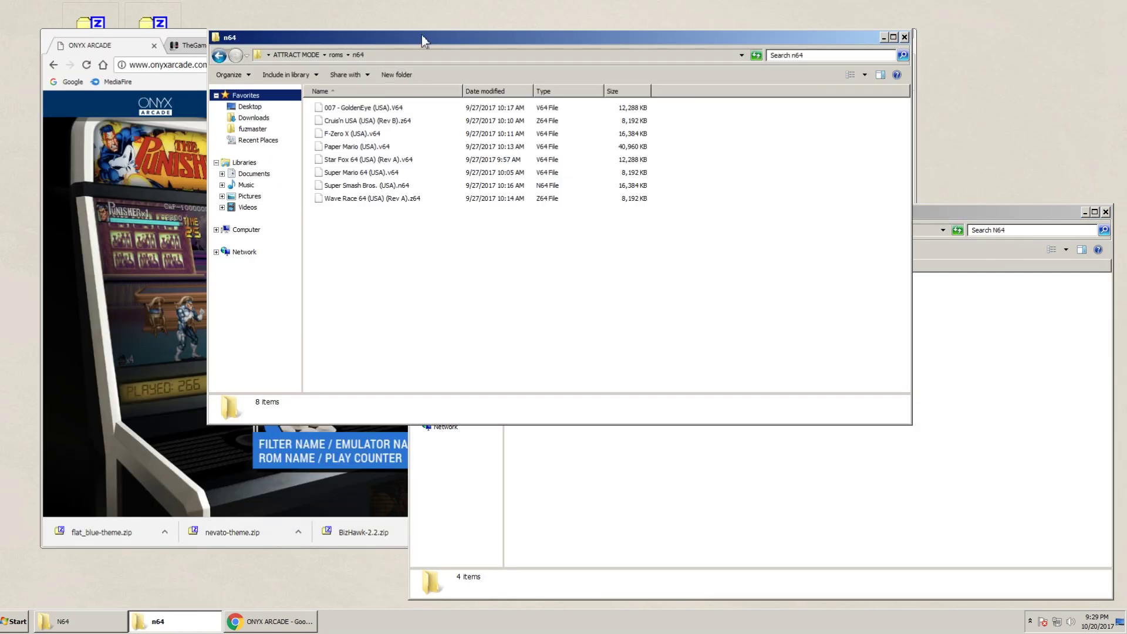
left_click_drag(422, 39, 243, 83)
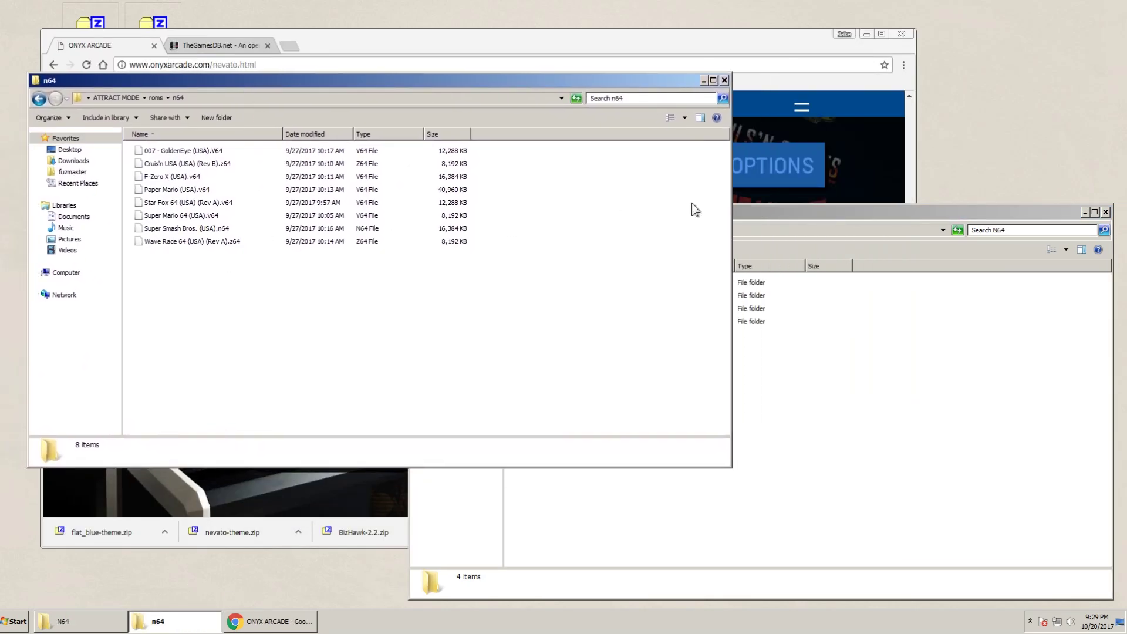
left_click_drag(787, 217, 406, 219)
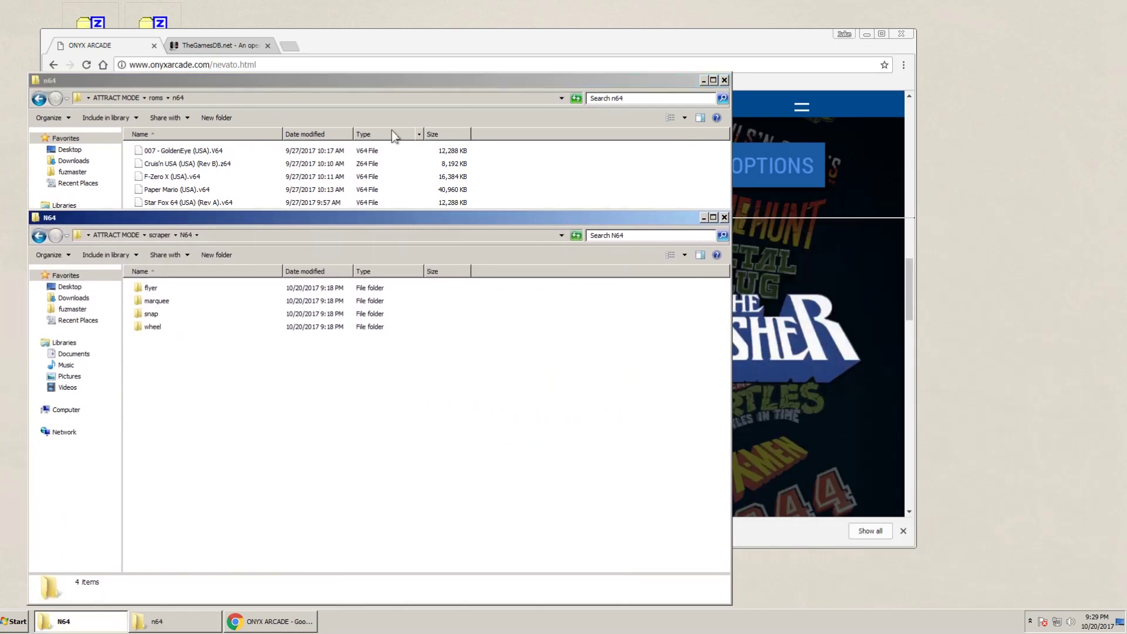
left_click_drag(369, 89, 681, 72)
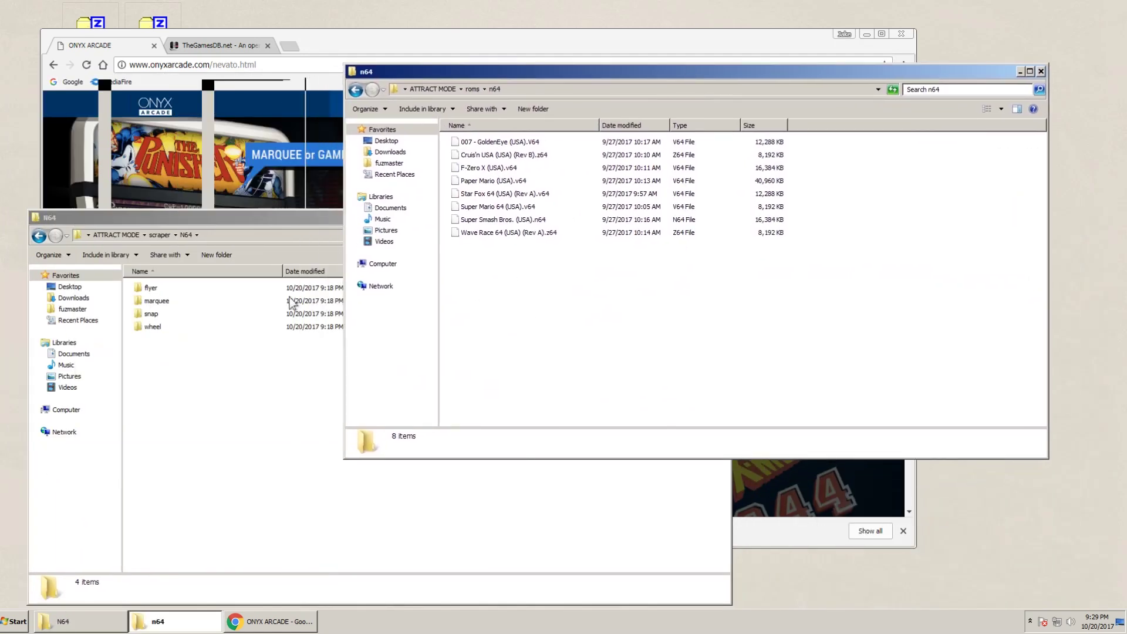
Create four folders named flyer, marquee, snap and wheel in the roms\n64 folder
left_click(569, 109)
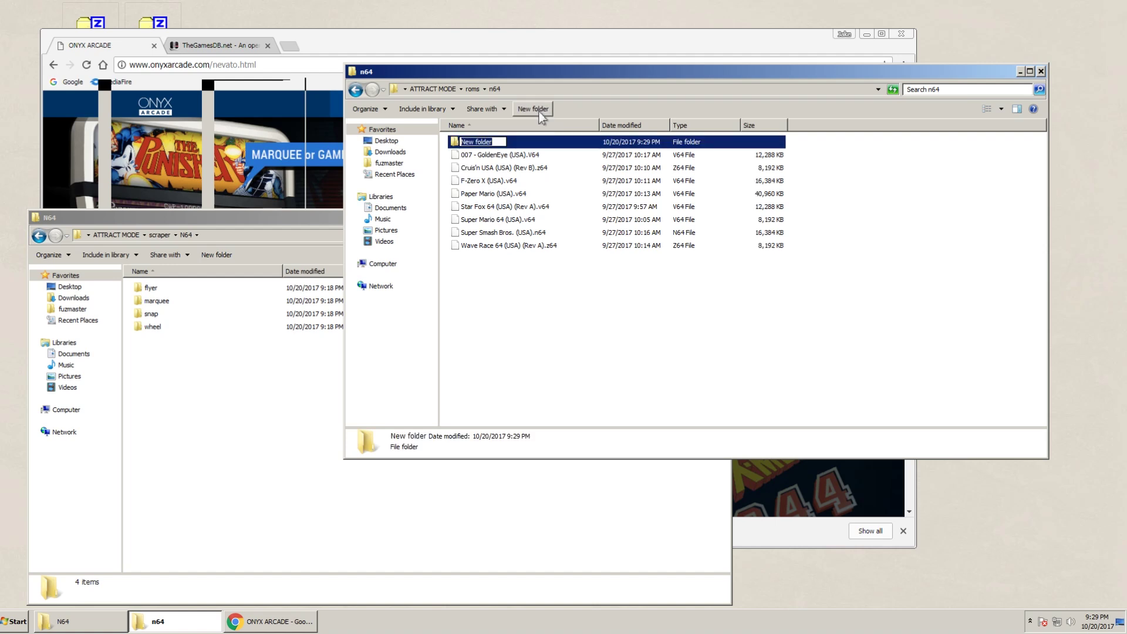
type("flyer")
key("Return")
left_click(569, 109)
type("marquee")
left_click(569, 109)
type("snap")
key("Return")
left_click(569, 109)
type("wheel")
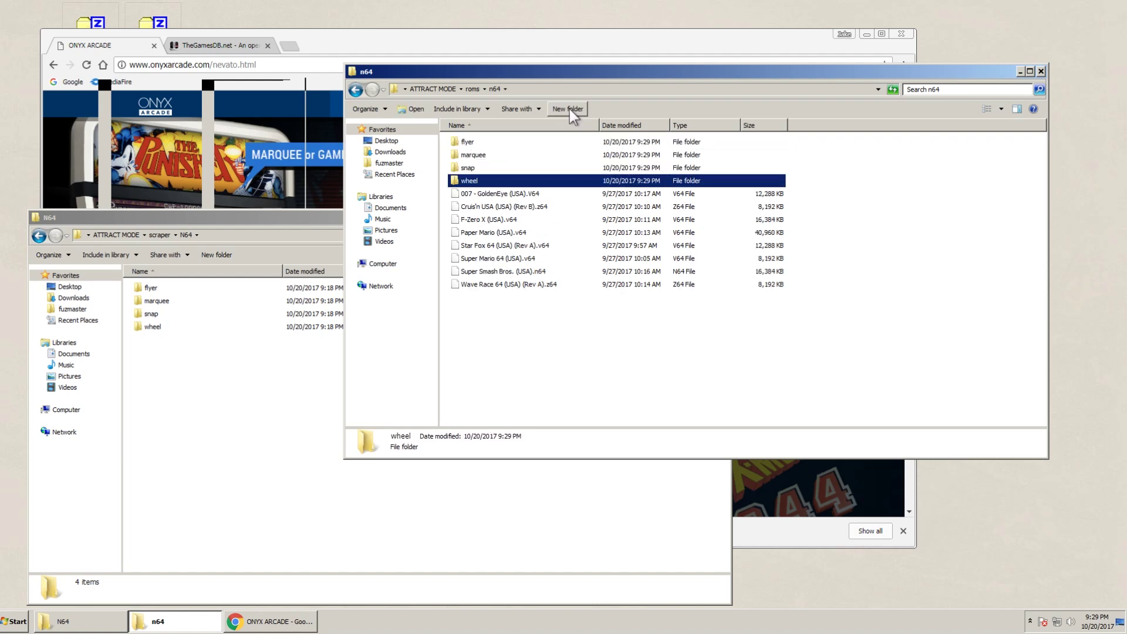
left_click(520, 320)
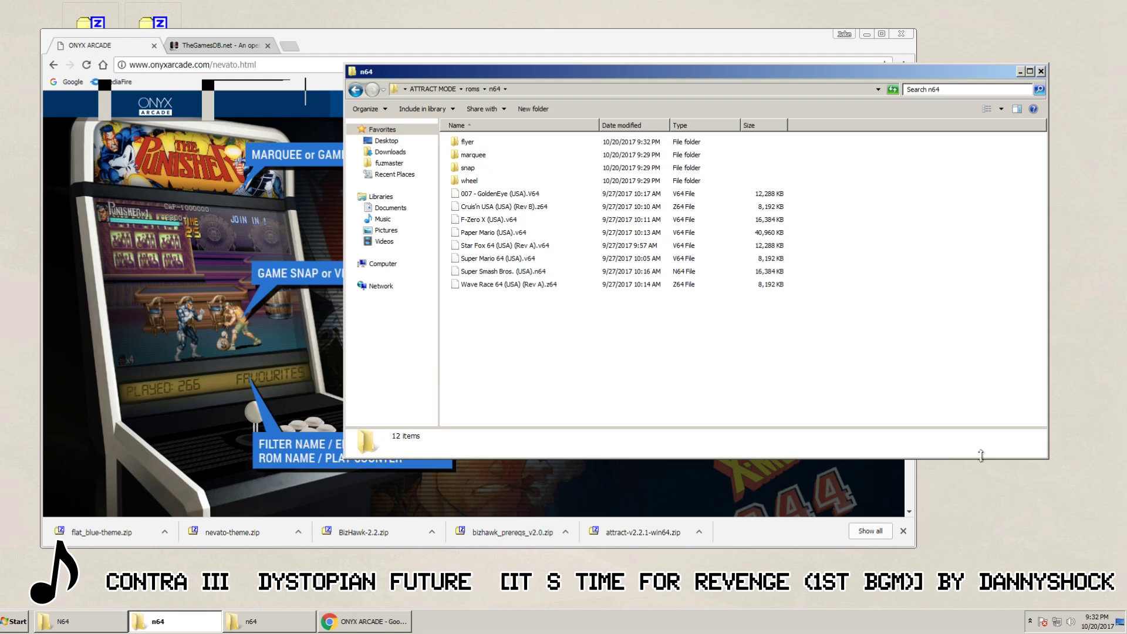
Open the roms\n64\flyer folder and look through its game images, starting with 007 - GoldenEye
double_click(463, 143)
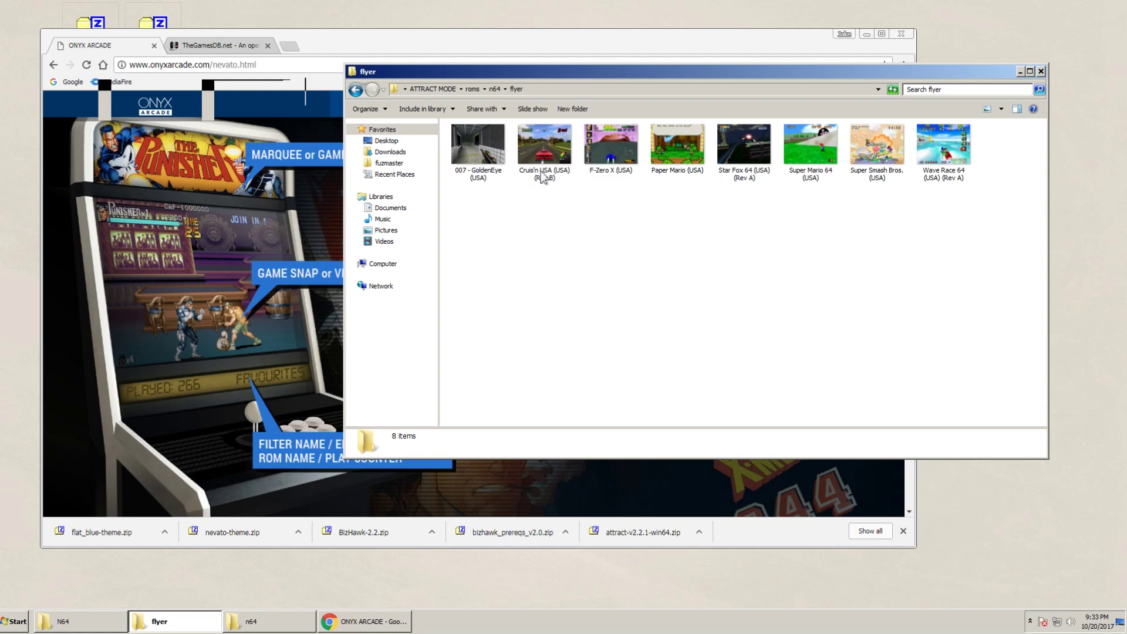
double_click(501, 159)
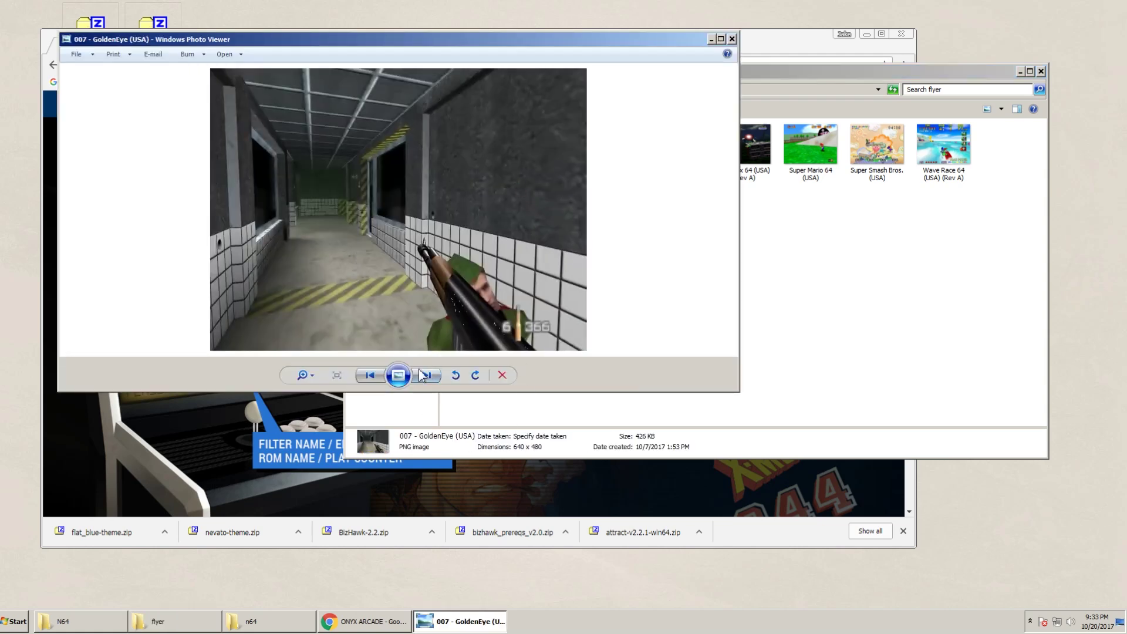
left_click(424, 375)
left_click(421, 380)
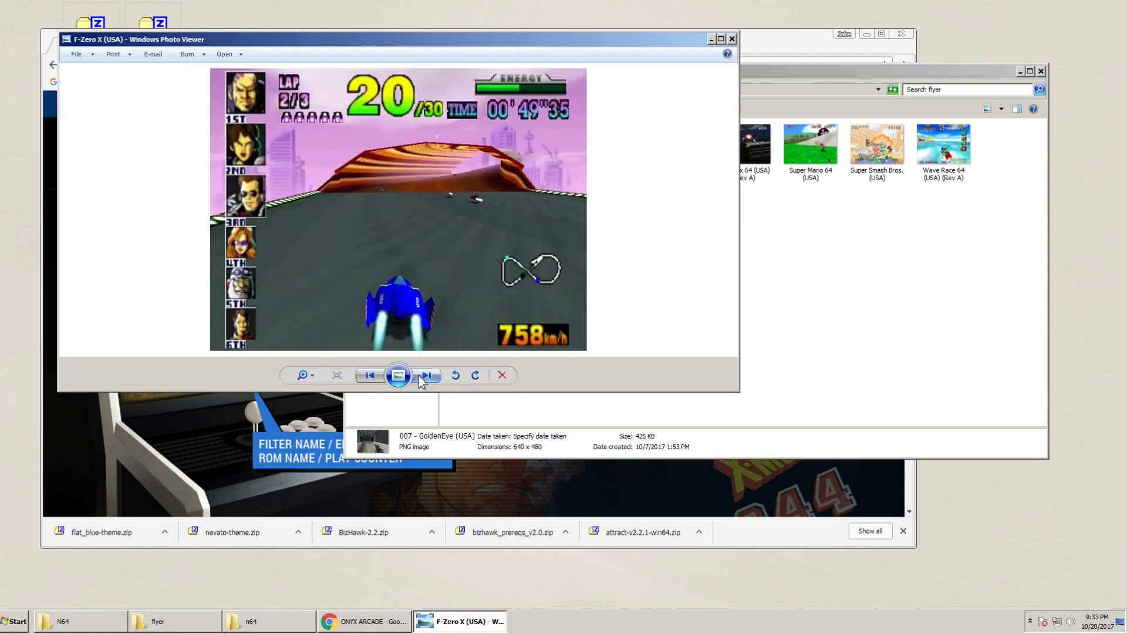
left_click(422, 381)
left_click(422, 381)
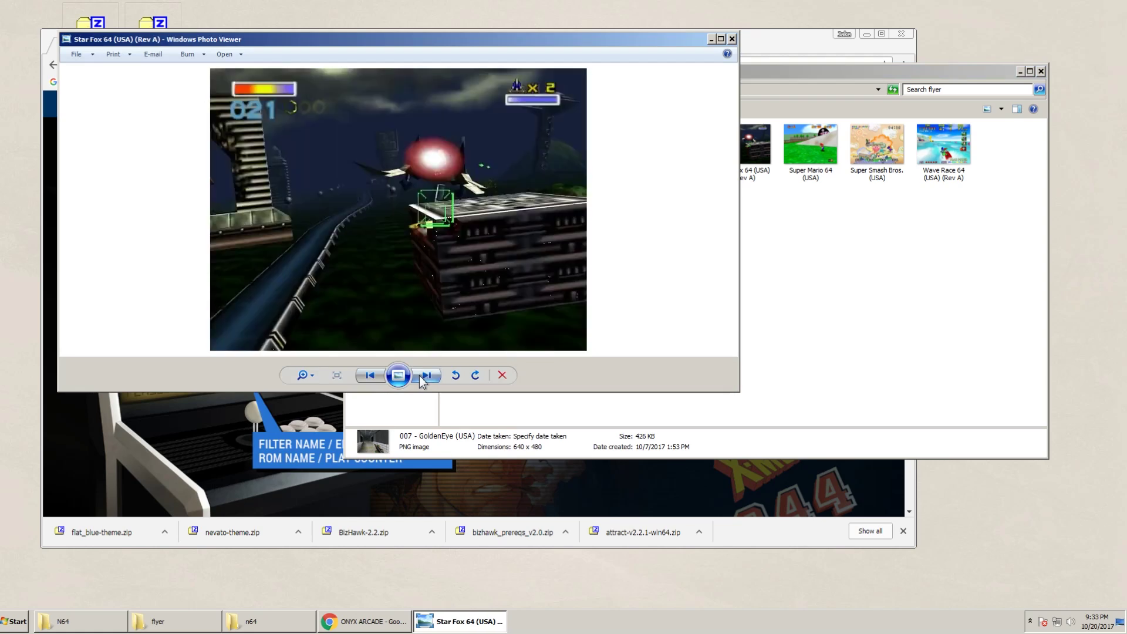
left_click(423, 380)
key("alt+F4")
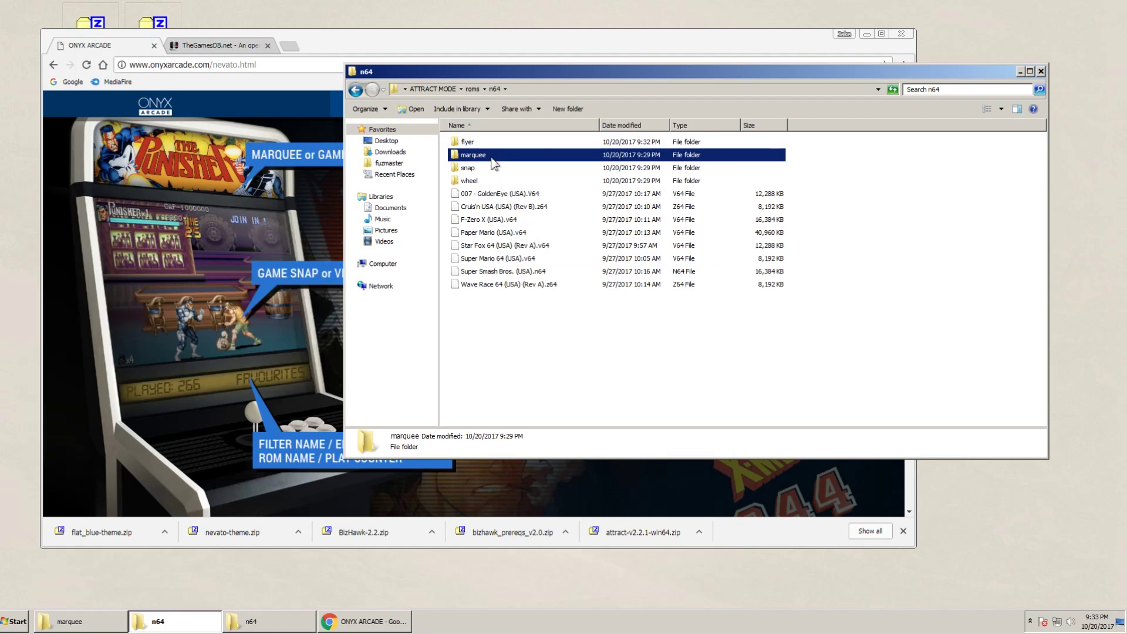
Paste the copied N64 marquee image into the roms\n64\marquee folder
double_click(492, 157)
key("ctrl+v")
left_click(544, 235)
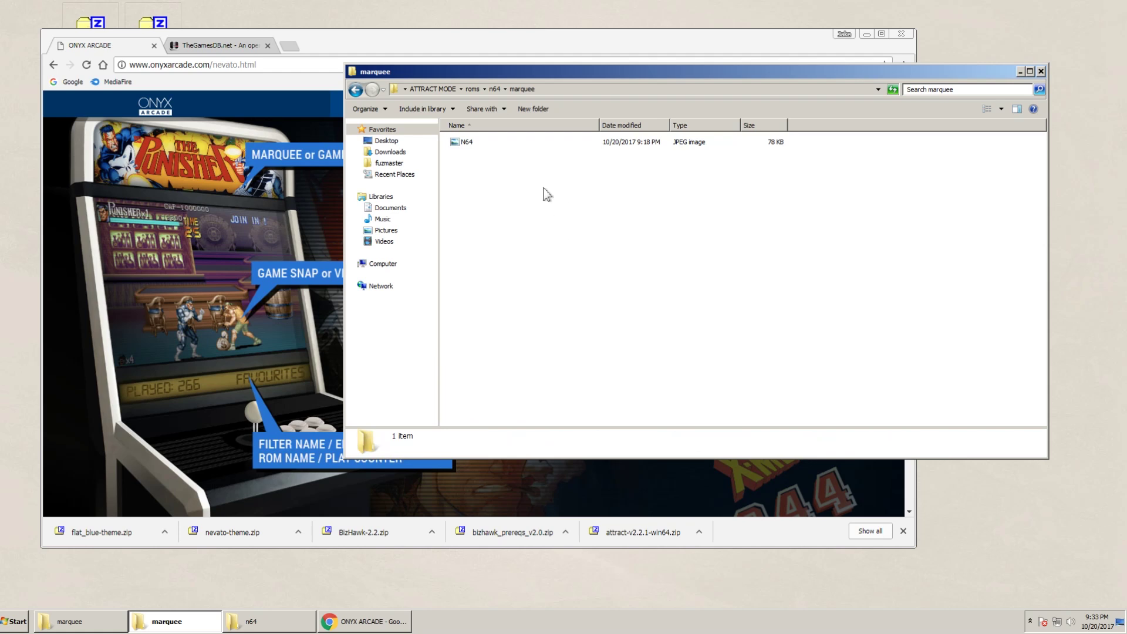
left_click(544, 144)
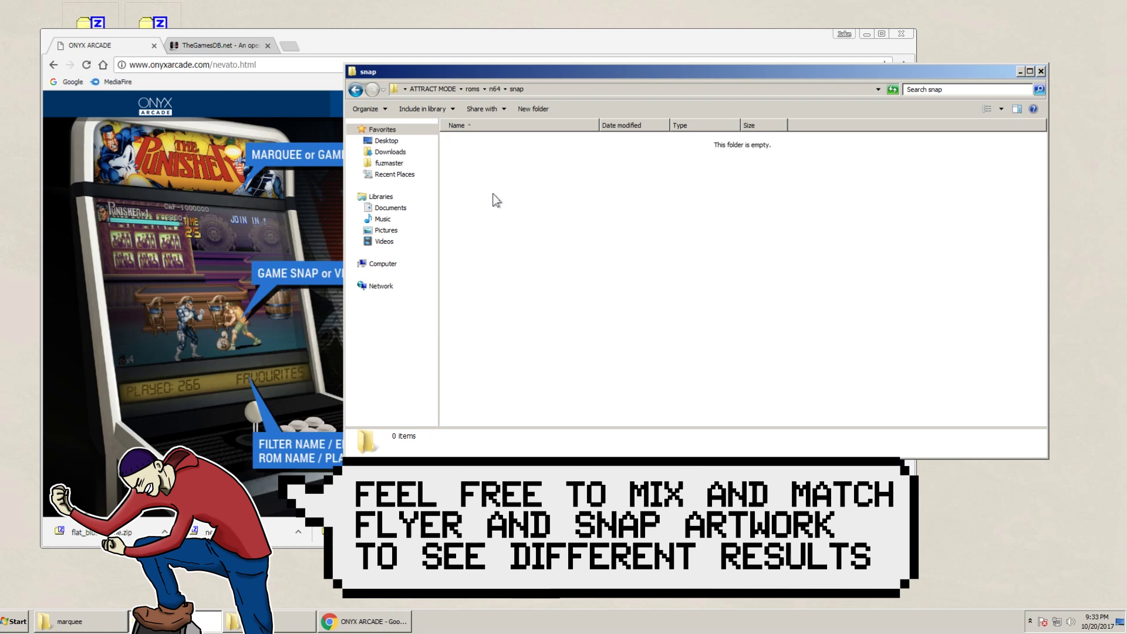
Check the nevato layout's artwork placement diagram on the Onyx Arcade page and return to the n64 rom folder
left_click(585, 488)
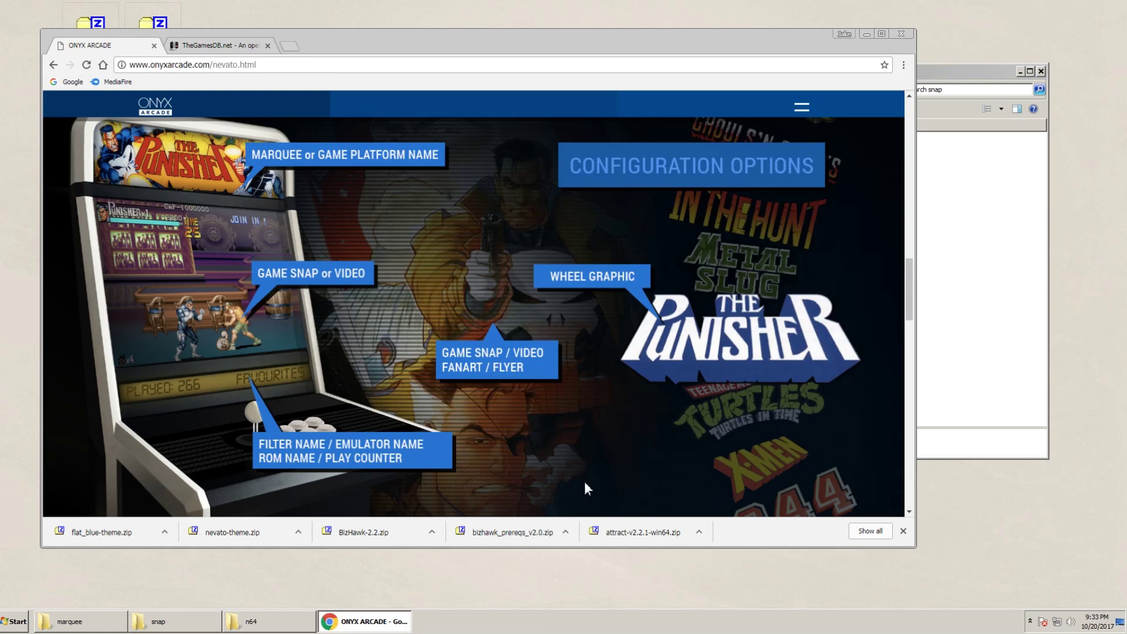
key("alt+Tab")
key("alt+Up")
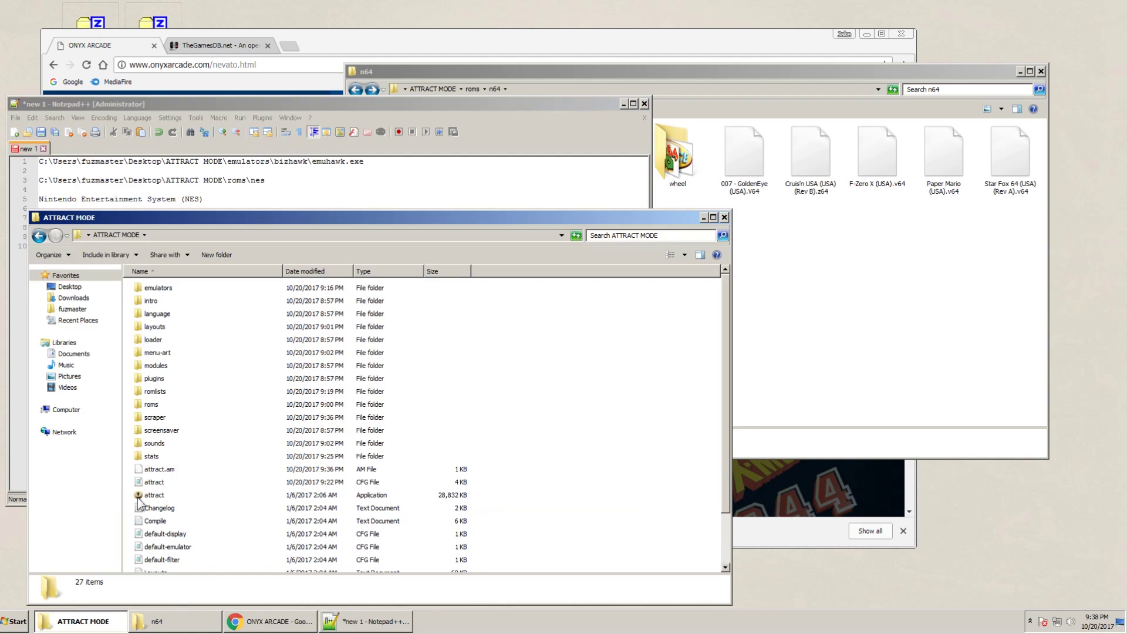
Start Attract-Mode from the ATTRACT MODE folder and open the emulator configuration list
double_click(154, 495)
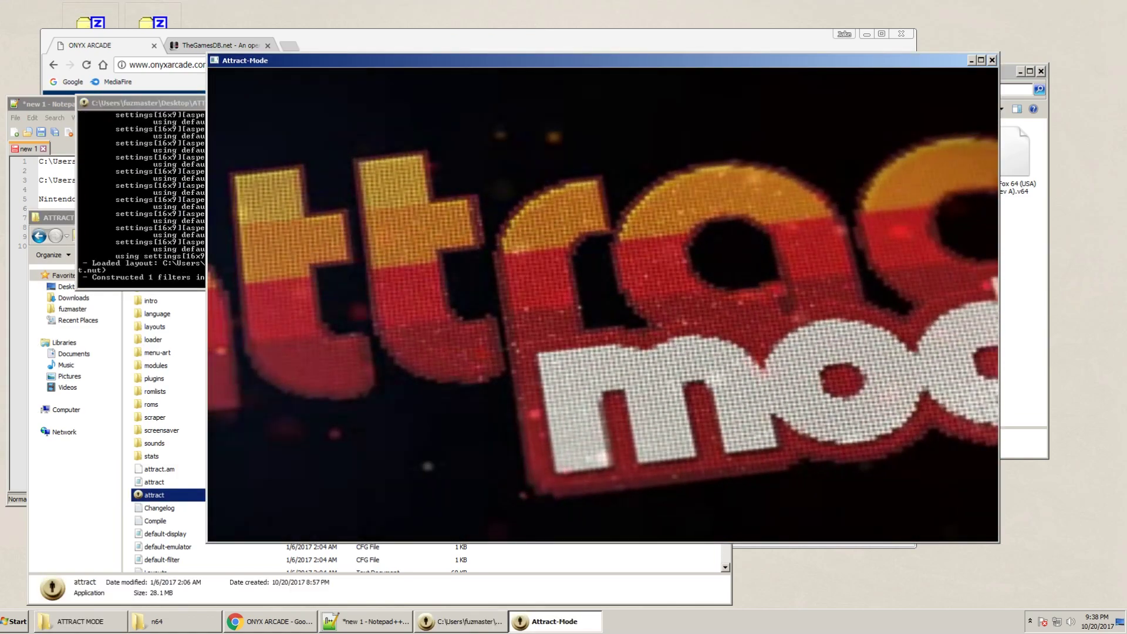
key("Tab")
key("Up")
key("Up")
key("Up")
key("Up")
key("Up")
key("Return")
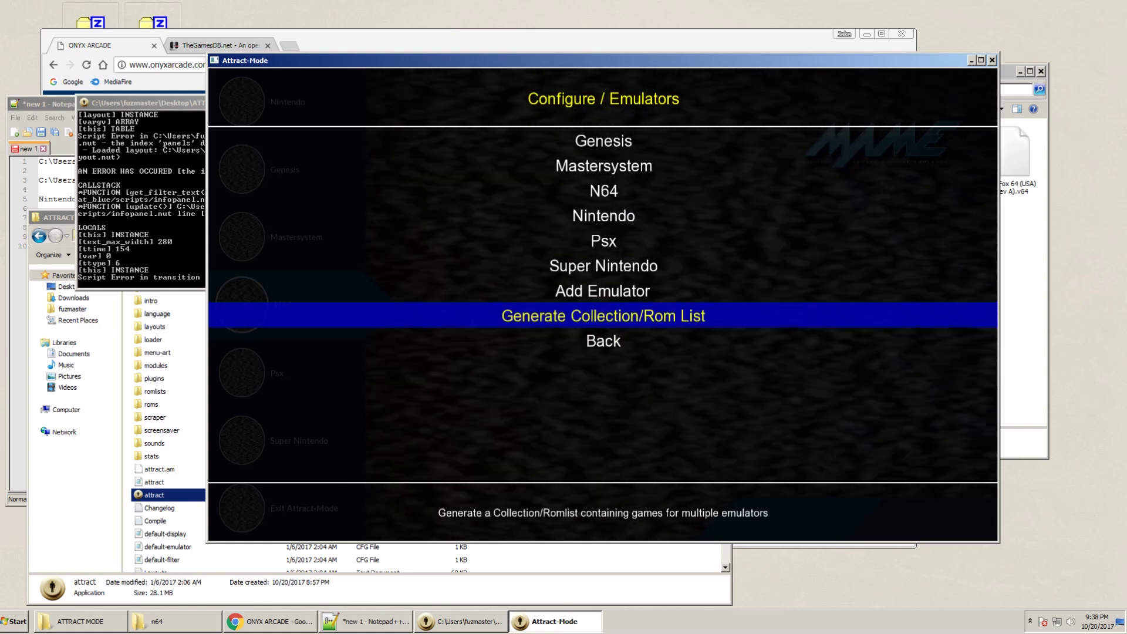
Open the N64 emulator's settings for editing
key("Up")
key("Up")
key("Up")
key("Up")
key("Up")
key("Return")
Set the N64 flyer artwork path to the ATTRACT MODE\roms\n64\flyer path from the Notepad++ notes
key("Down")
key("Down")
key("Down")
key("Down")
key("Down")
key("Down")
key("Down")
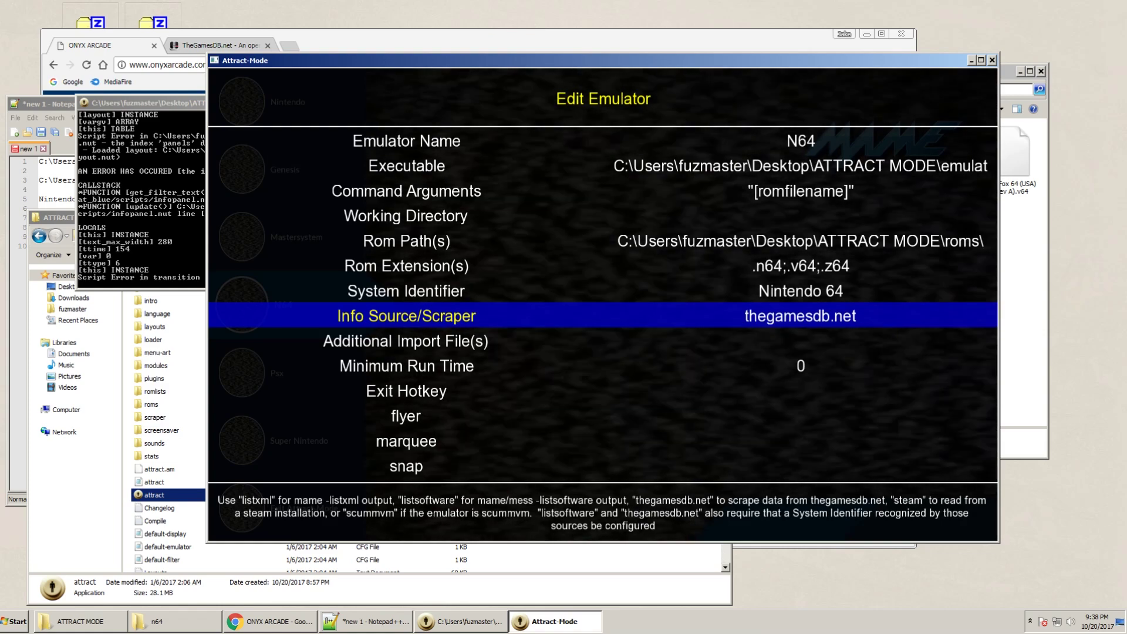
key("Down")
key("Down")
key("Down")
key("Down")
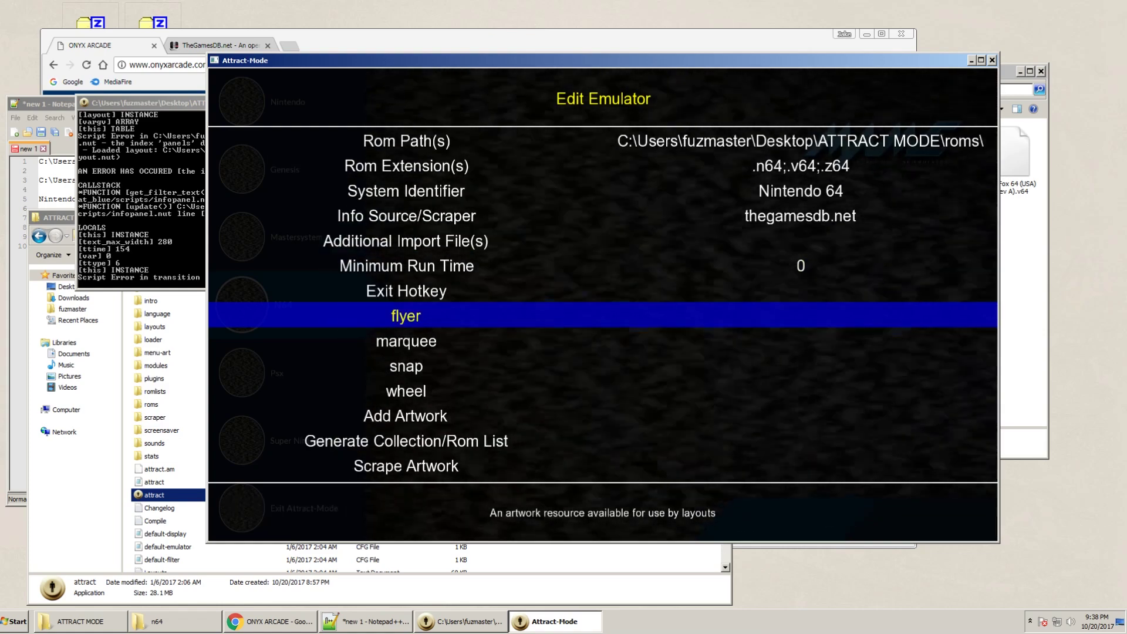
key("Return")
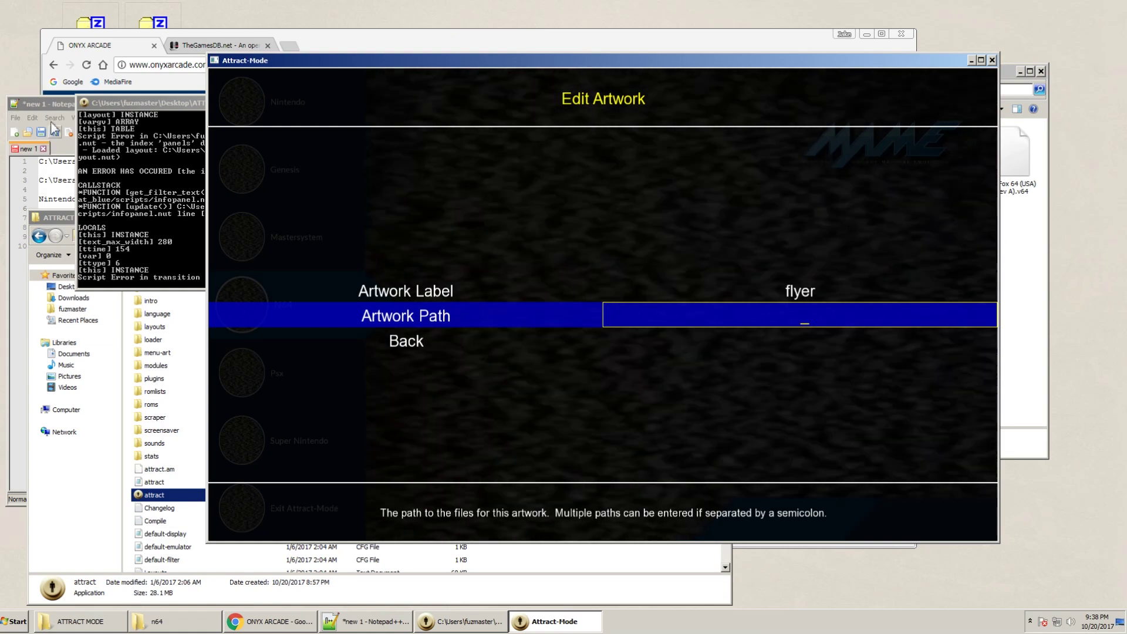
left_click(53, 103)
left_click_drag(294, 217, 75, 216)
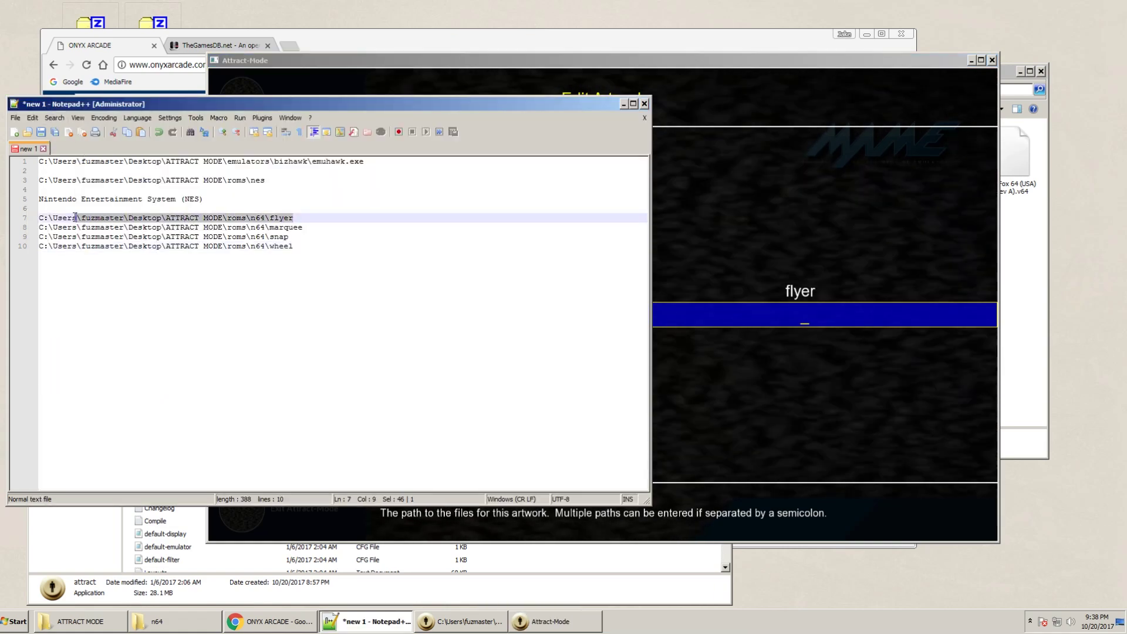
key("alt+Tab")
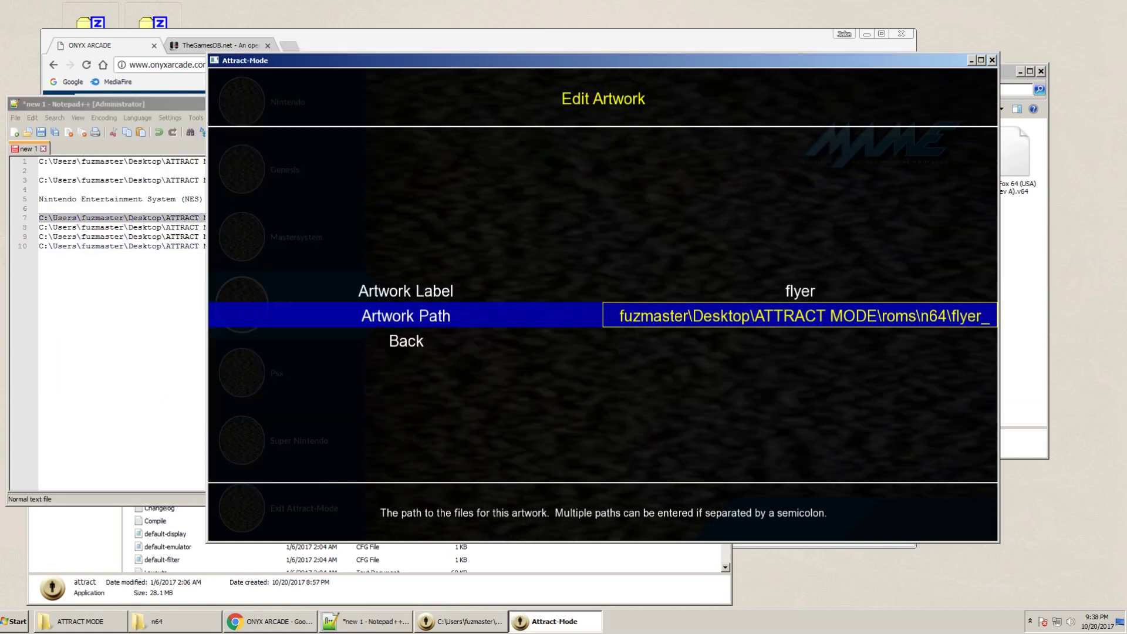
key("Escape")
Set the N64 marquee artwork path to the ATTRACT MODE\roms\n64\marquee path from the notes
key("Down")
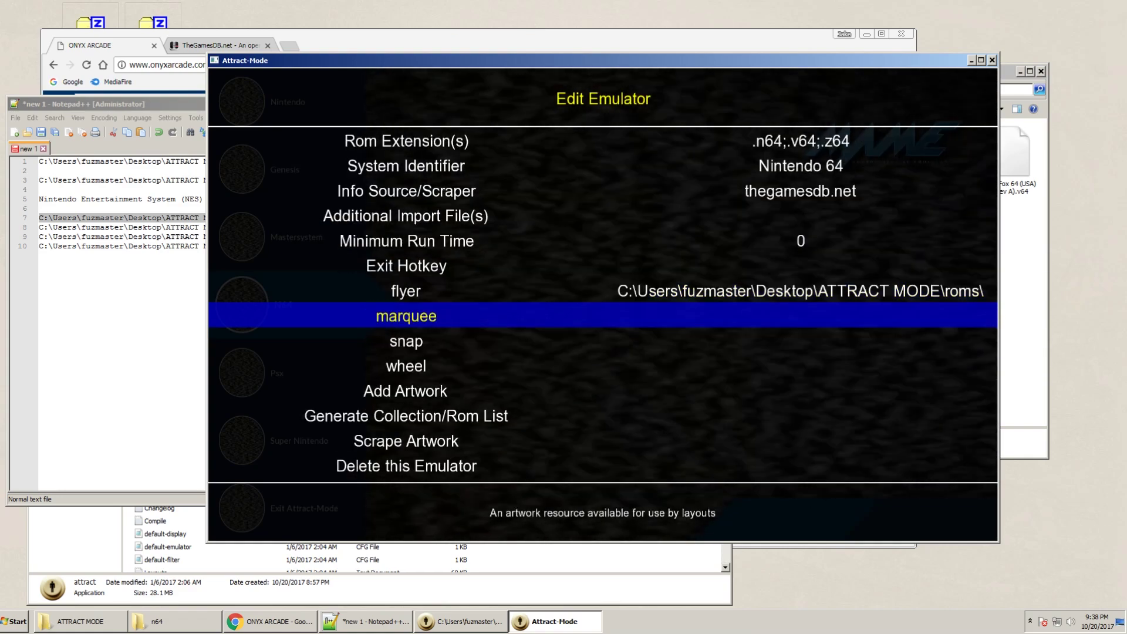
key("Return")
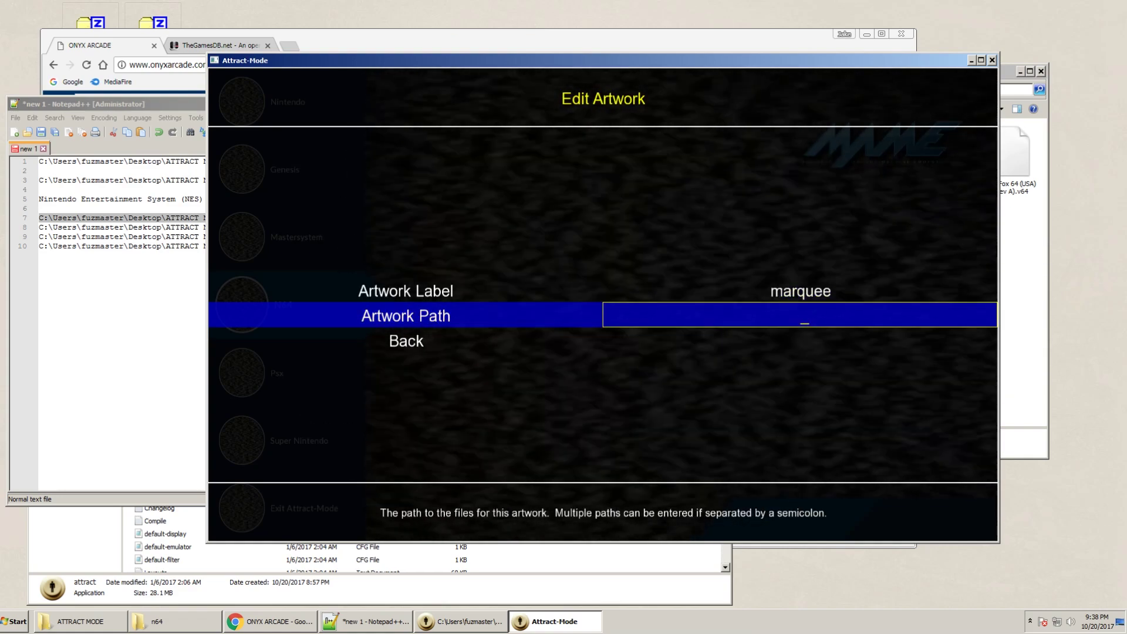
key("ctrl+v")
key("Return")
key("Escape")
Set the N64 snap artwork path to the ATTRACT MODE\roms\n64\snap path from the Notepad++ notes
key("Down")
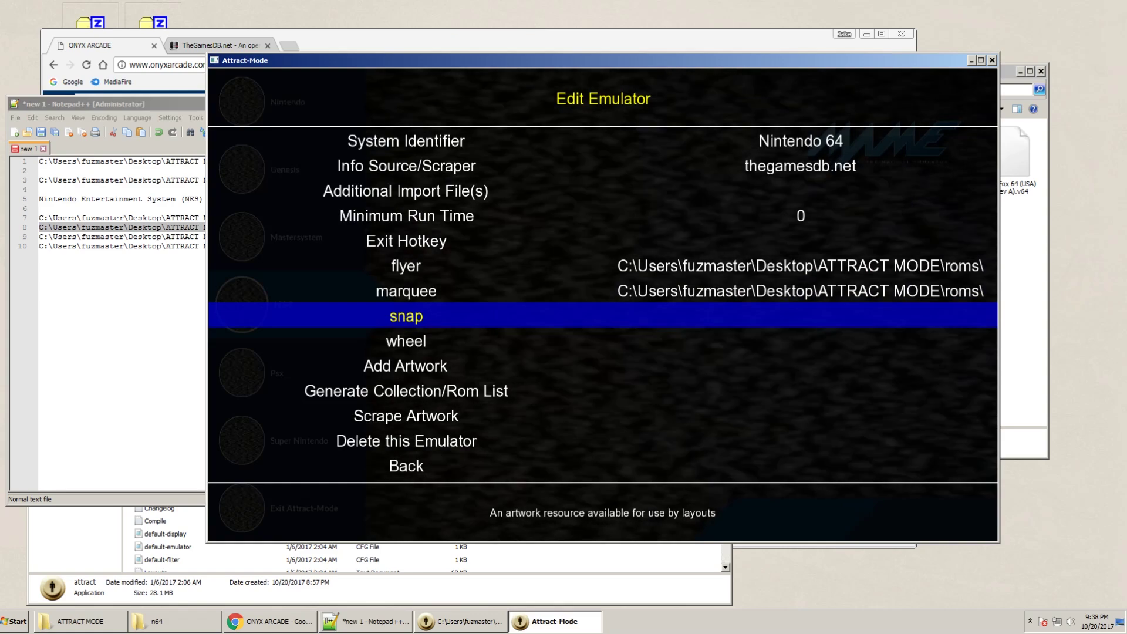
key("Return")
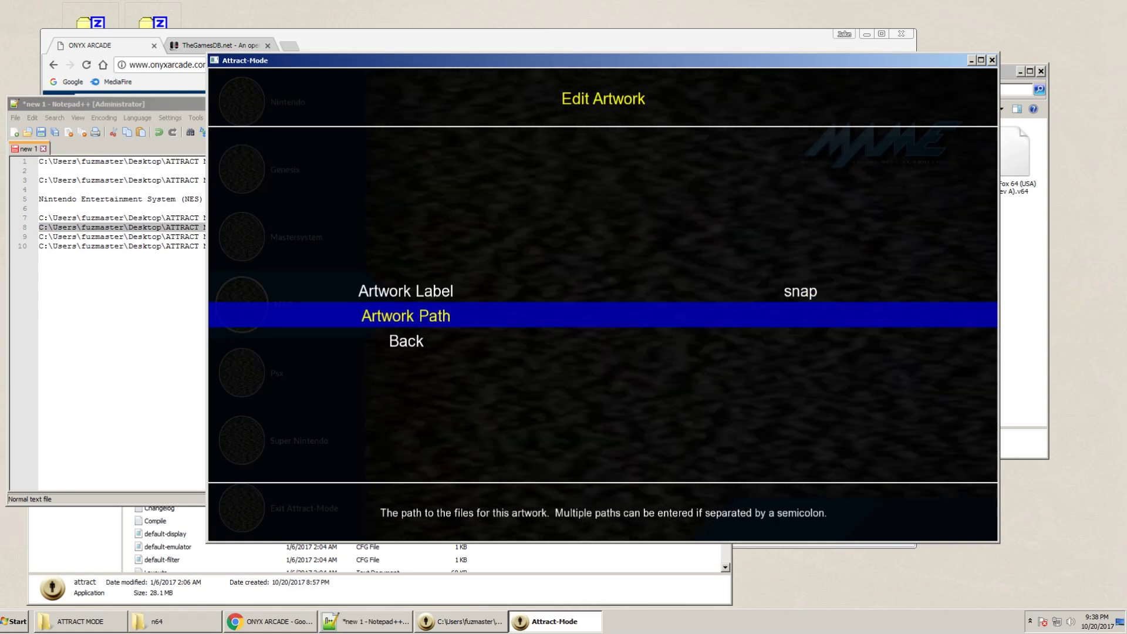
left_click(80, 240)
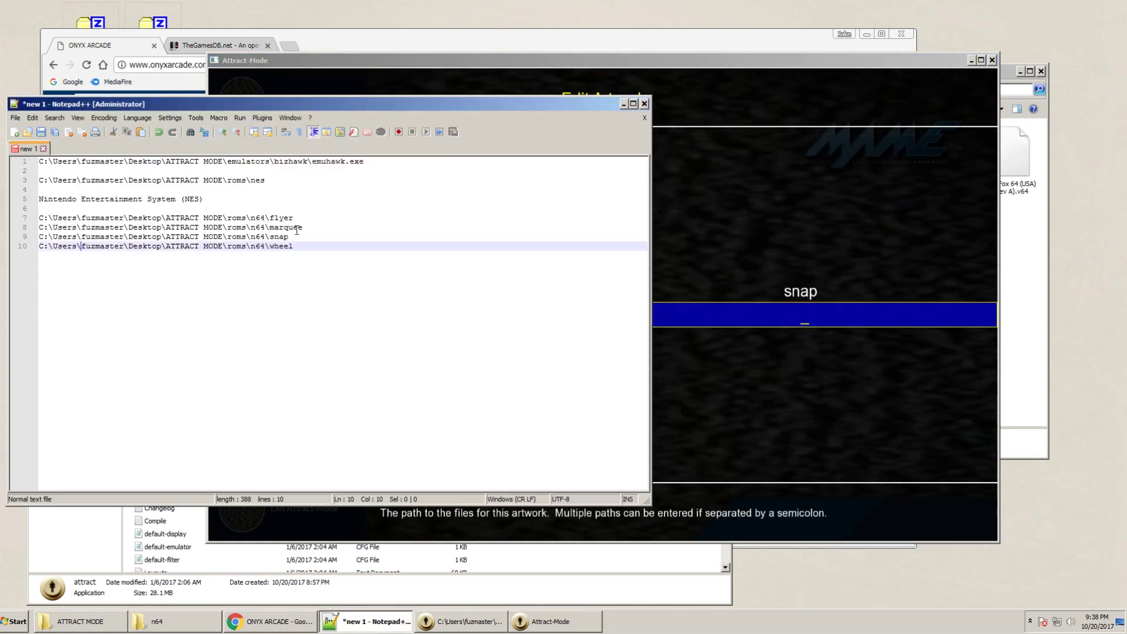
left_click_drag(292, 237, 33, 239)
key("ctrl+c")
key("alt+Tab")
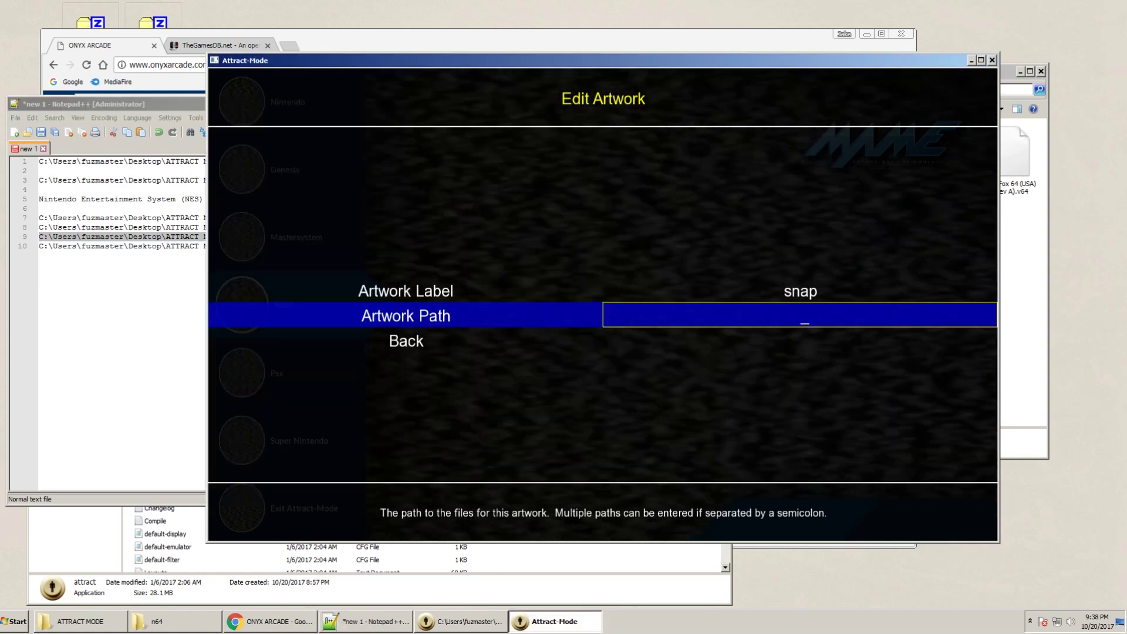
key("ctrl+v")
key("Escape")
Set the N64 wheel artwork path to the ATTRACT MODE\roms\n64\wheel path from the notes and leave the configuration
key("Down")
key("Down")
key("Down")
key("Down")
key("Down")
key("Down")
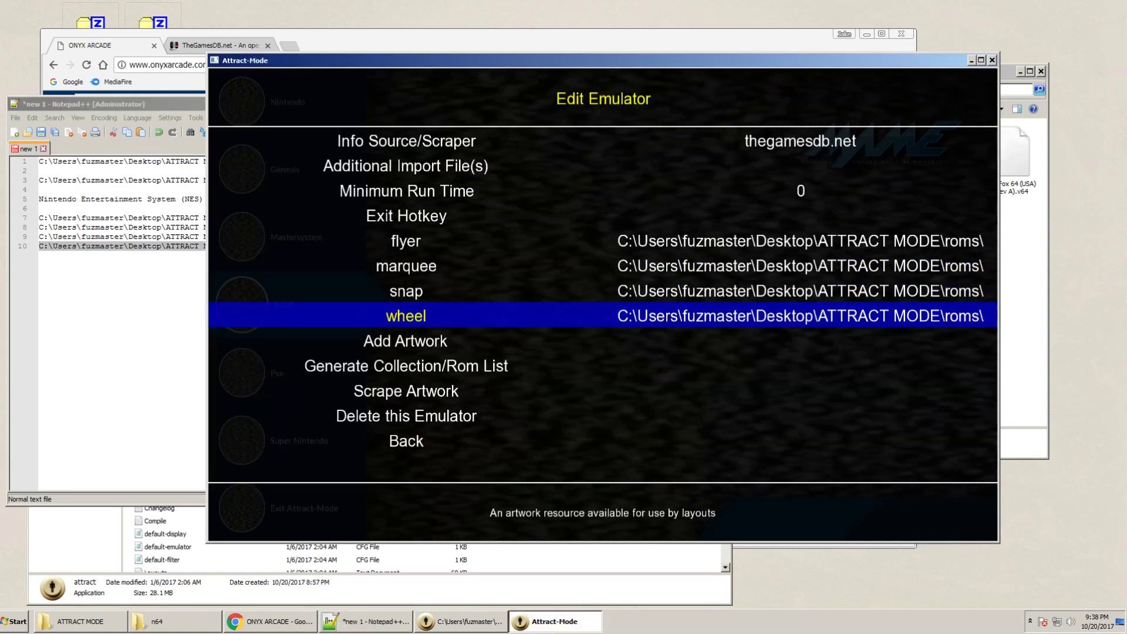
key("Escape")
key("Escape")
key("Escape")
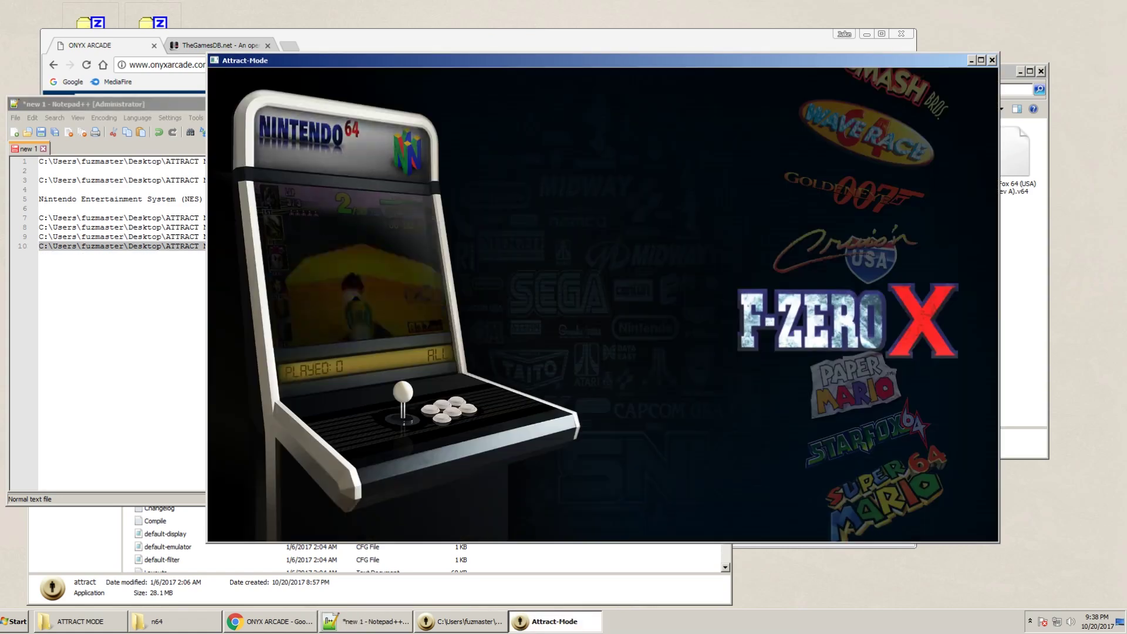
Browse the N64 games, including F-Zero X, Paper Mario and Super Mario 64, to check their marquee, snap and wheel artwork
key("Down")
key("Down")
key("Down")
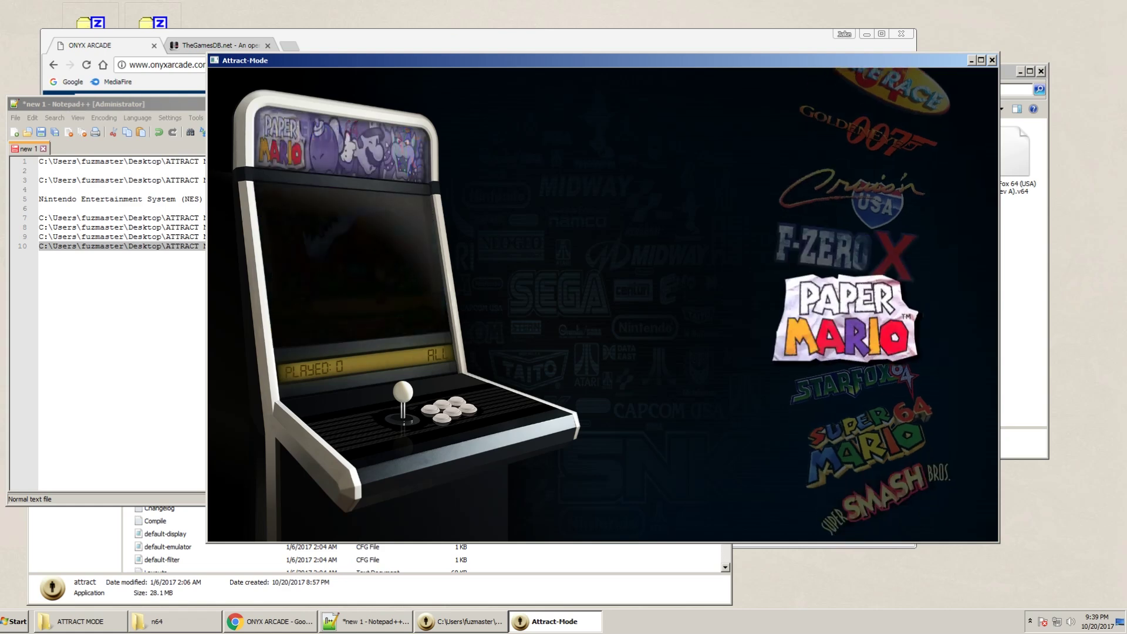
key("Down")
key("Down")
key("Down")
key("Down")
key("Down")
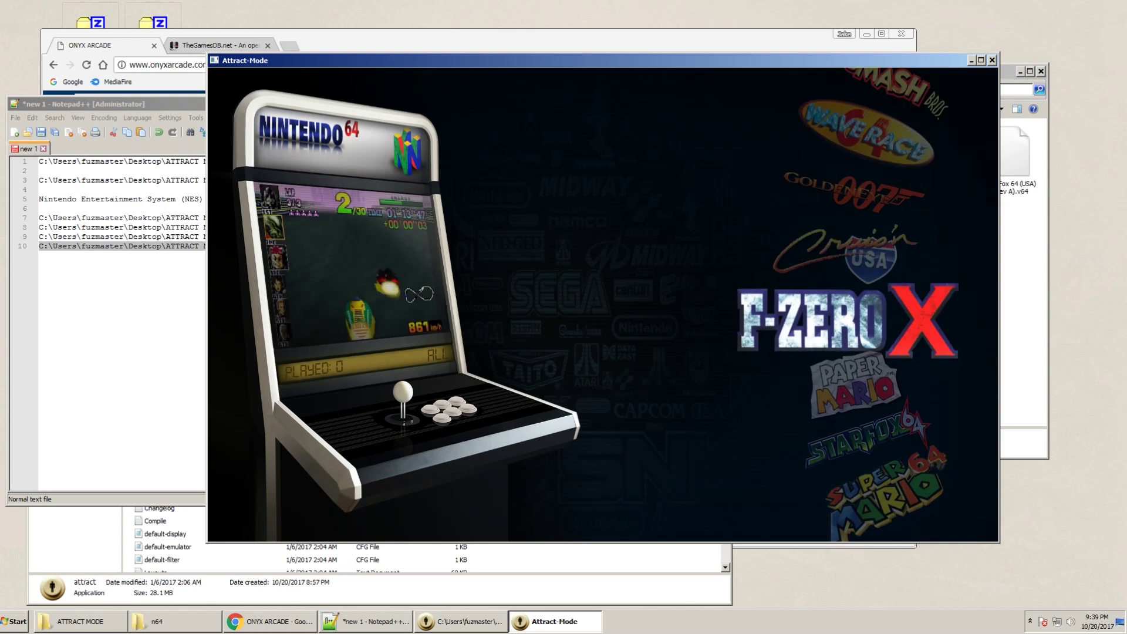
key("Down")
key("Down")
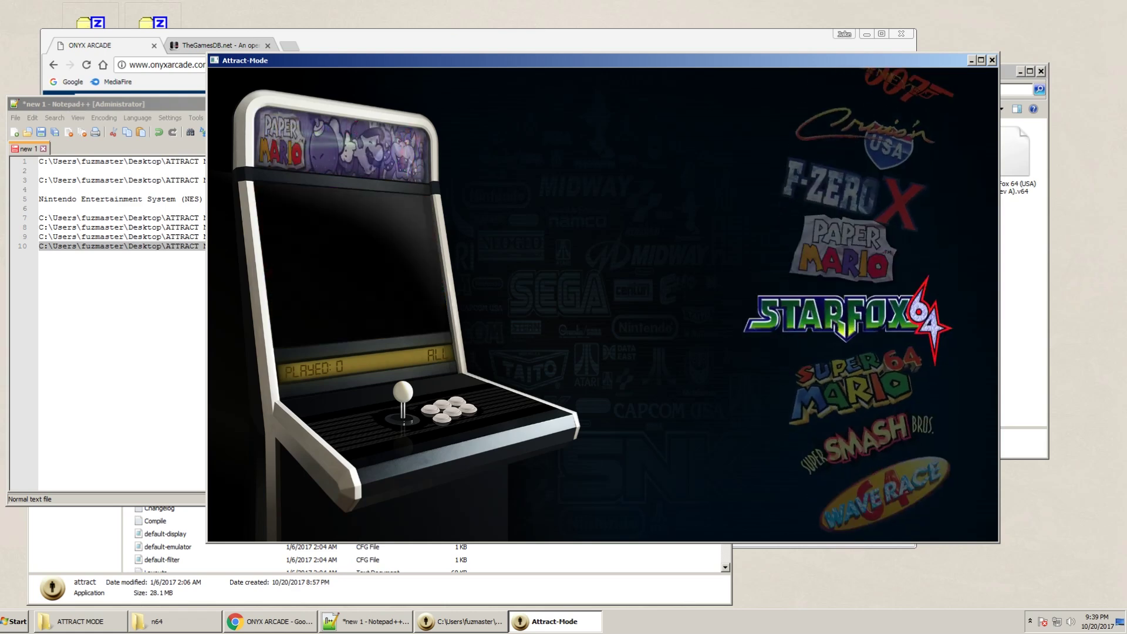
key("Down")
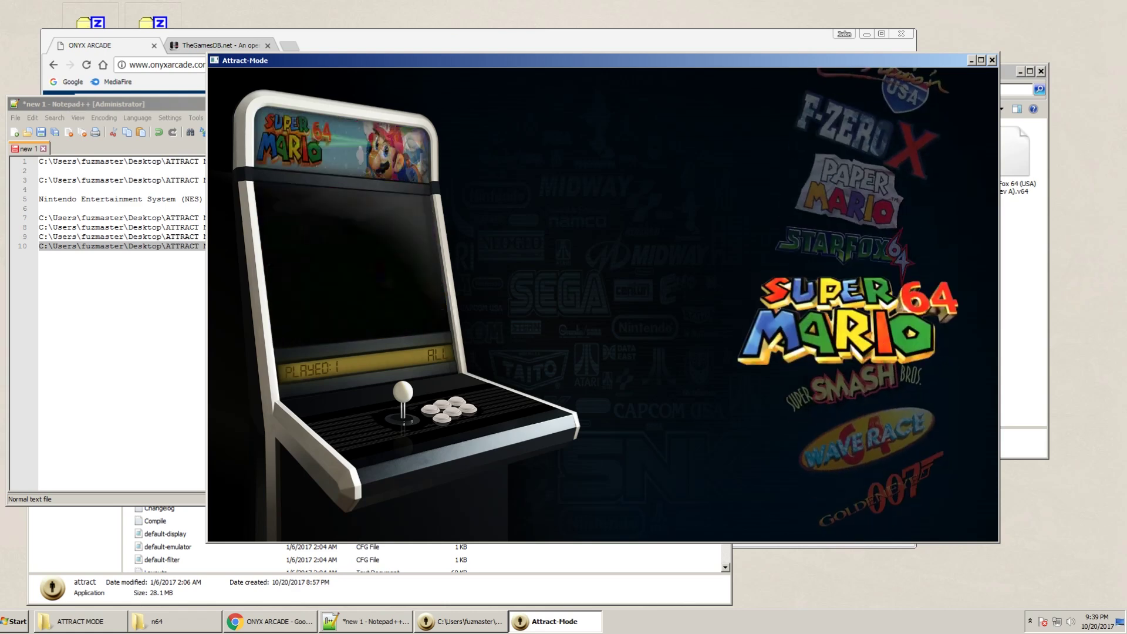
Open the N64 display for editing from the Displays configuration and go to its layout options
key("Tab")
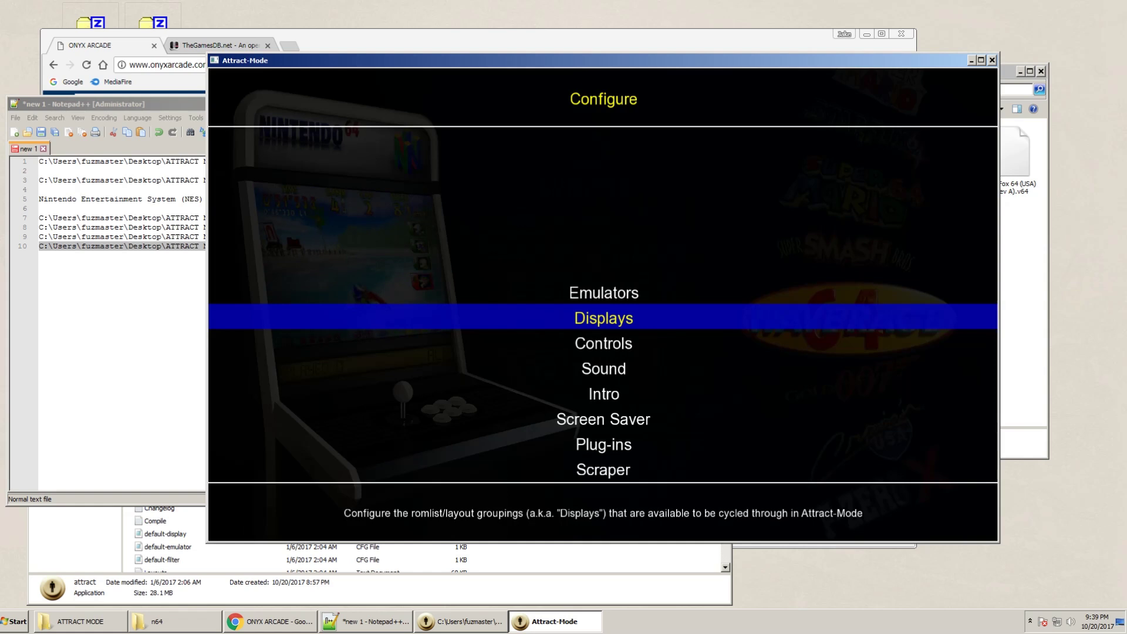
key("Return")
key("Up")
key("Up")
key("Up")
key("Up")
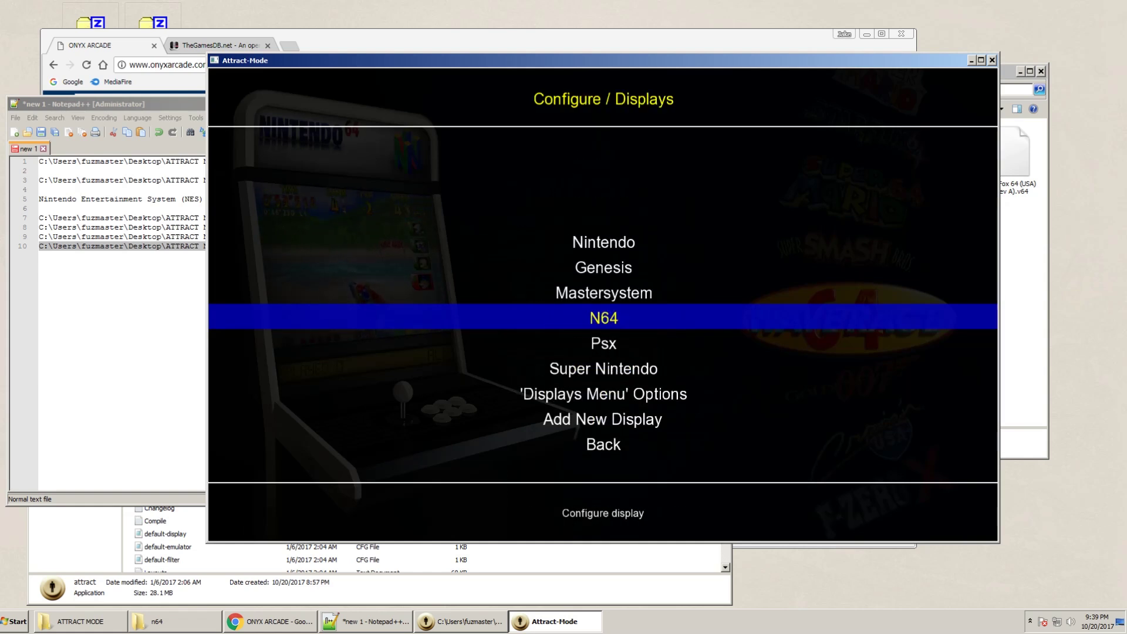
key("Return")
key("Down")
key("Down")
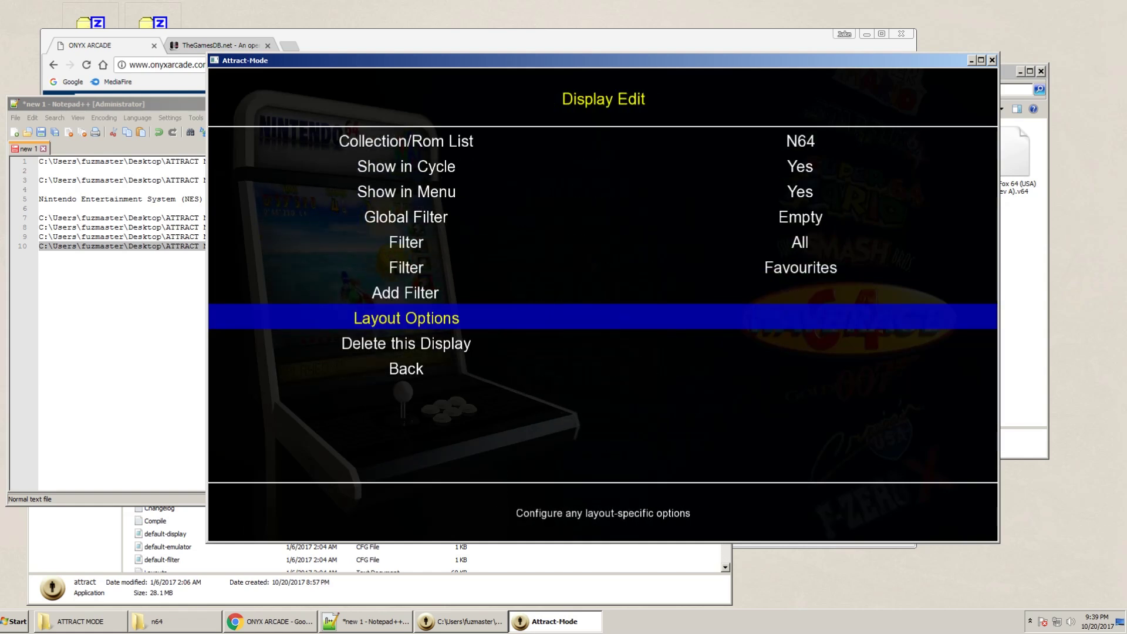
Set the background art to snap in the N64 display's layout options
key("Return")
key("Down")
key("Down")
key("Down")
key("Down")
key("Down")
key("Down")
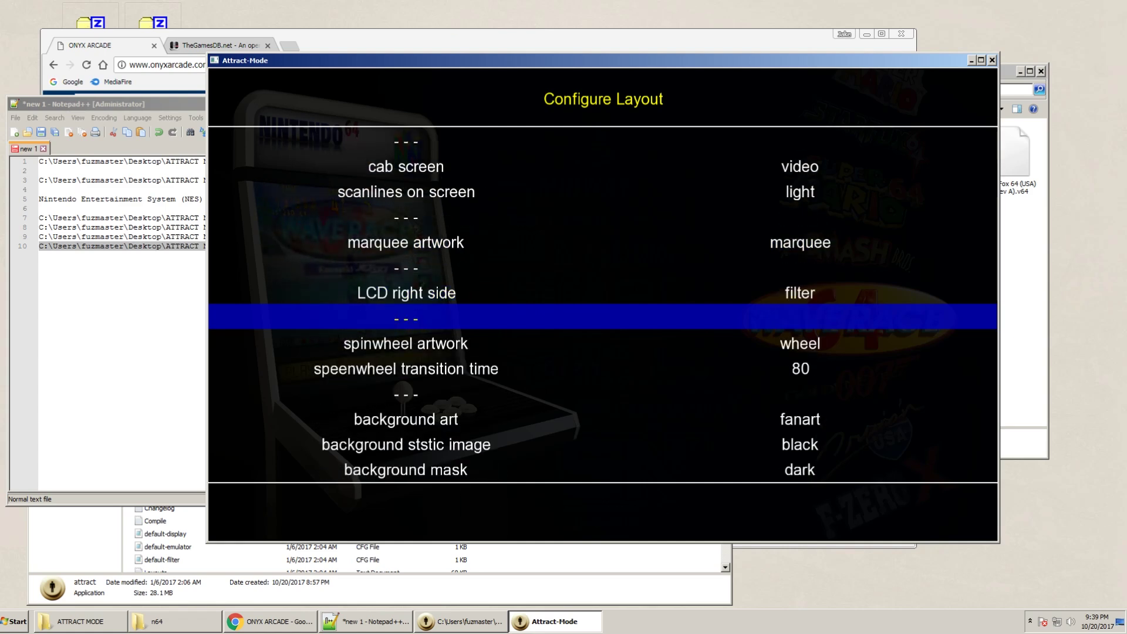
key("Down")
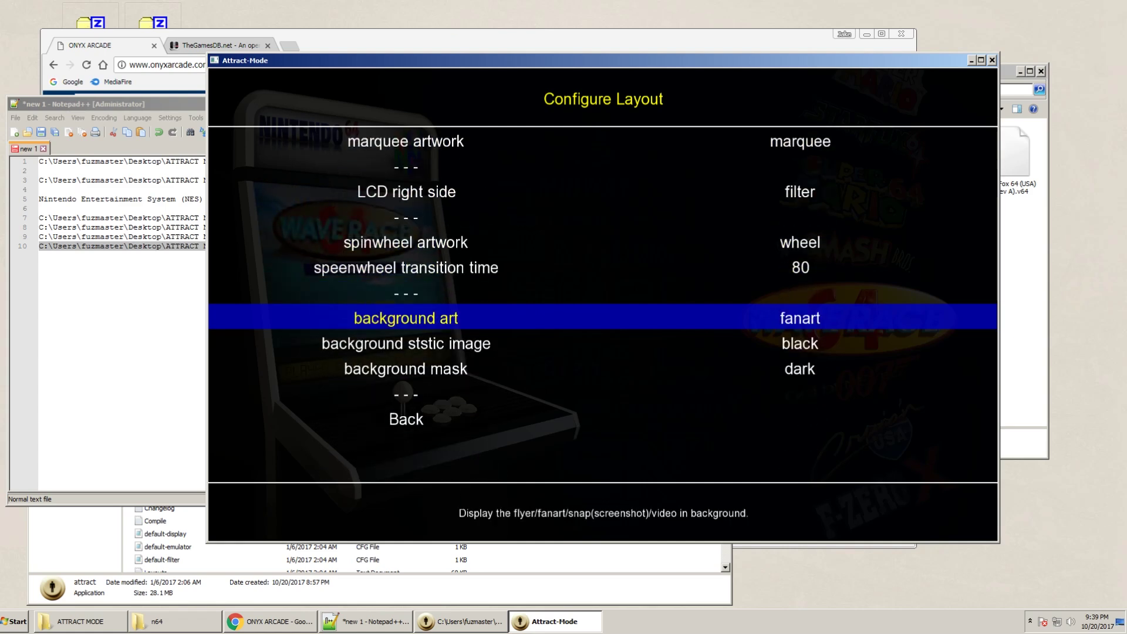
key("Down")
key("Down")
key("Up")
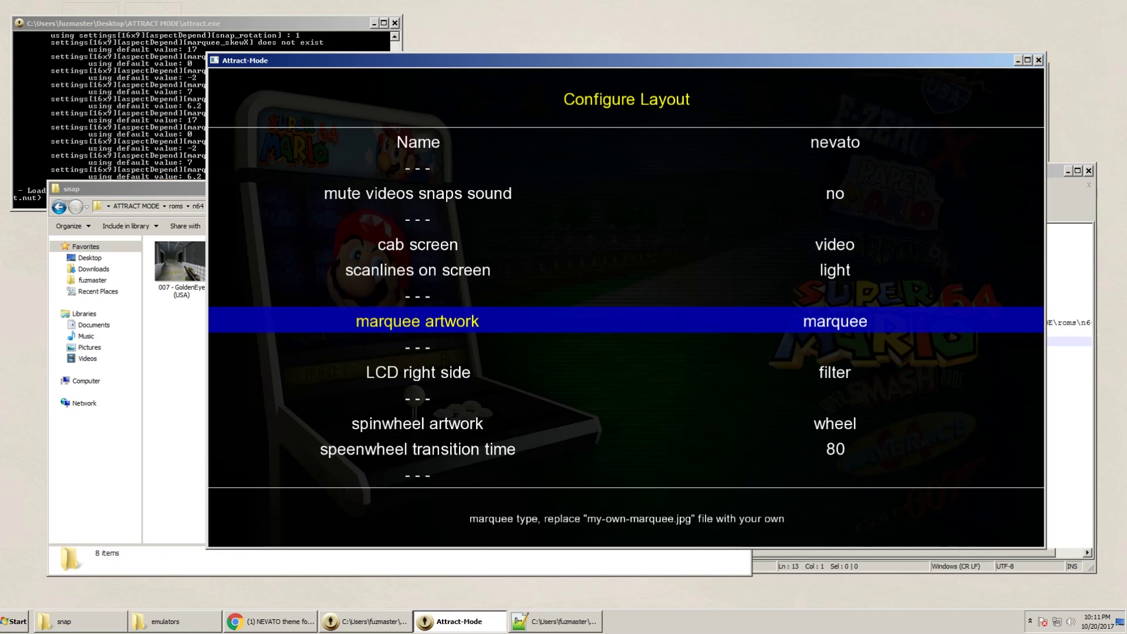
key("Down")
key("Down")
key("Down")
key("Down")
key("Down")
key("Down")
key("Down")
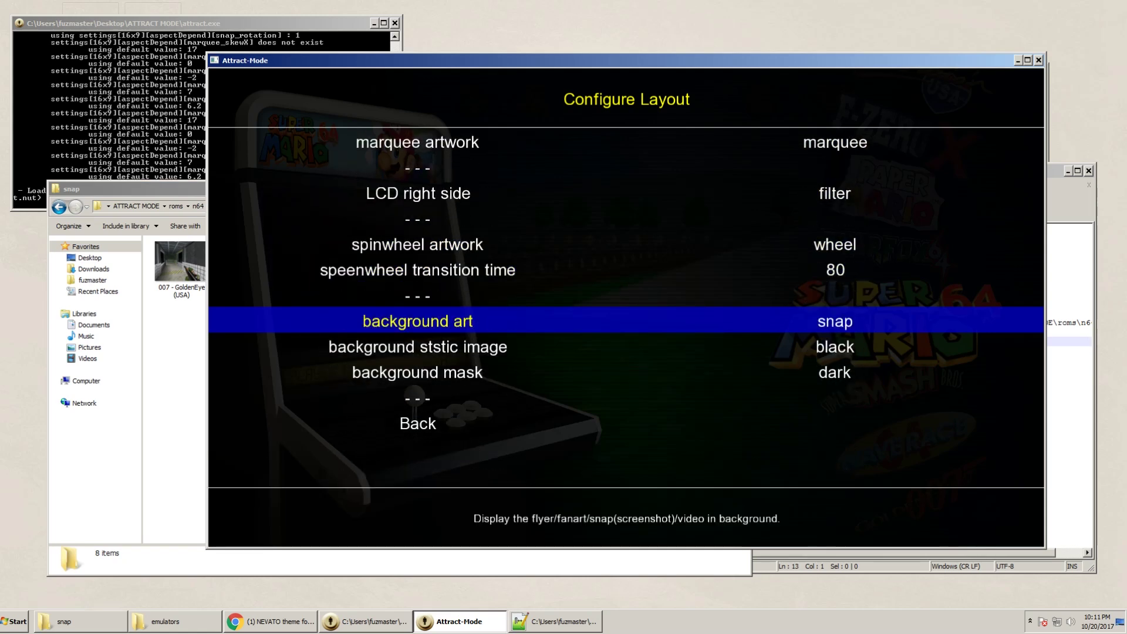
left_click(156, 362)
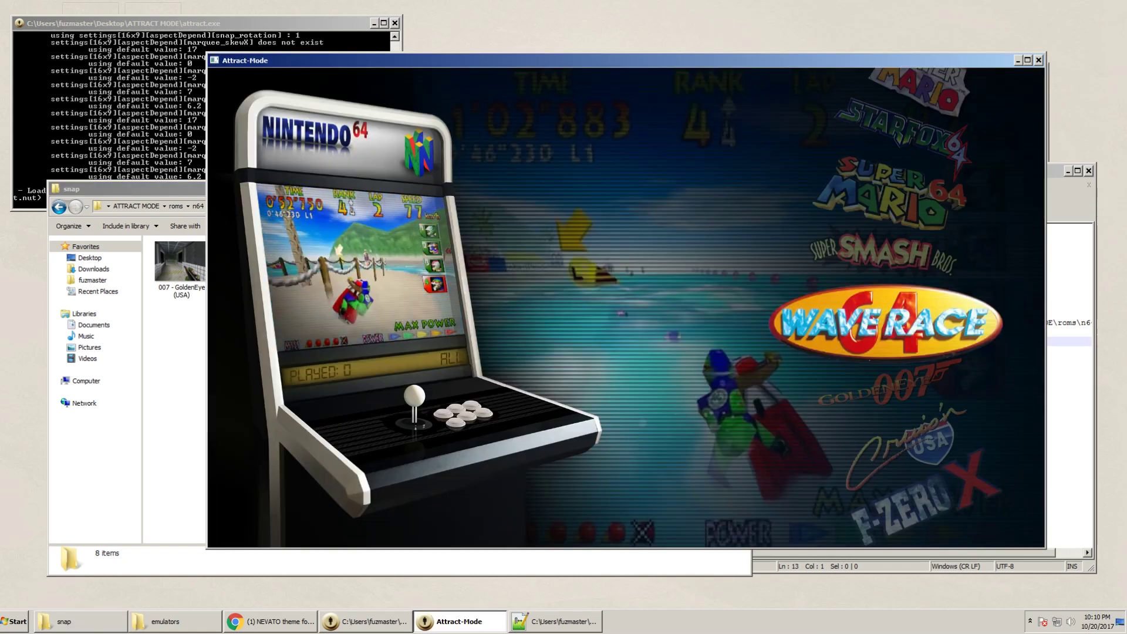
Cycle through the Super Nintendo, Nintendo, Genesis and Mastersystem displays and examine the marquee, snap, wheel and background artwork of their games
key("Right")
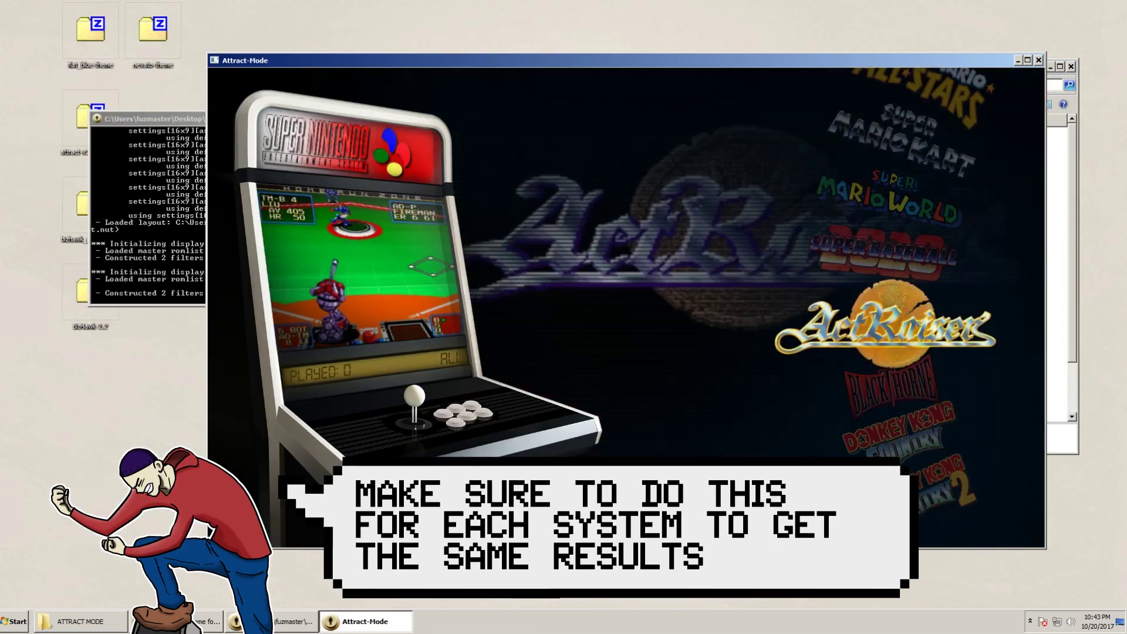
key("Down")
key("Right")
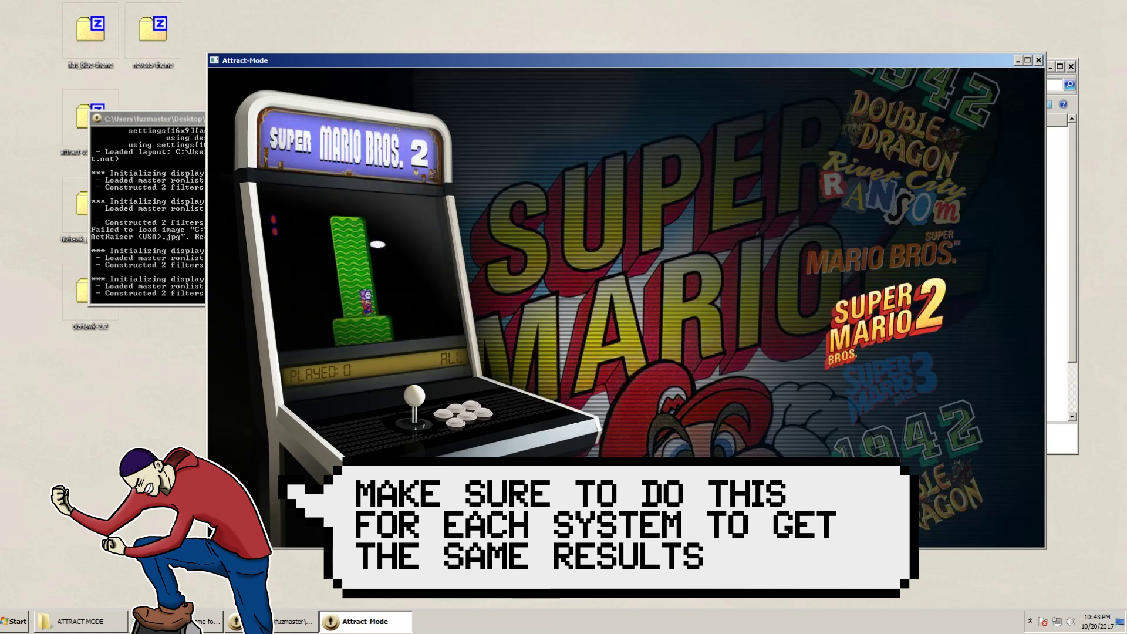
key("Right")
key("Down")
key("Down")
key("Down")
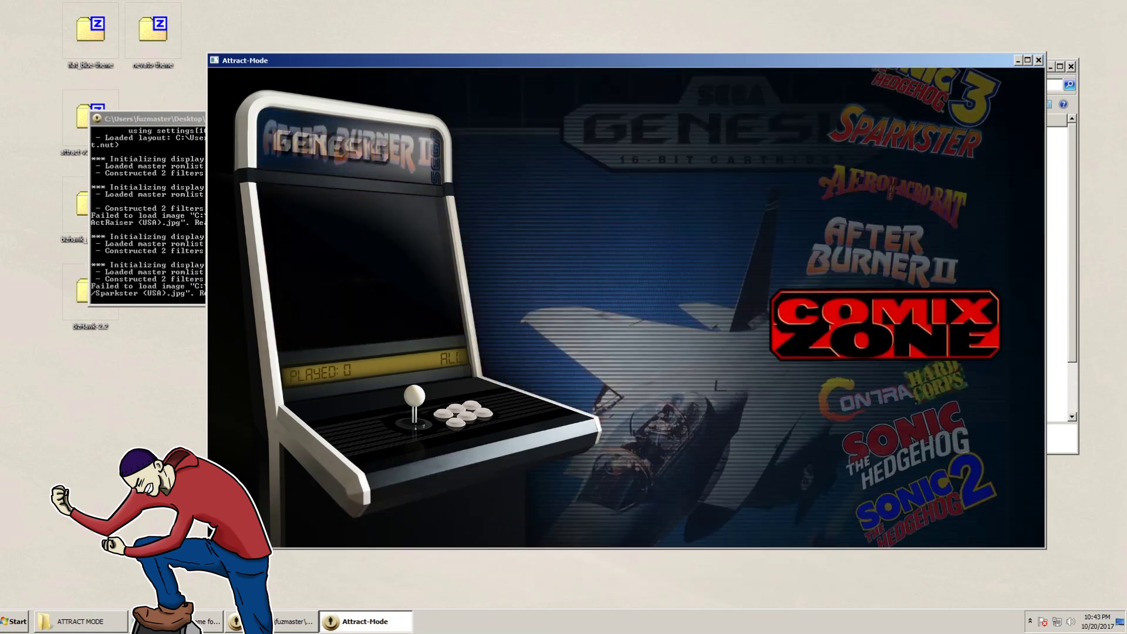
key("Down")
key("Down")
key("Right")
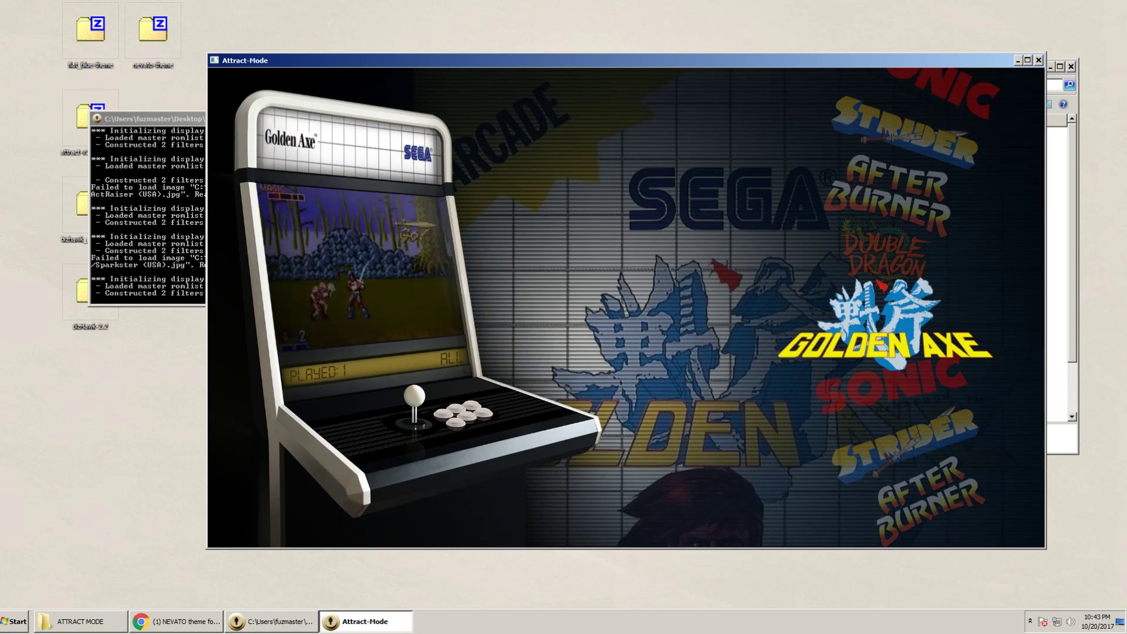
key("Right")
key("Right")
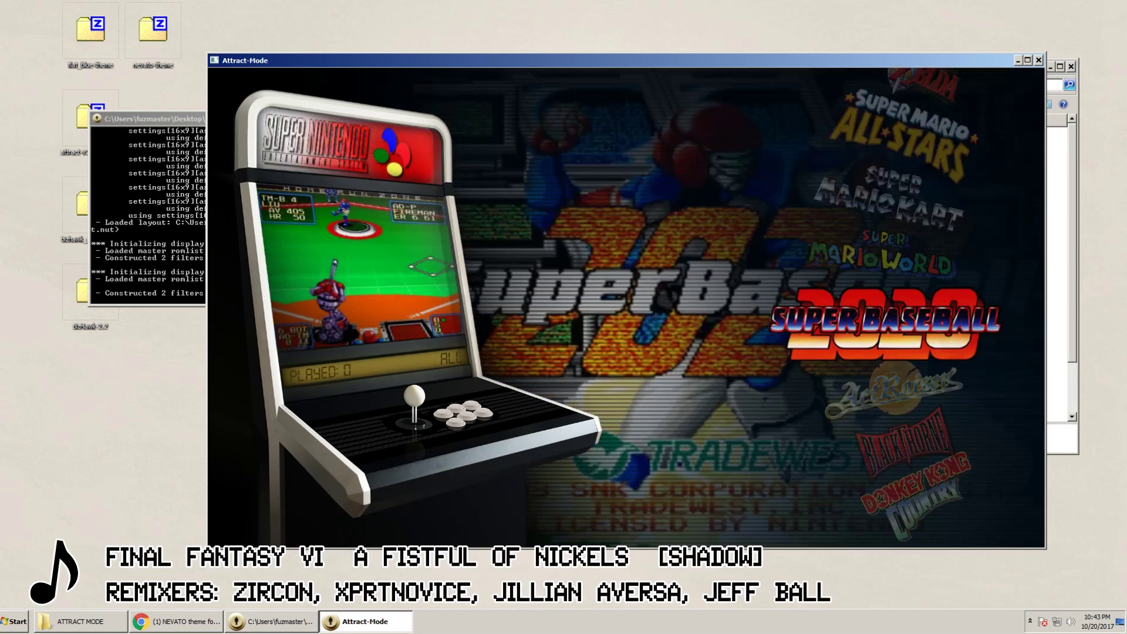
key("Down")
key("Down")
key("Right")
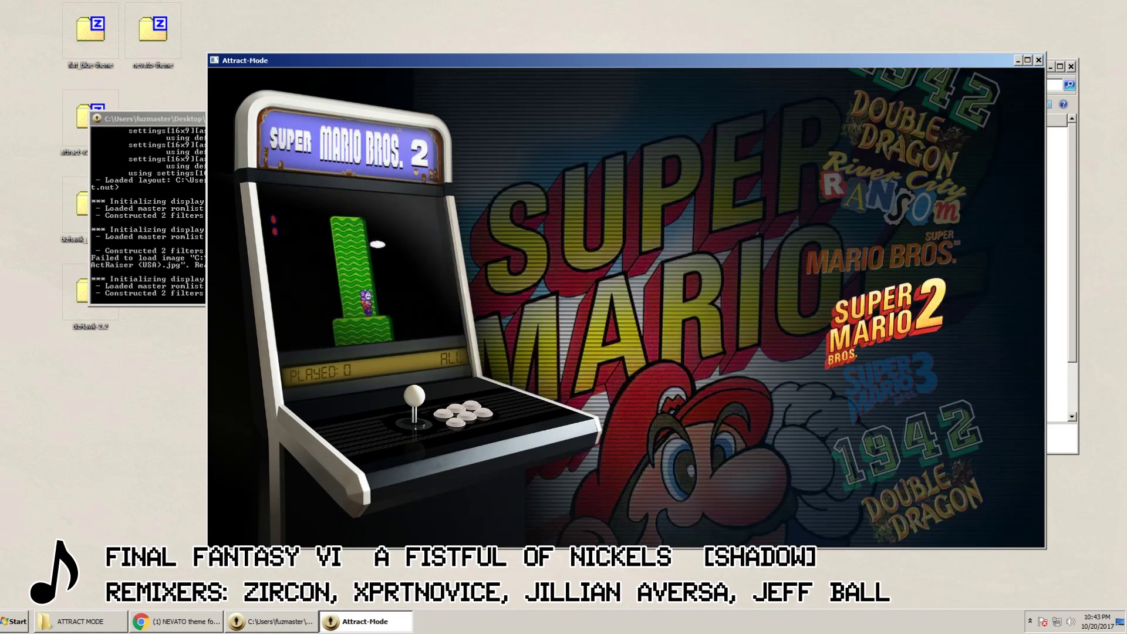
key("Right")
key("Down")
key("Down")
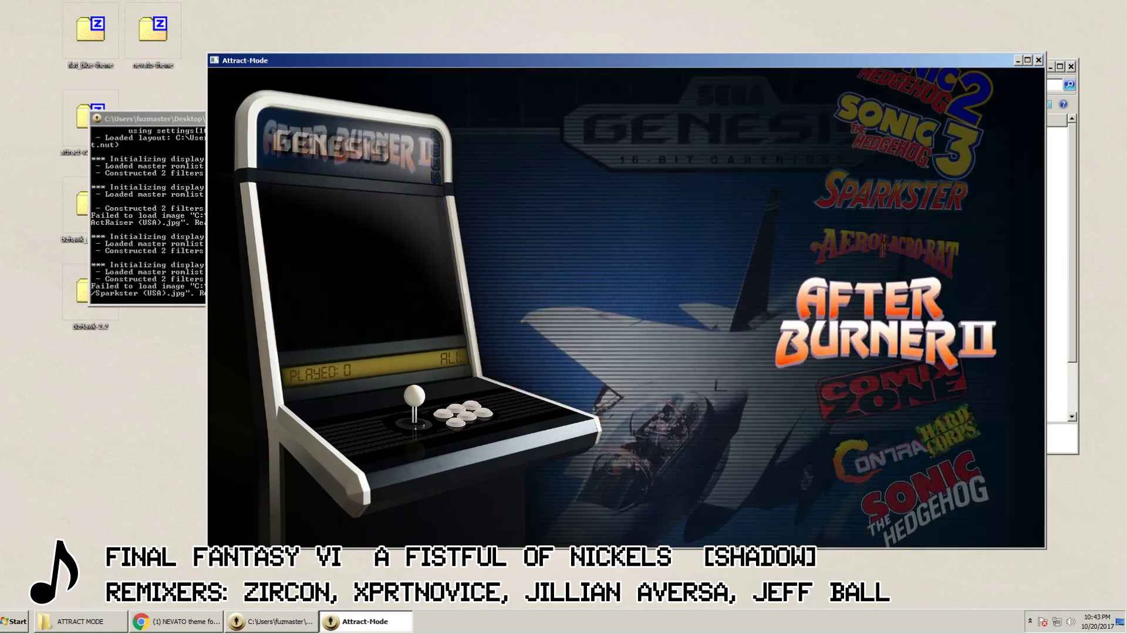
key("Down")
key("Right")
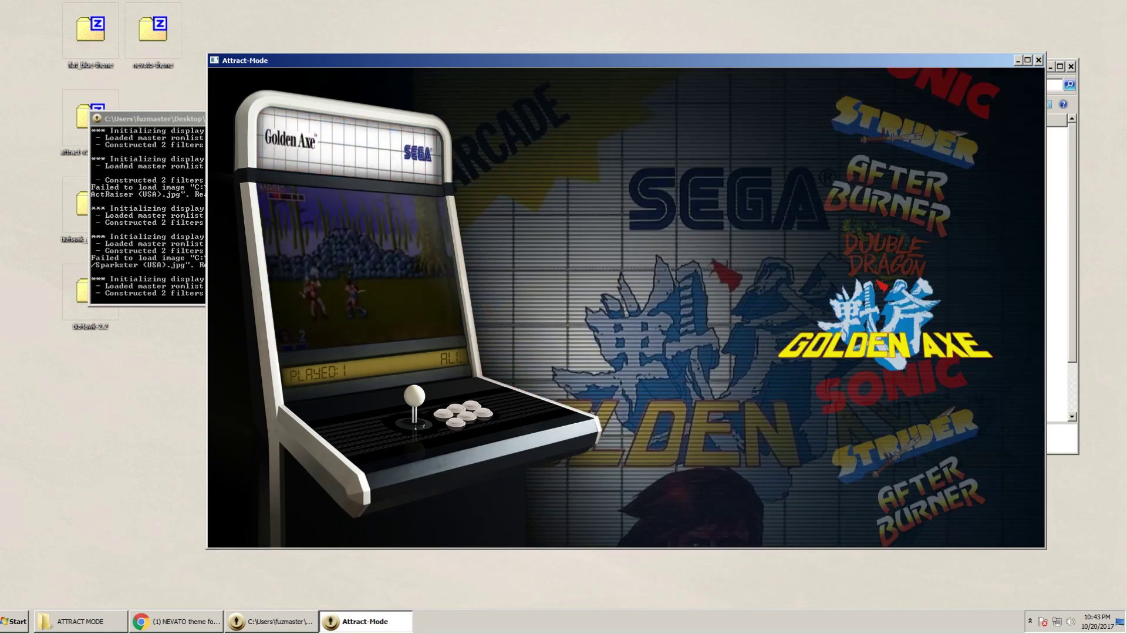
key("Left")
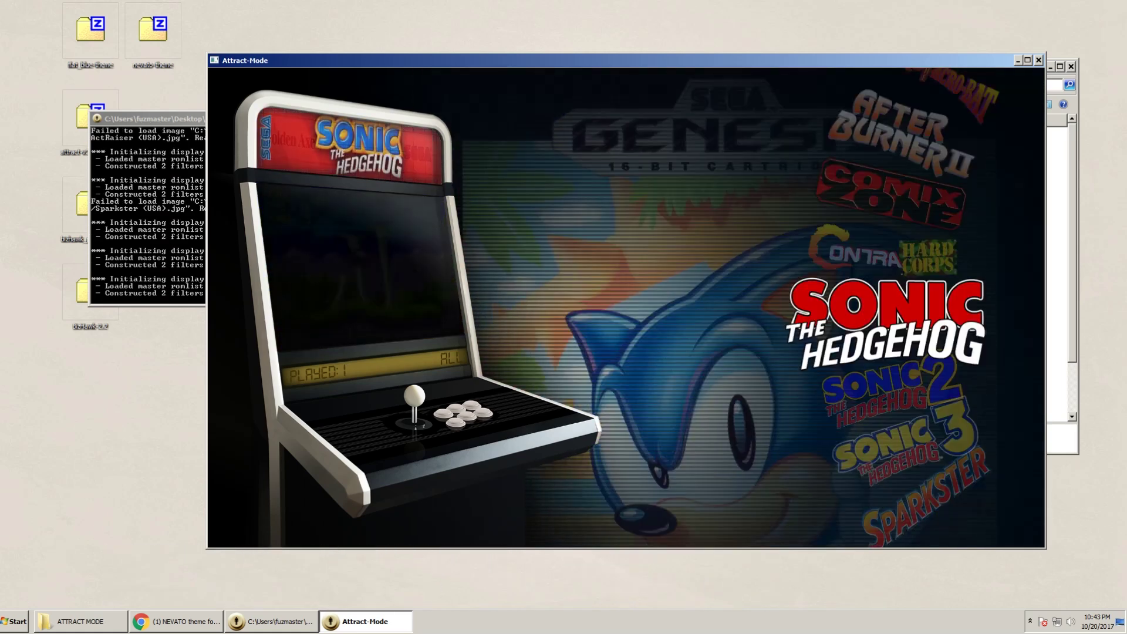
key("Left")
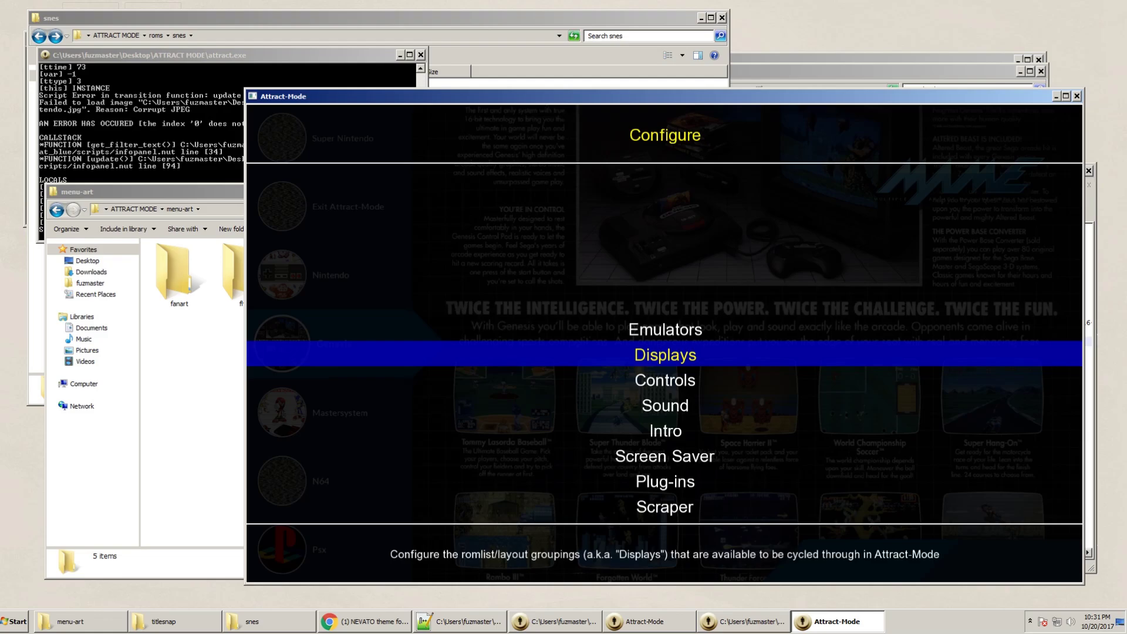
Open the 'Displays Menu' options in the Displays configuration
key("Down")
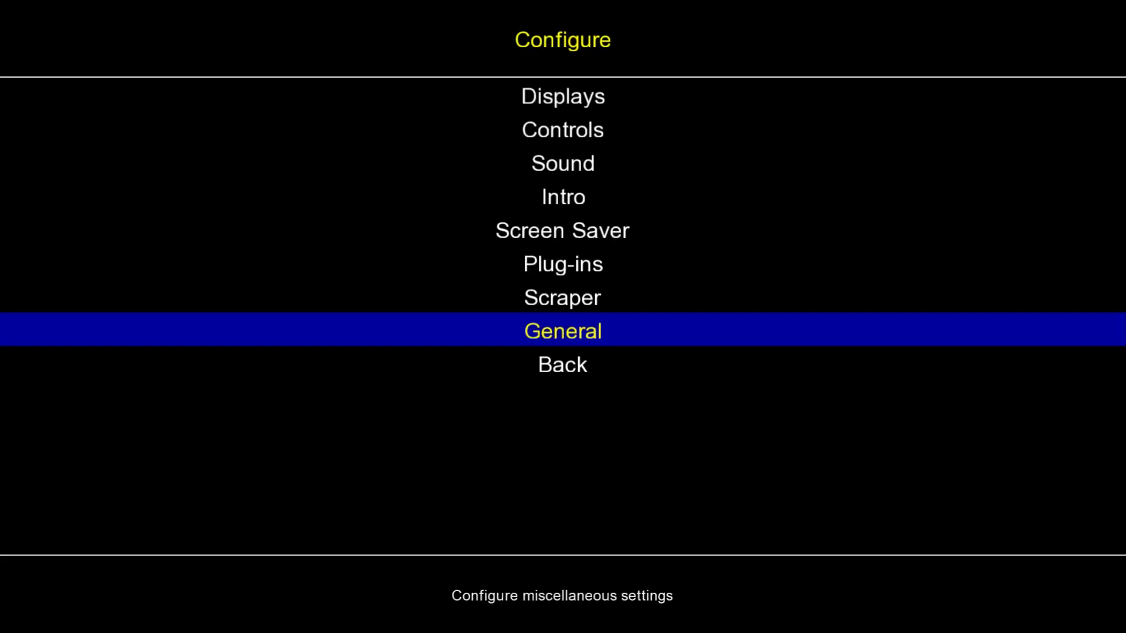
key("Return")
key("Up")
key("Up")
key("Up")
key("Up")
key("Up")
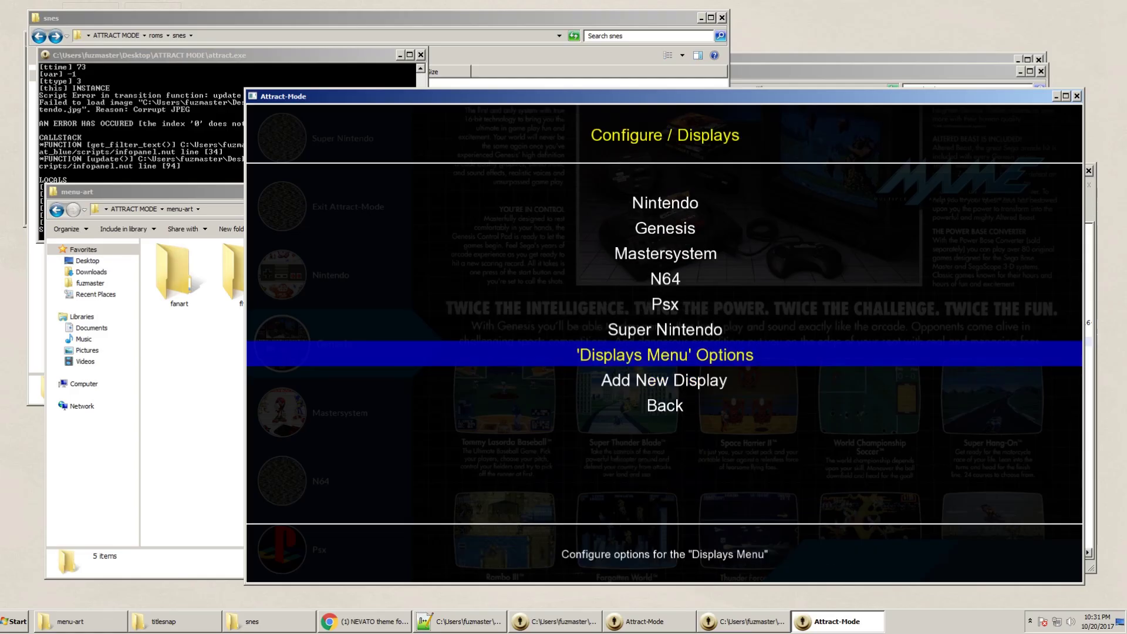
key("Return")
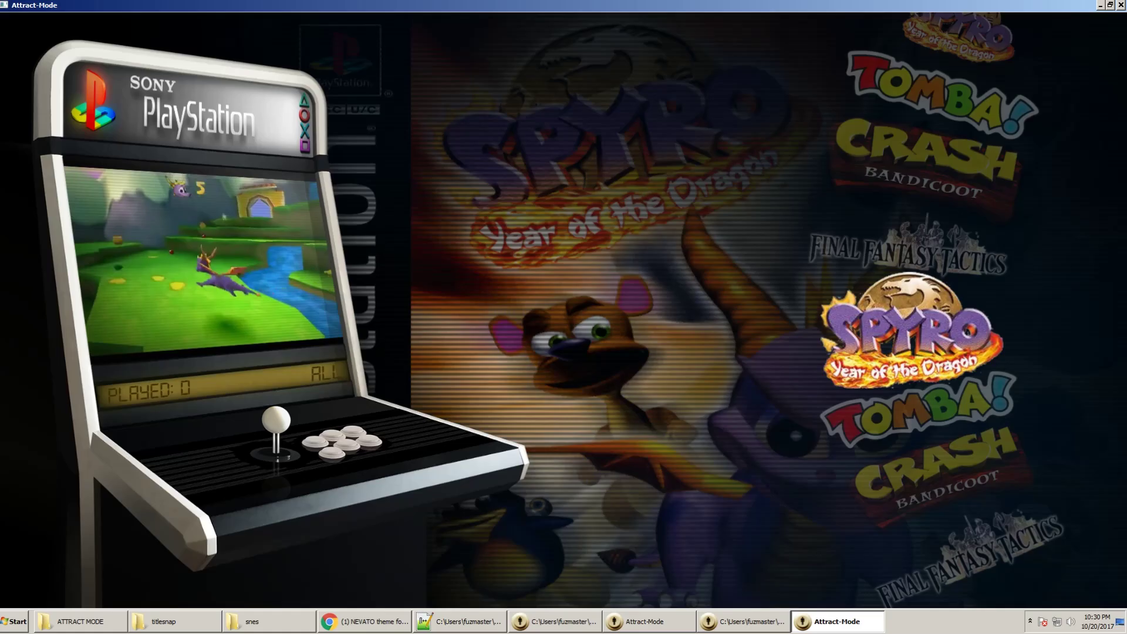
Return from the PlayStation games to the displays menu and look through the artwork of the listed systems
key("Escape")
key("Down")
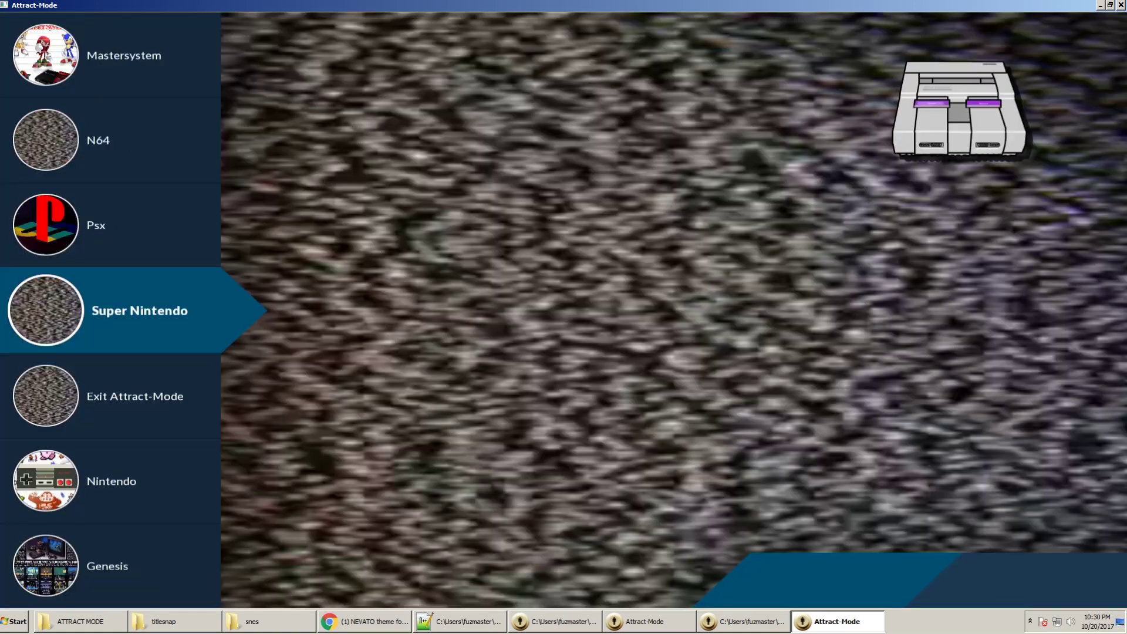
key("Down")
key("Down")
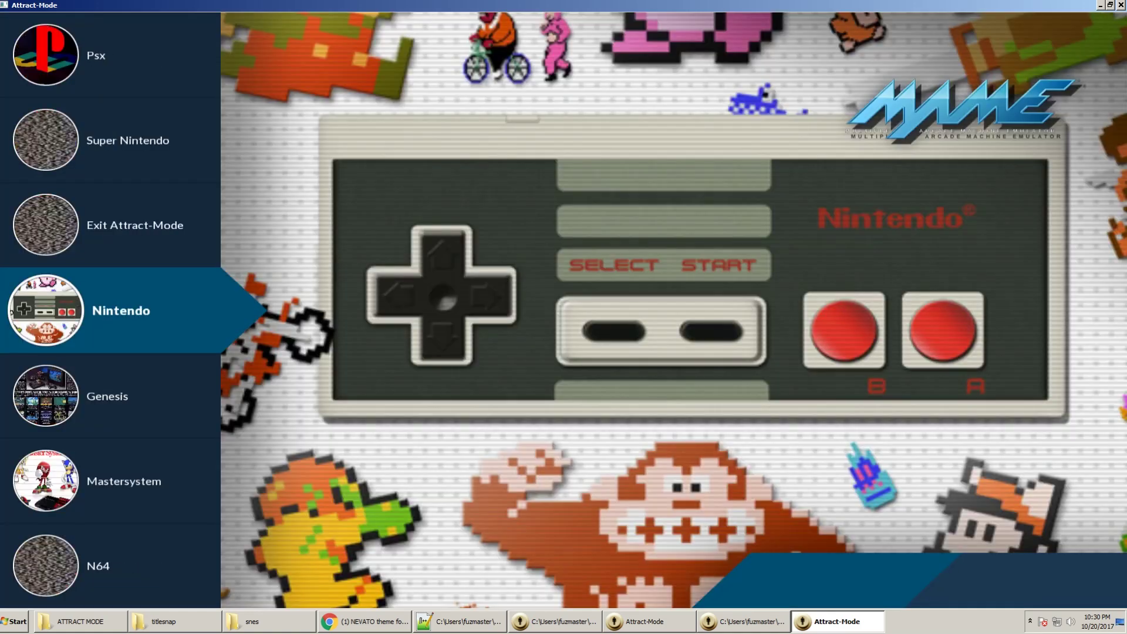
key("Down")
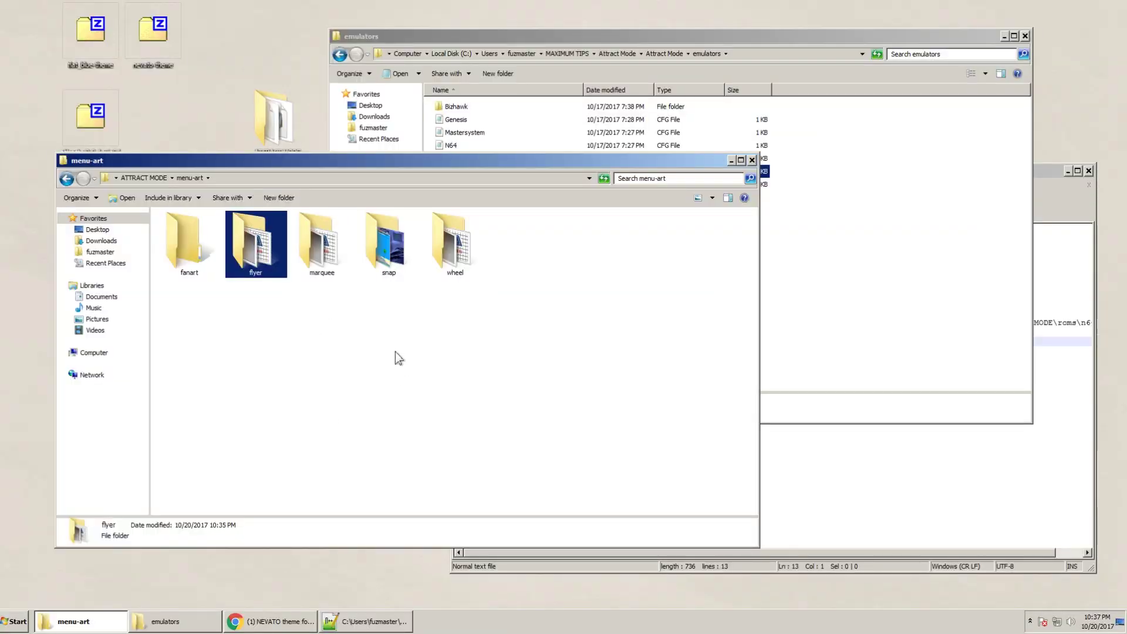
Preview the Playstation.mp4 video from the menu-art snap folder, skipping ahead to about 0:15 and then 0:50
double_click(444, 254)
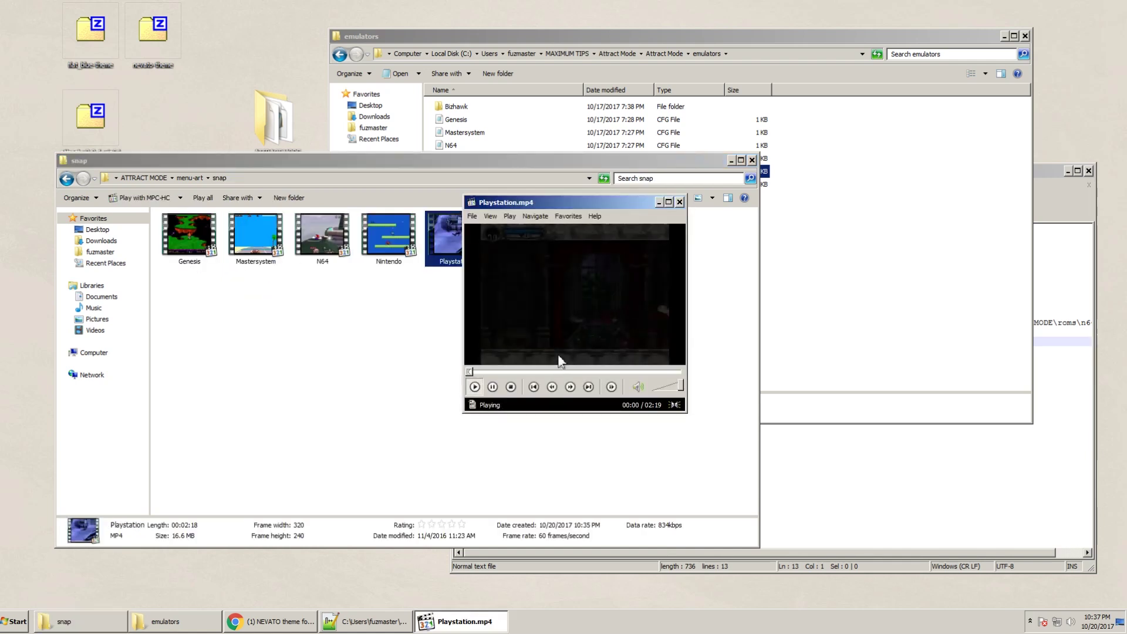
left_click(492, 372)
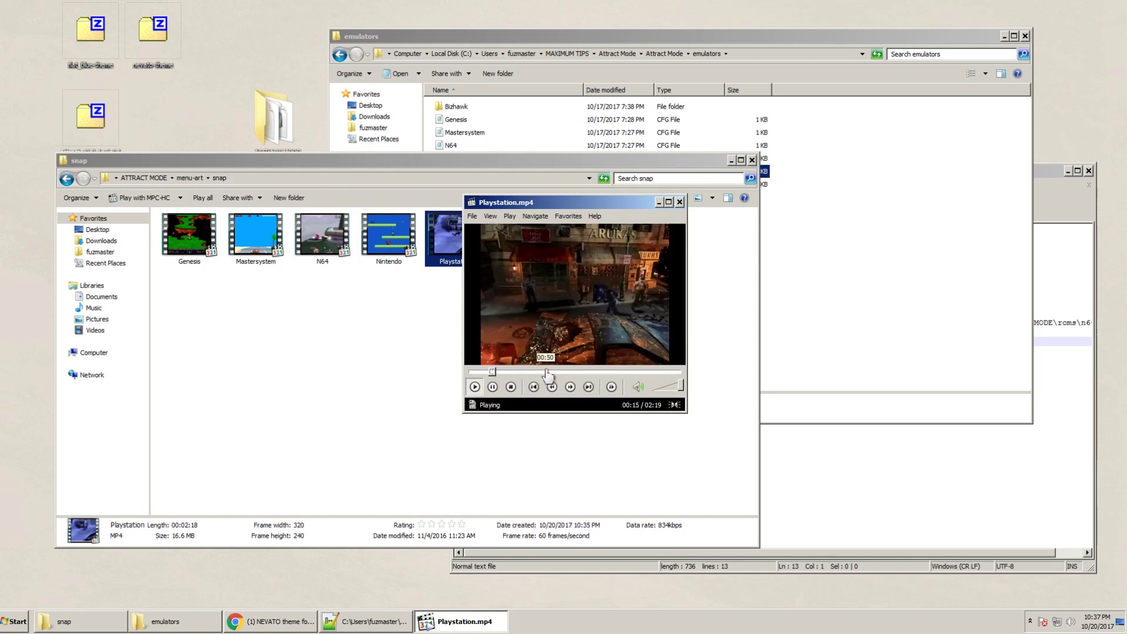
left_click(550, 372)
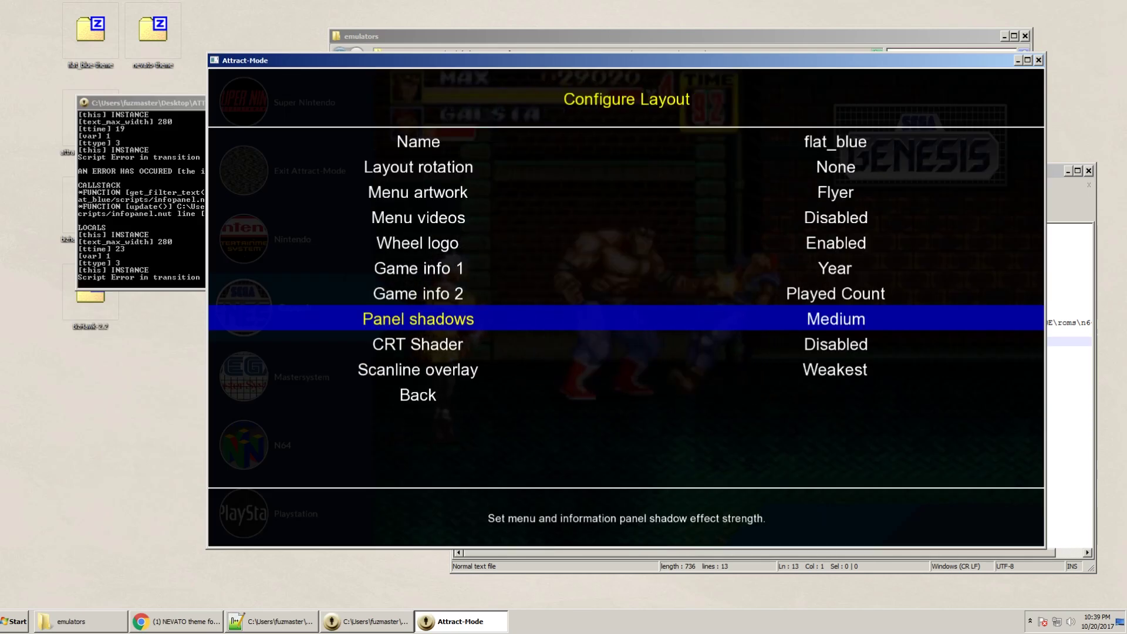
Look through the flat_blue layout options for menu artwork, menu videos, wheel logo and game info
key("Up")
key("Up")
key("Up")
key("Up")
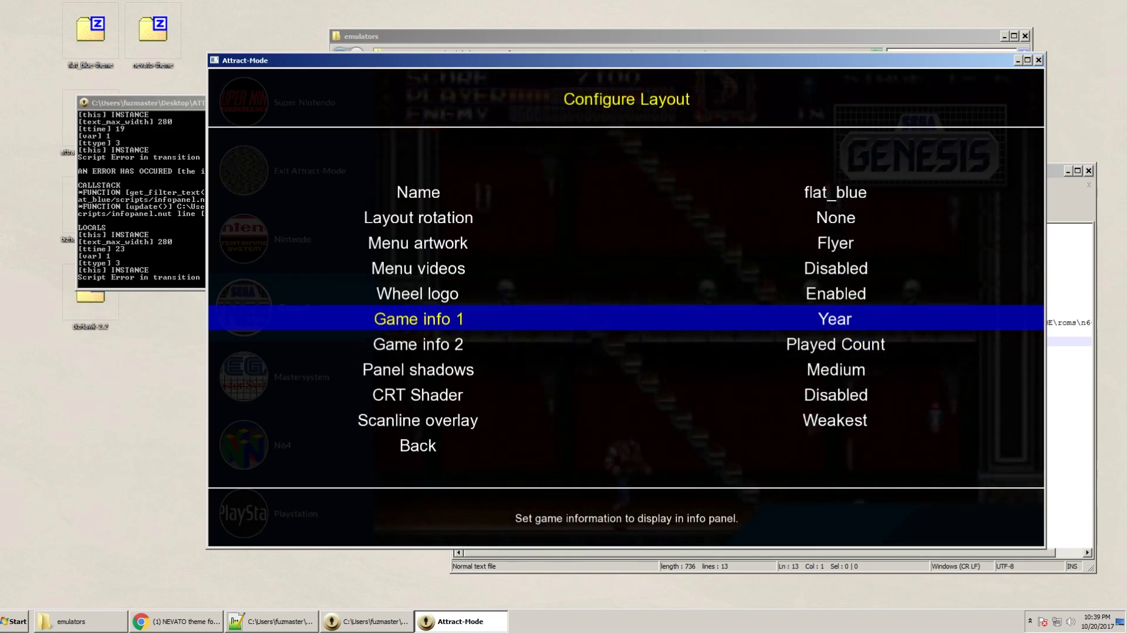
key("Up")
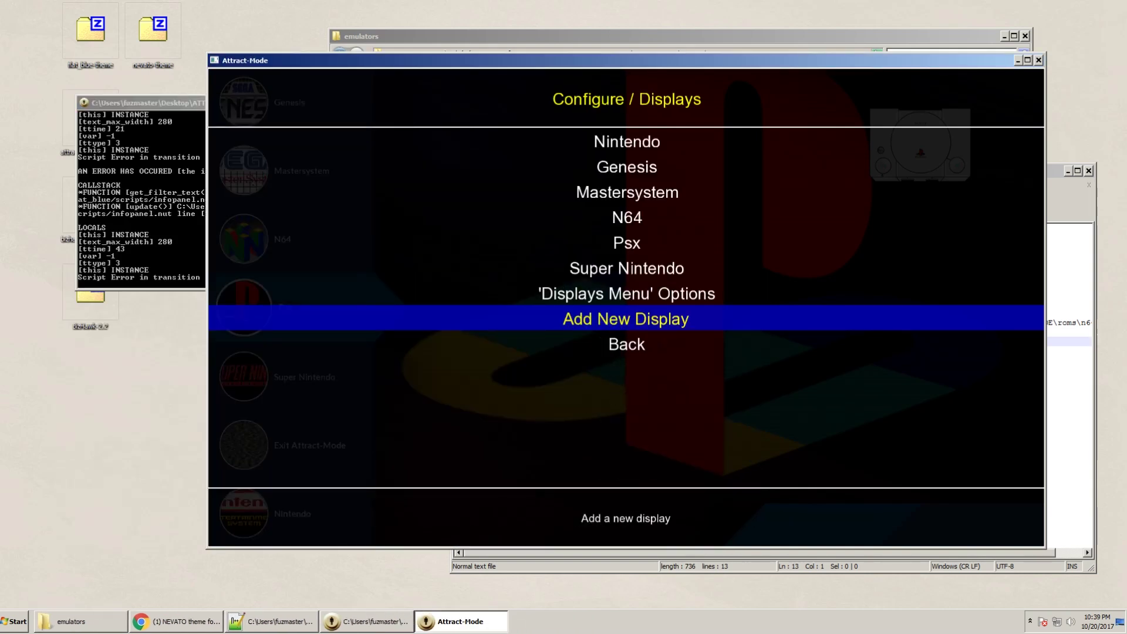
Rename the Psx display to Playstation in the Displays configuration and return to the displays menu
key("Return")
key("Up")
key("Up")
key("Up")
key("Up")
key("Up")
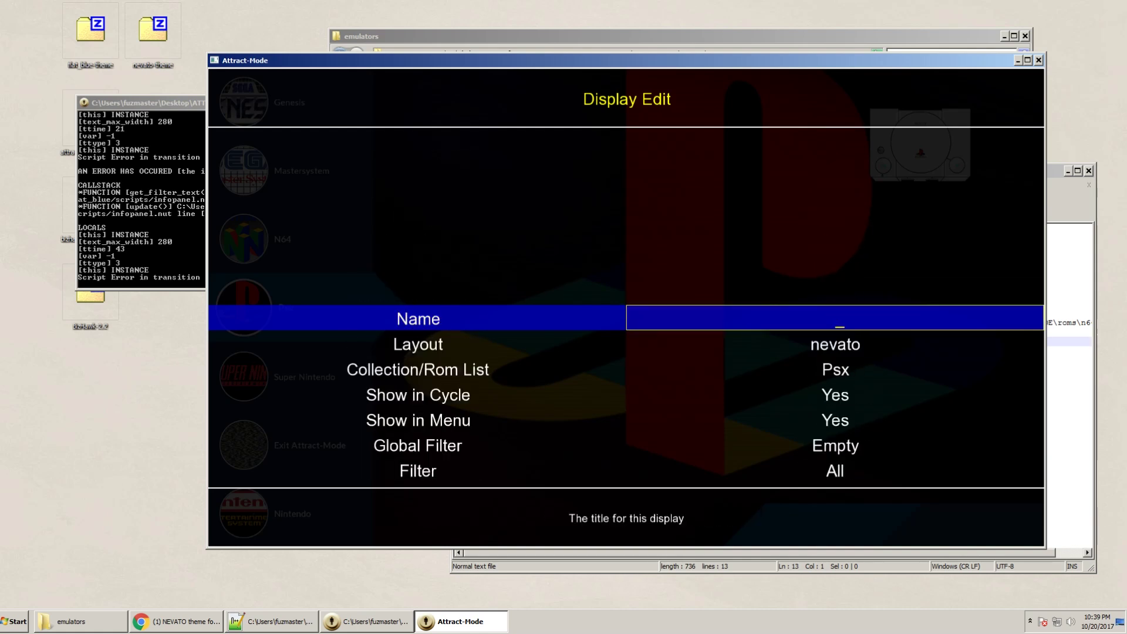
type("Playstation")
key("Return")
key("Escape")
key("Escape")
key("Escape")
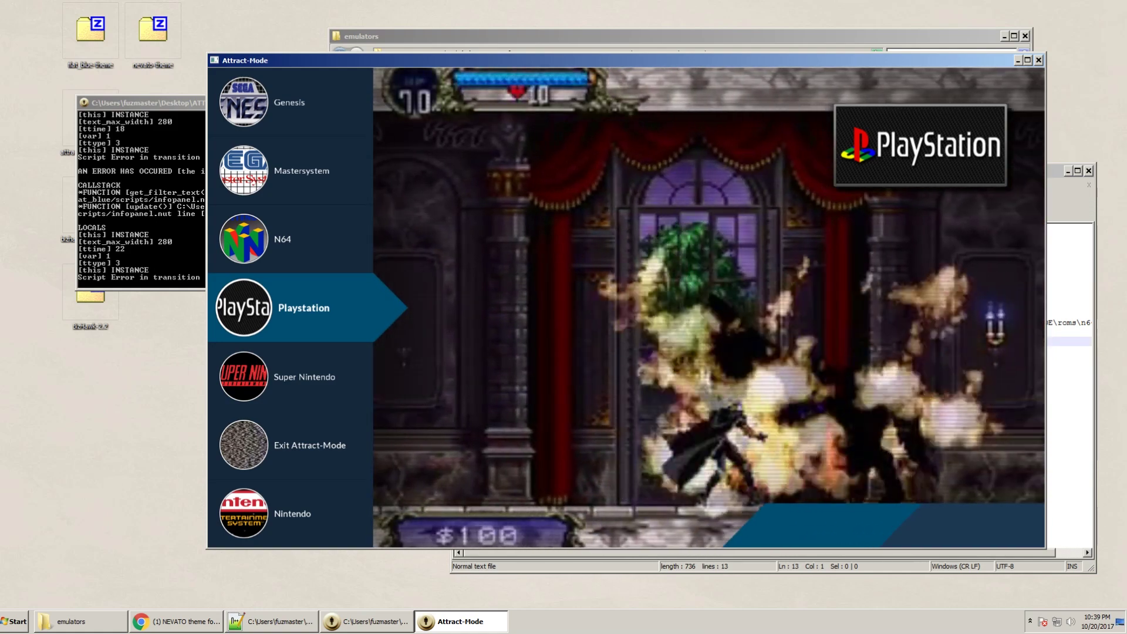
Browse back from Playstation through the other systems in the displays menu, examining each one's logo and background video
key("Up")
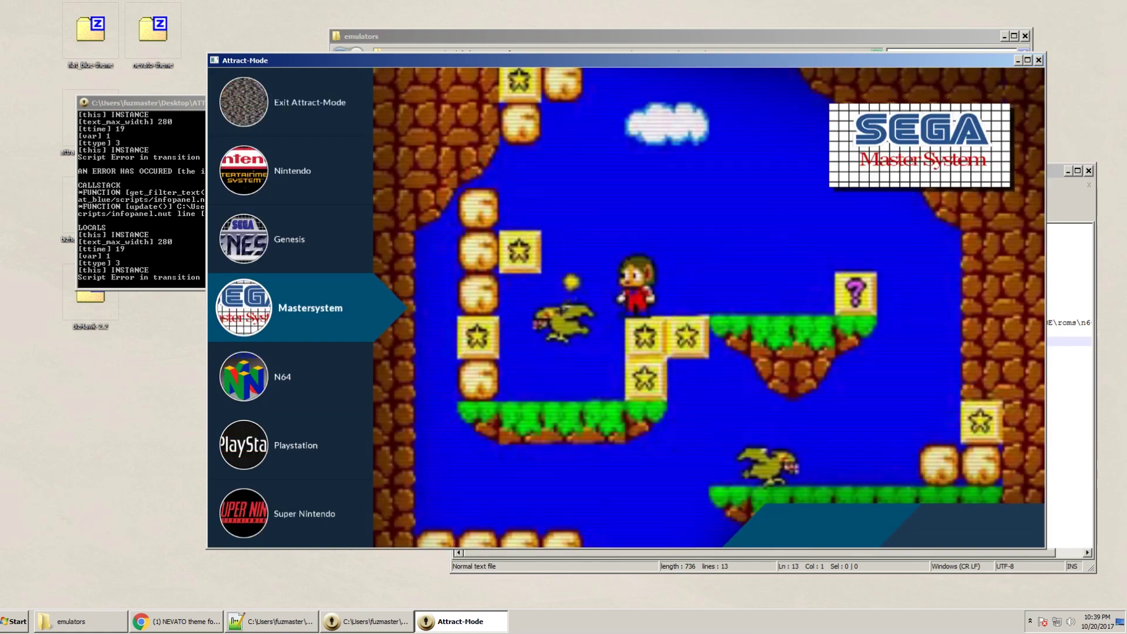
key("Up")
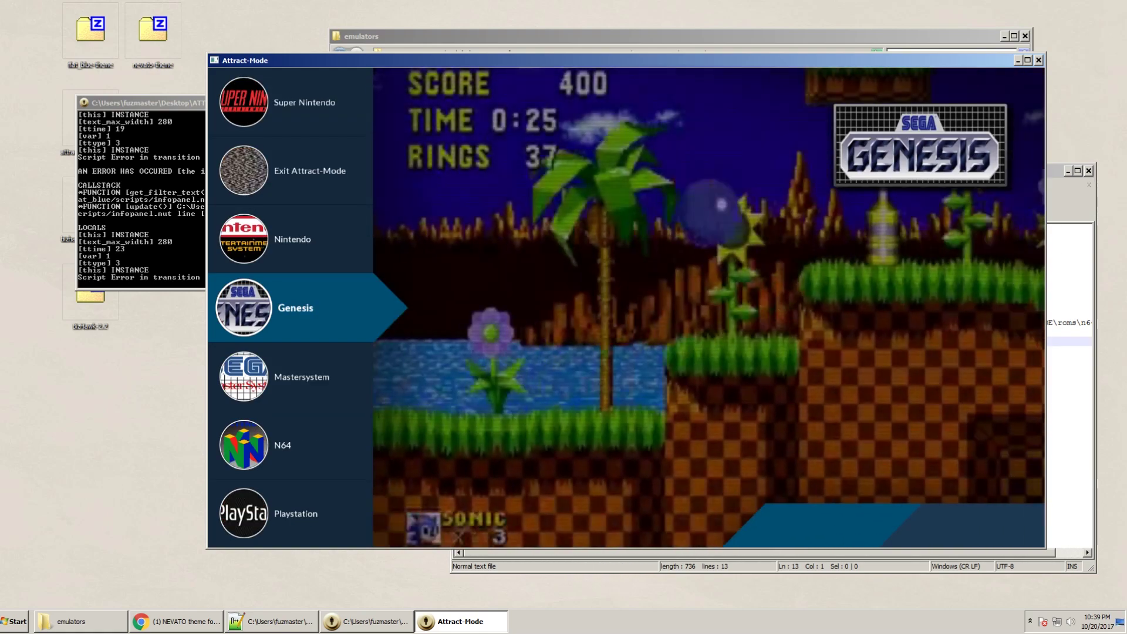
key("Up")
key("Down")
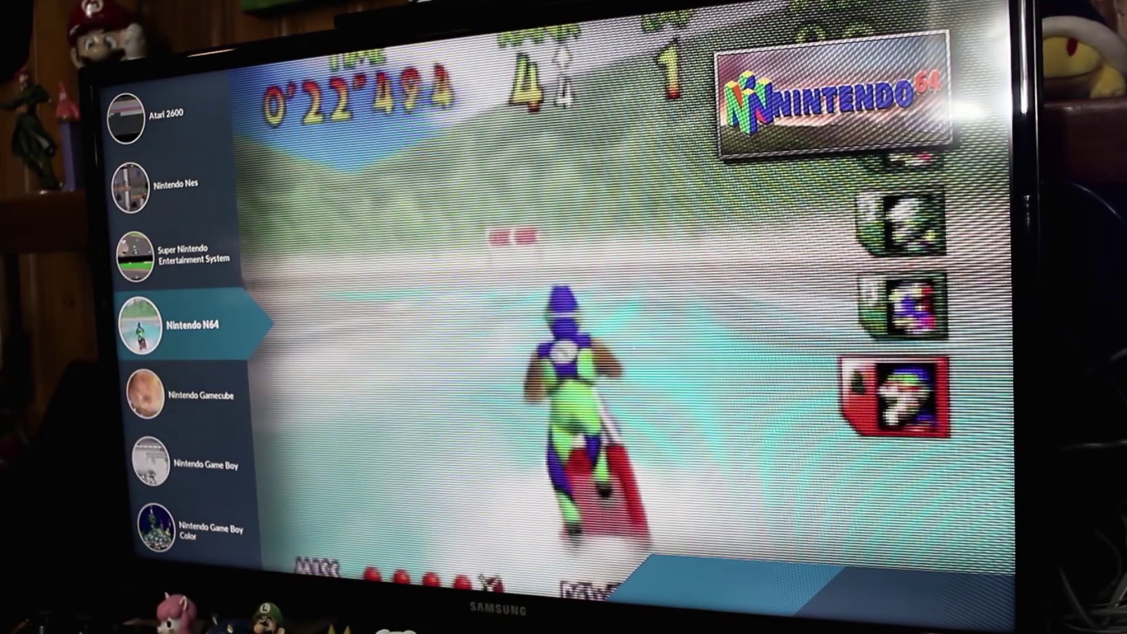
key("Down")
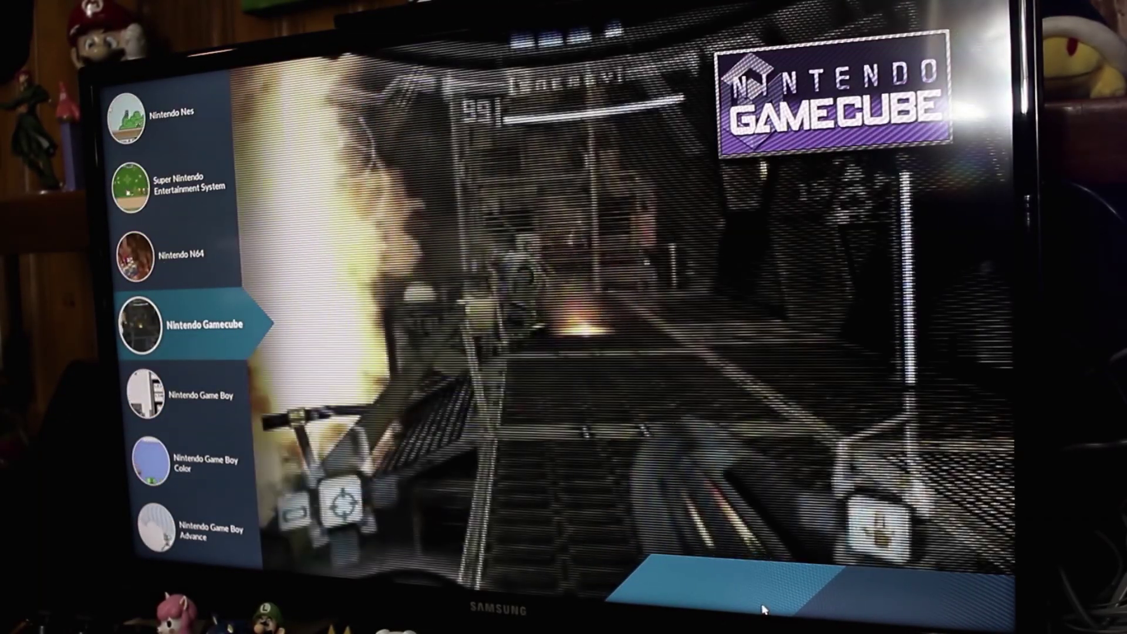
key("Down")
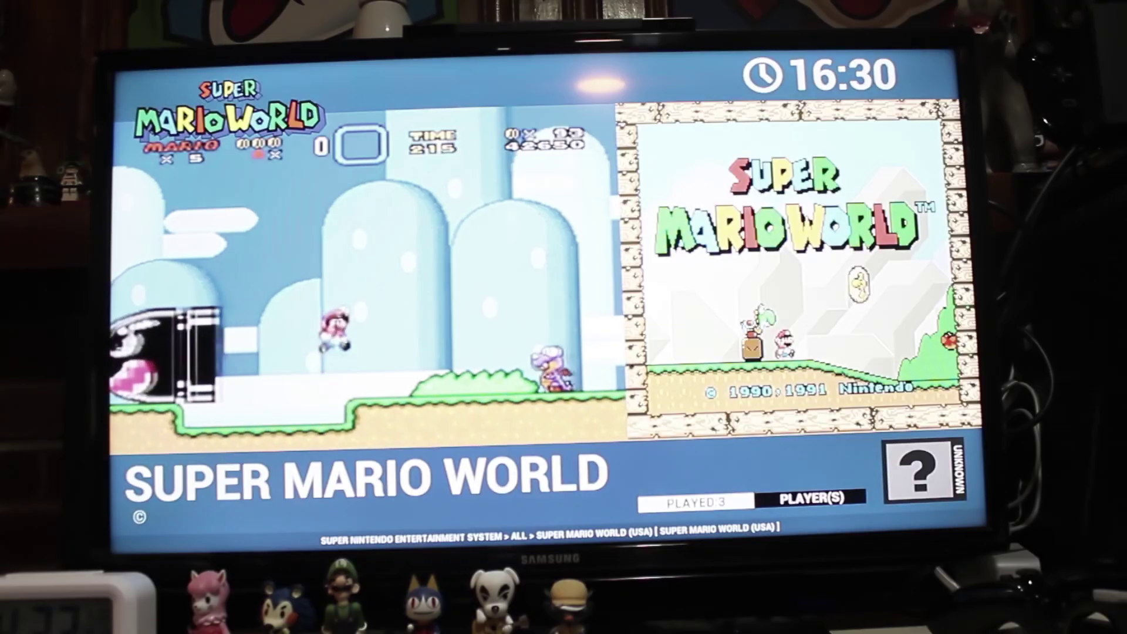
key("Up")
key("Up")
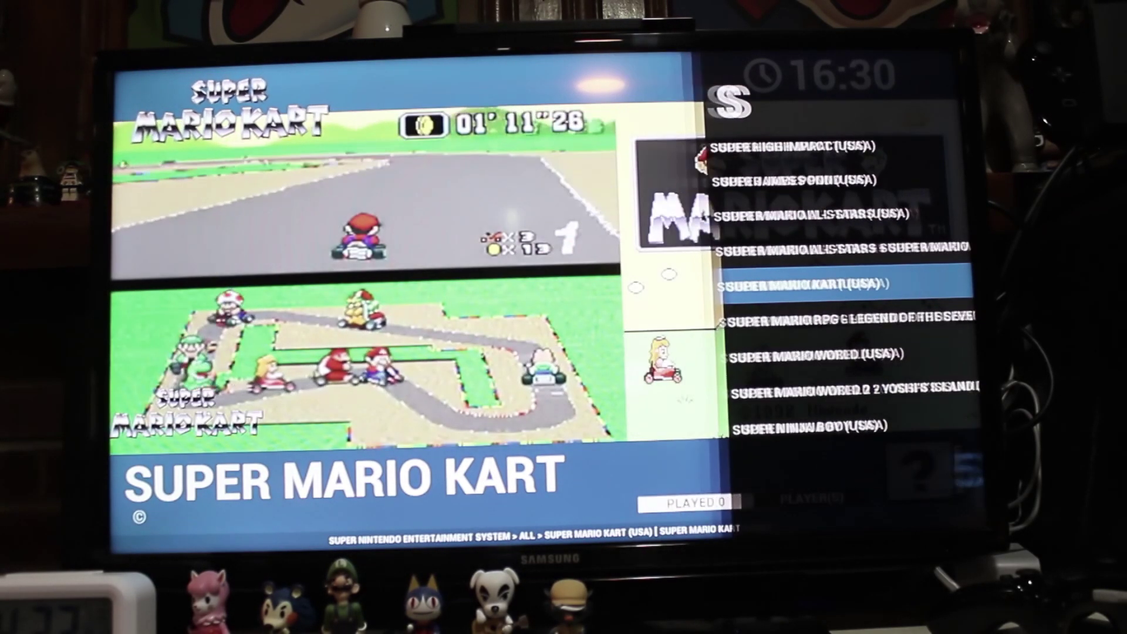